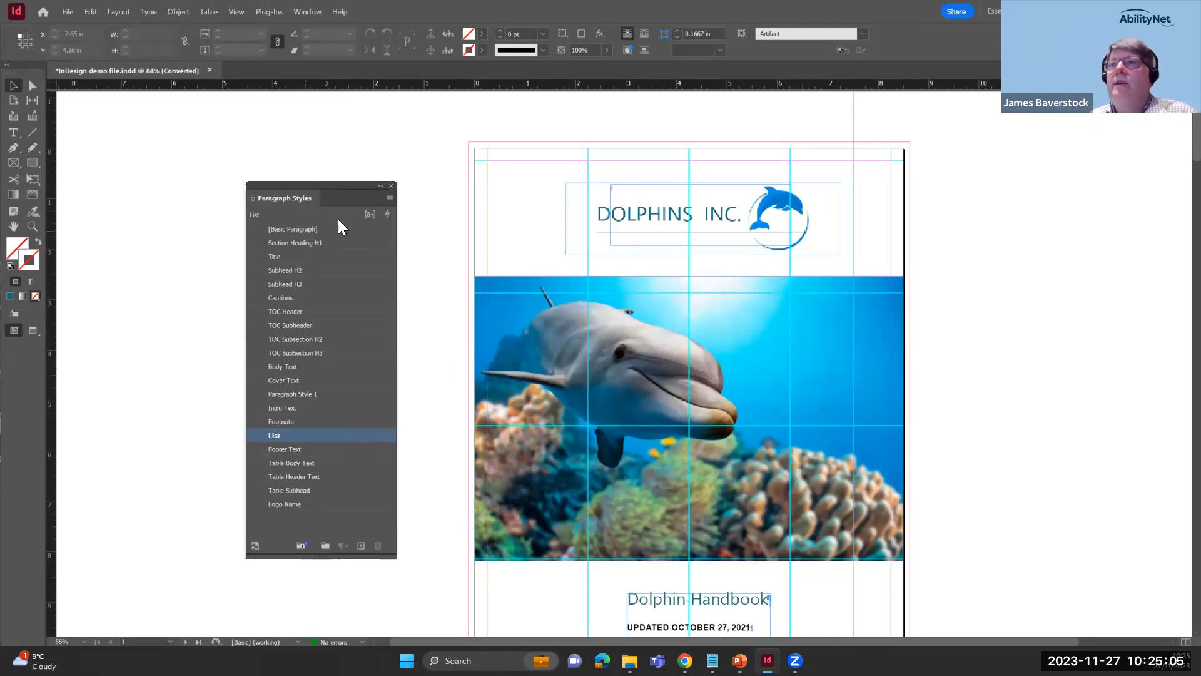
click(308, 12)
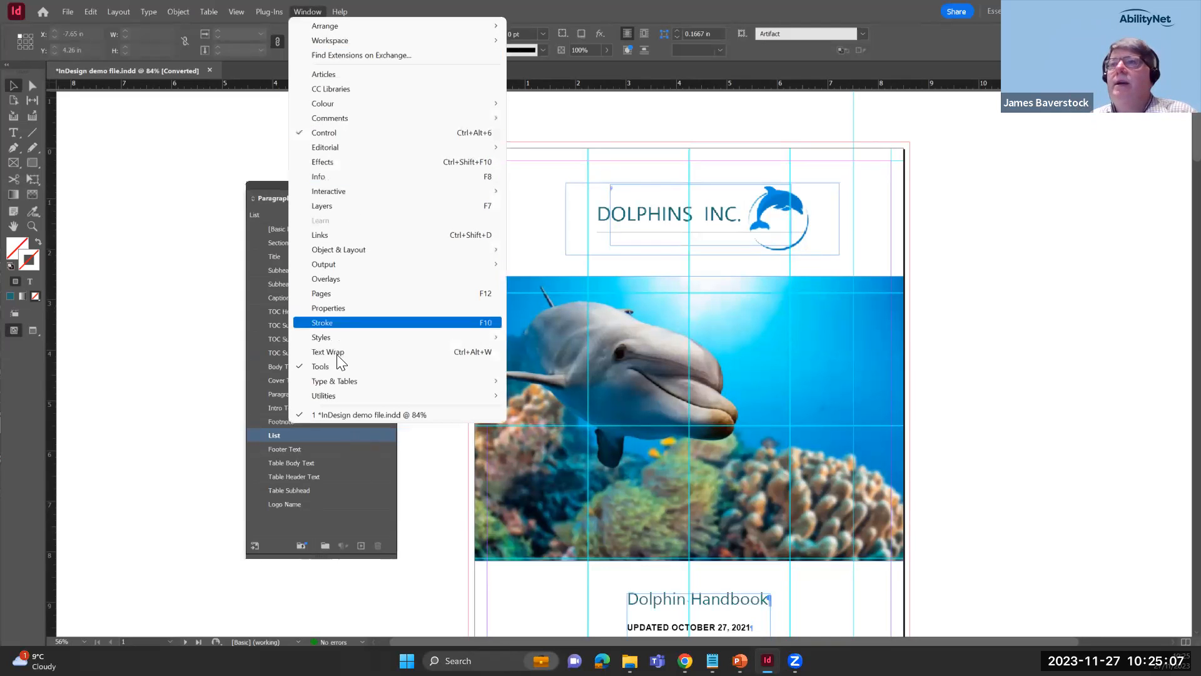
mouse_move(349, 341)
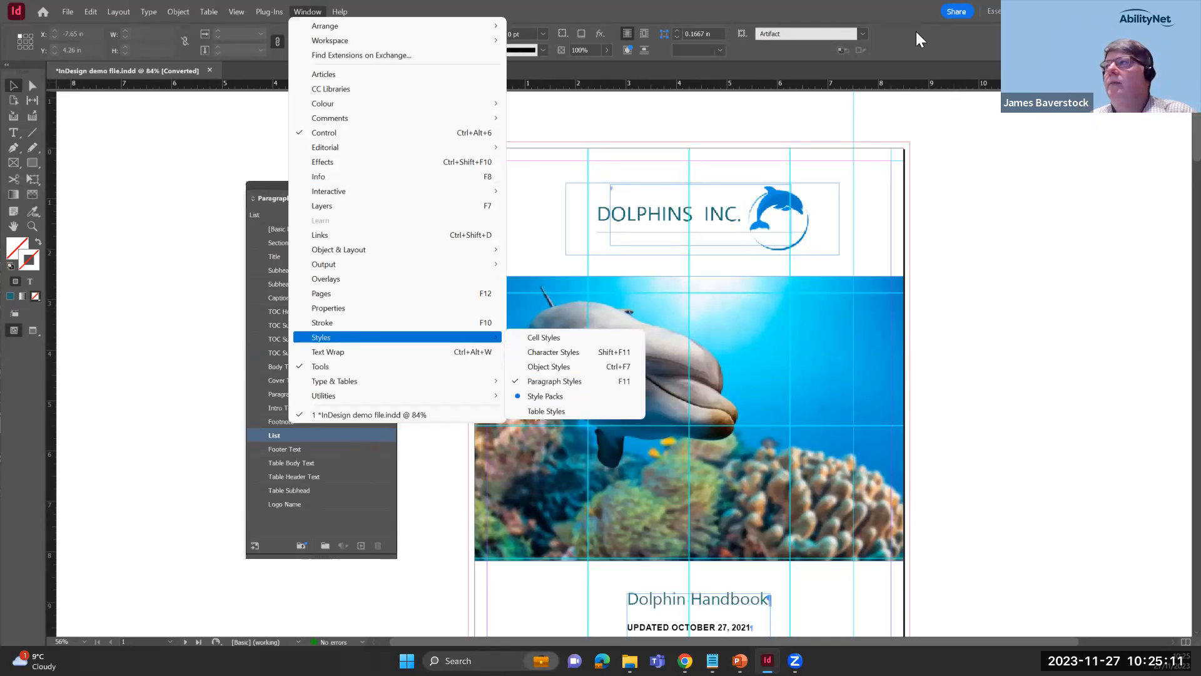
click(656, 2)
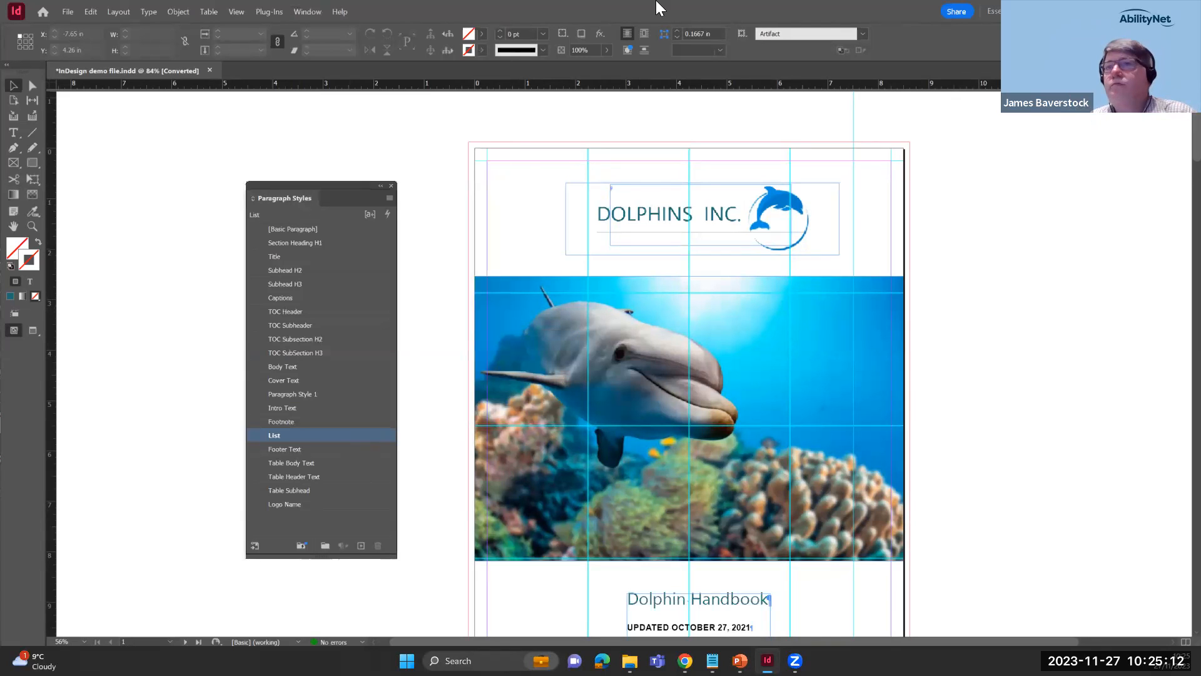
Inspect the basic character formats of the Section Heading H1 style used by the "1.Dolphins on Duty" heading
click(14, 135)
scroll(814, 383, down, 15)
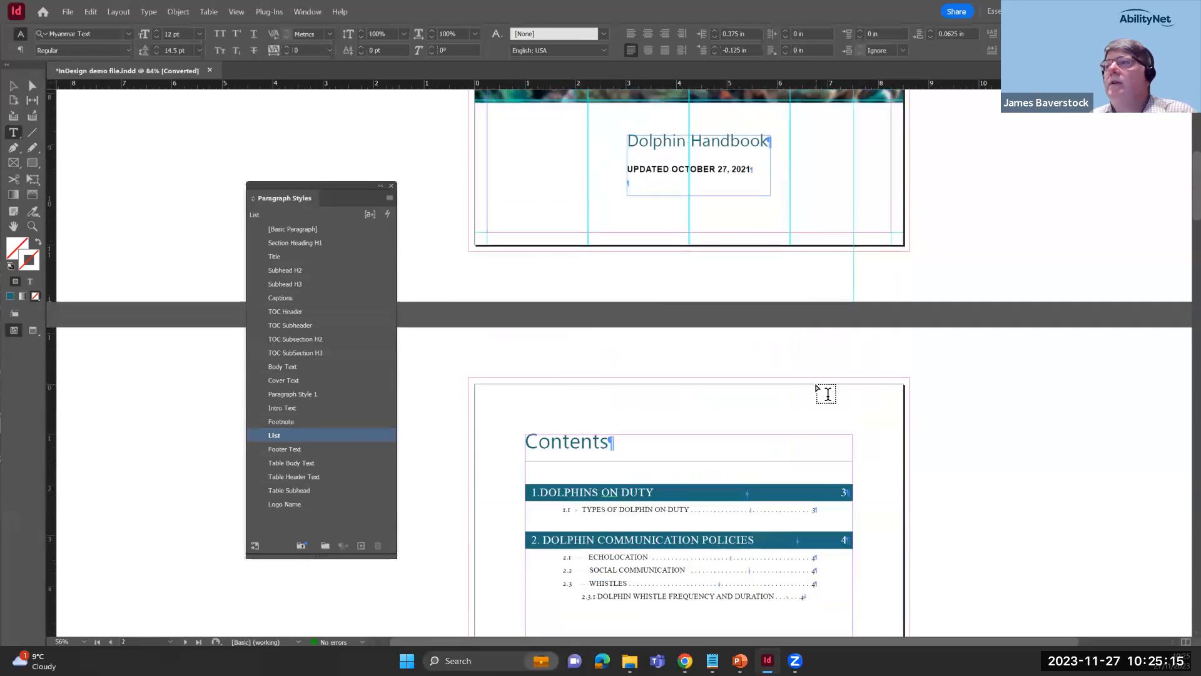
scroll(817, 383, down, 10)
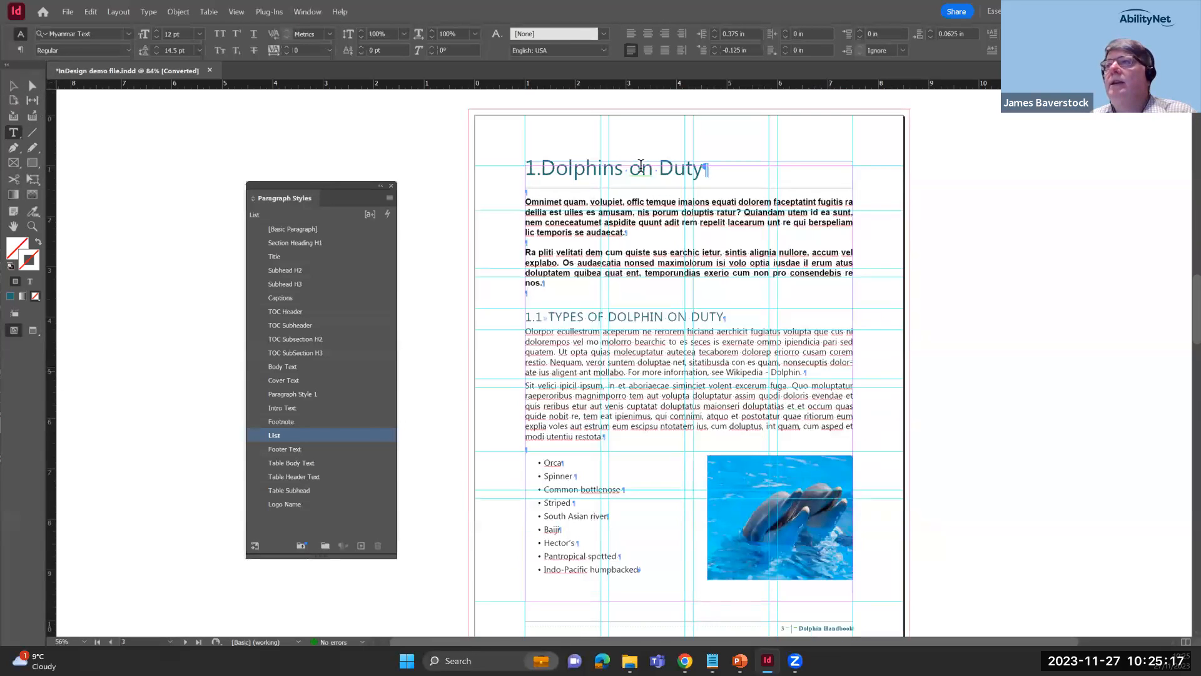
click(577, 170)
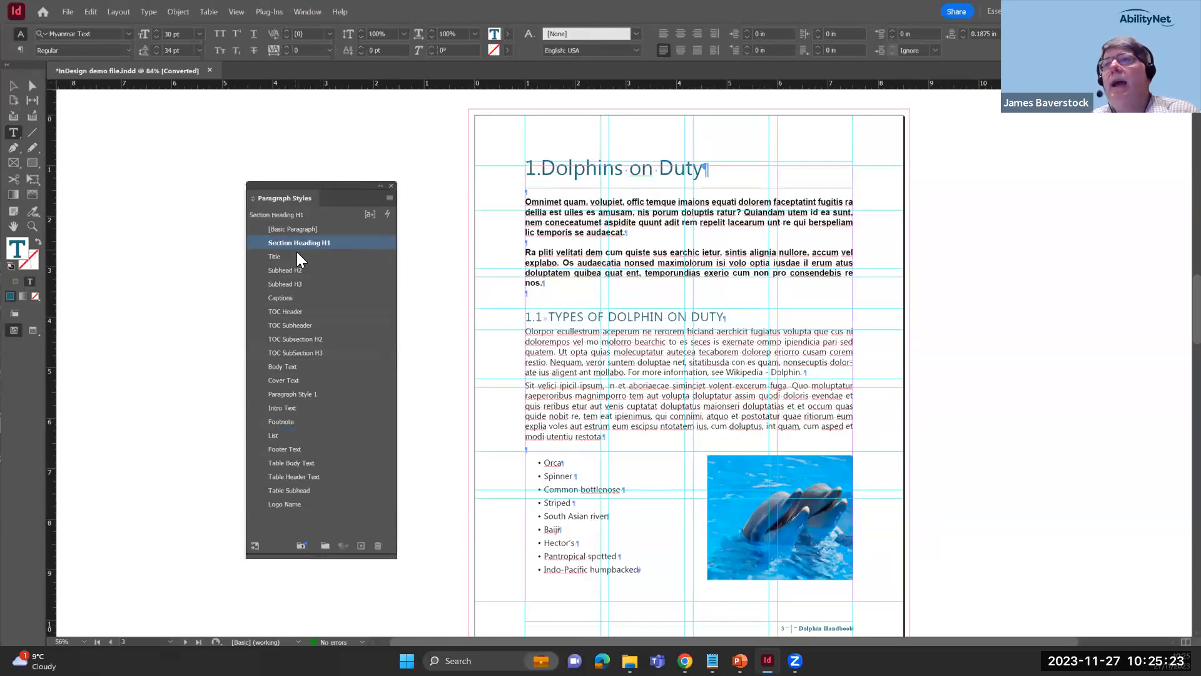
double_click(328, 242)
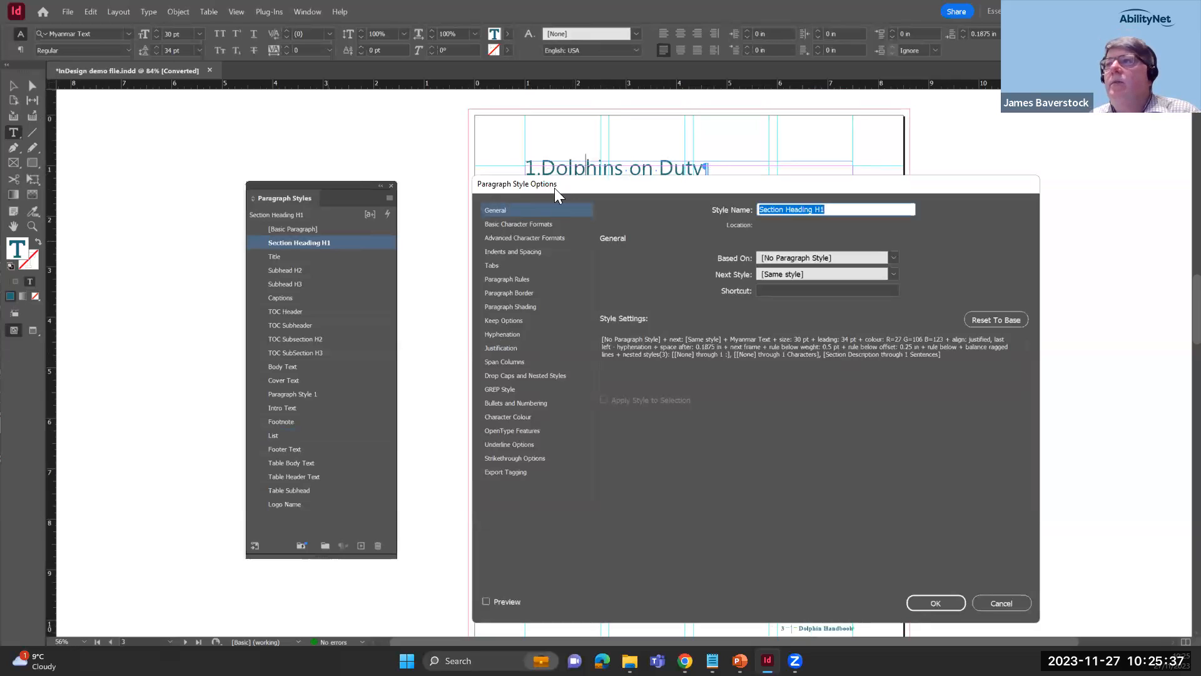
drag(554, 188, 508, 280)
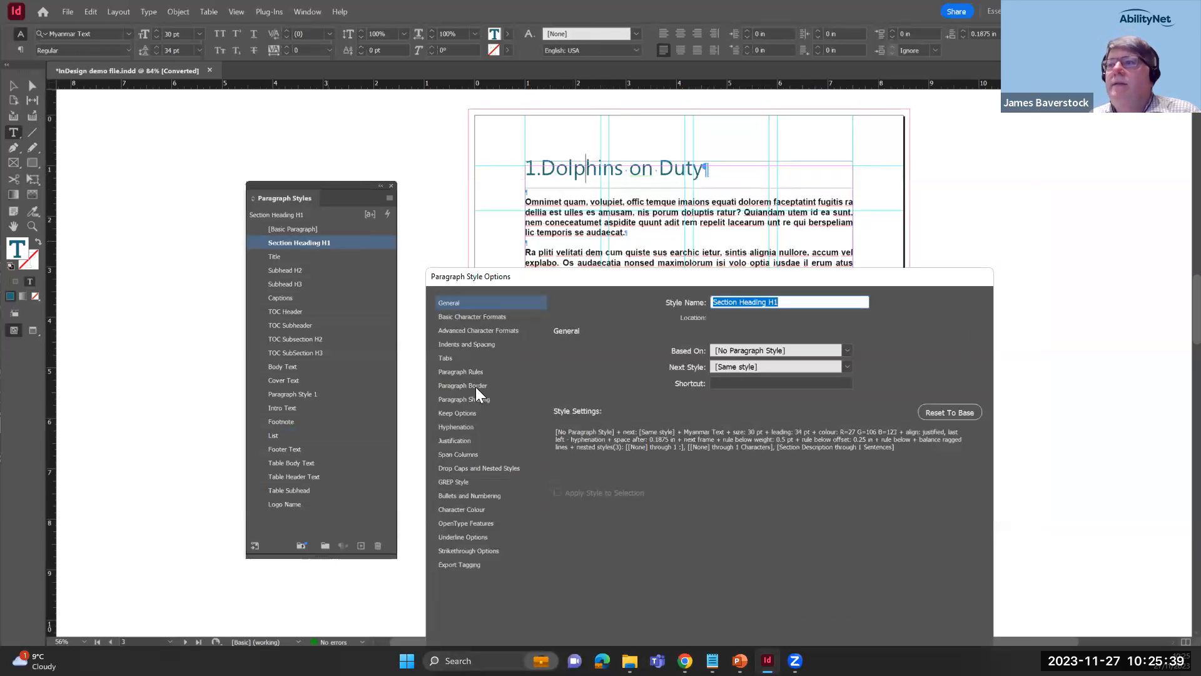
click(486, 318)
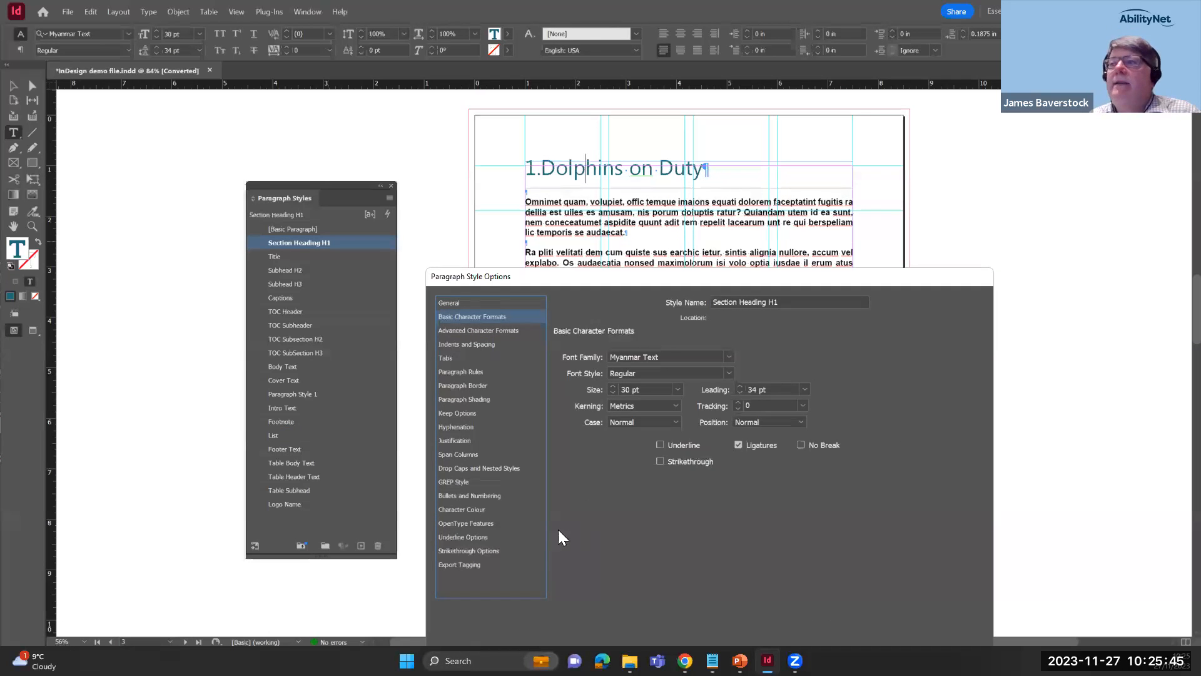
Check the EPUB/HTML and PDF export tags of the Section Heading H1 style and close its options
click(473, 565)
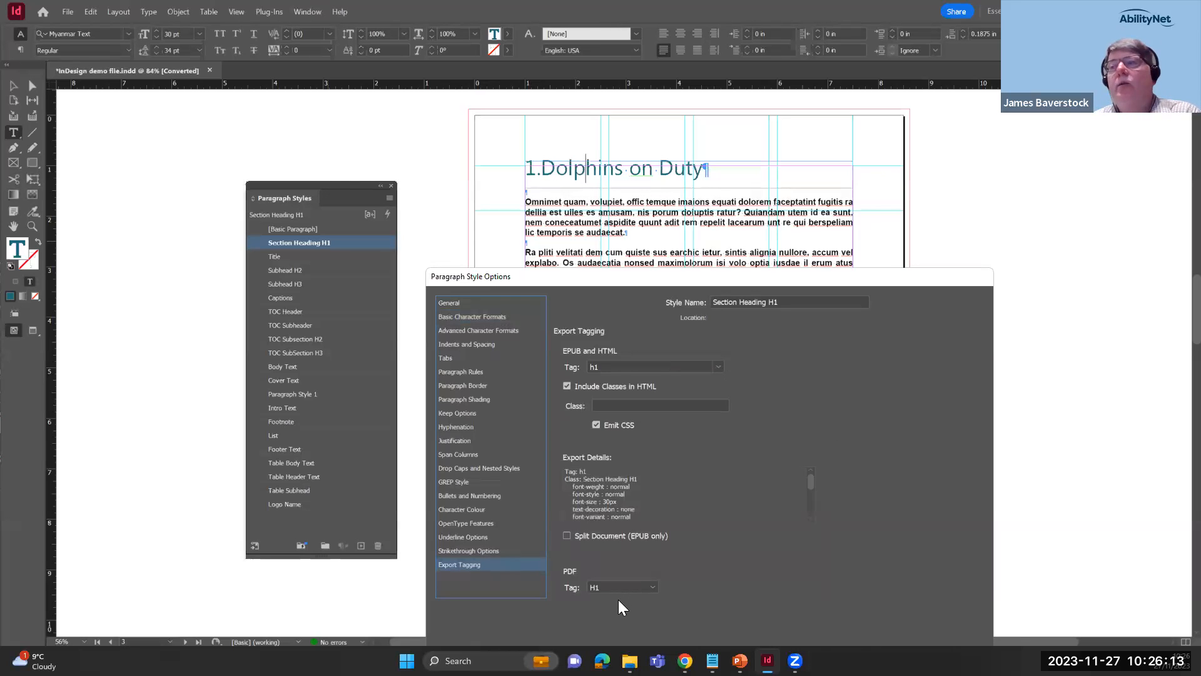
drag(795, 278, 785, 163)
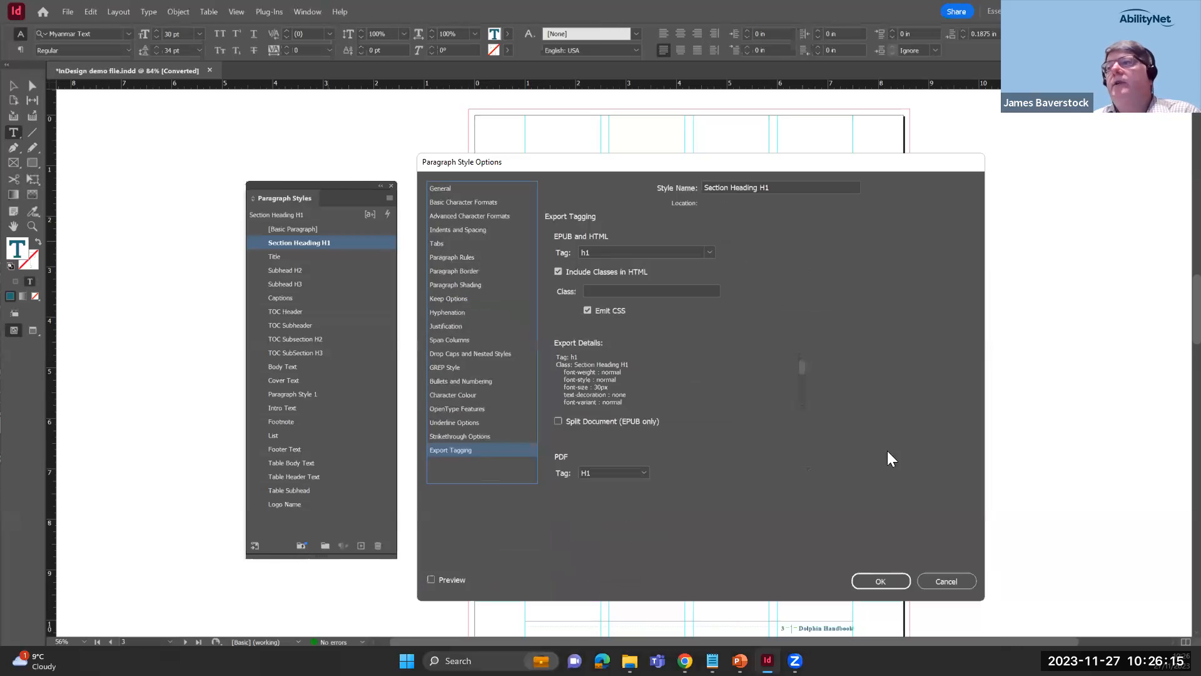
click(875, 582)
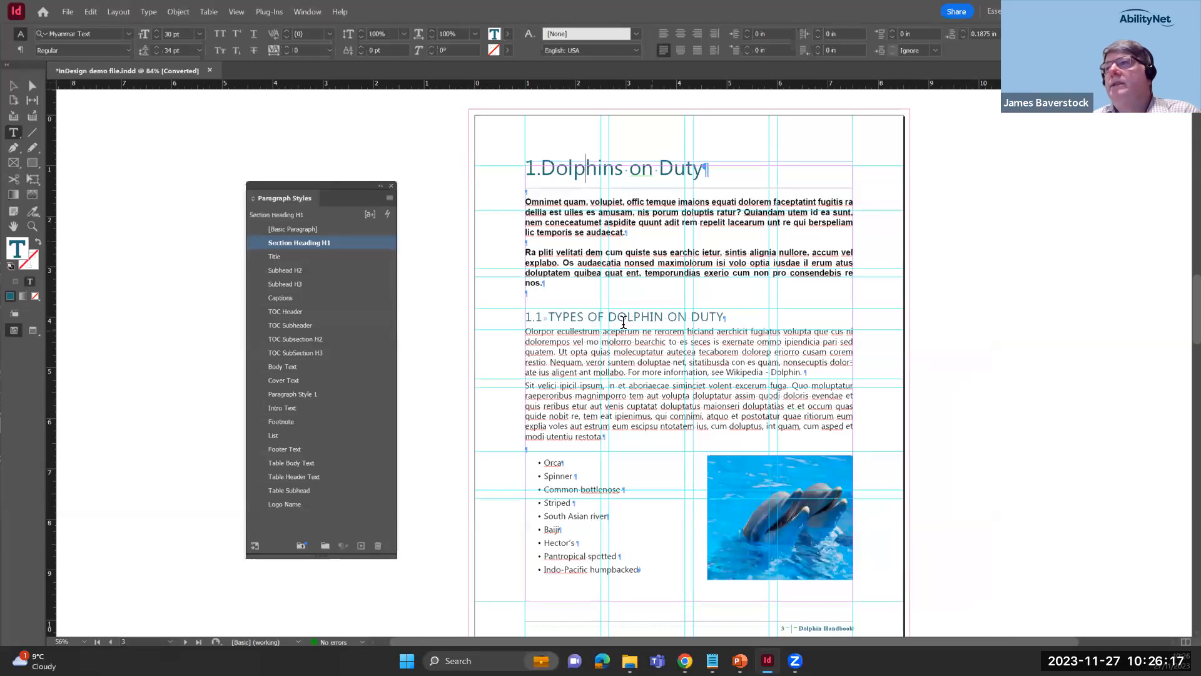
Check the export tagging of the Subhead H2 style used by the "Types of Dolphin on Duty" subheading, without making changes
click(643, 312)
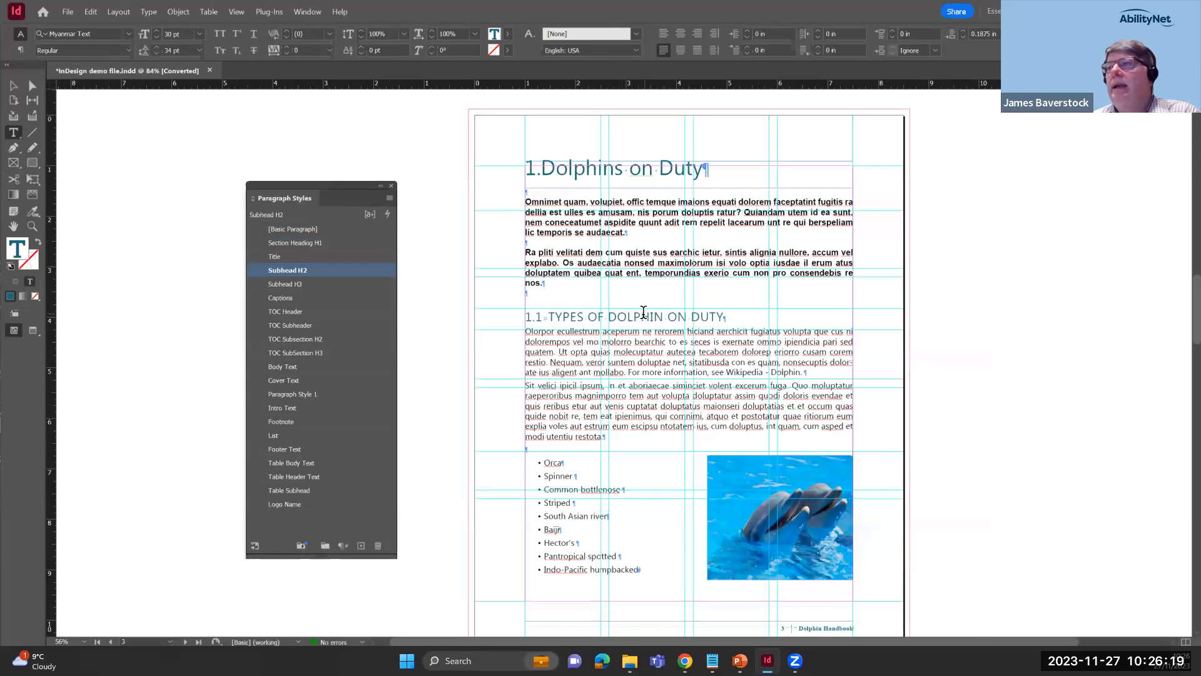
right_click(312, 269)
click(340, 275)
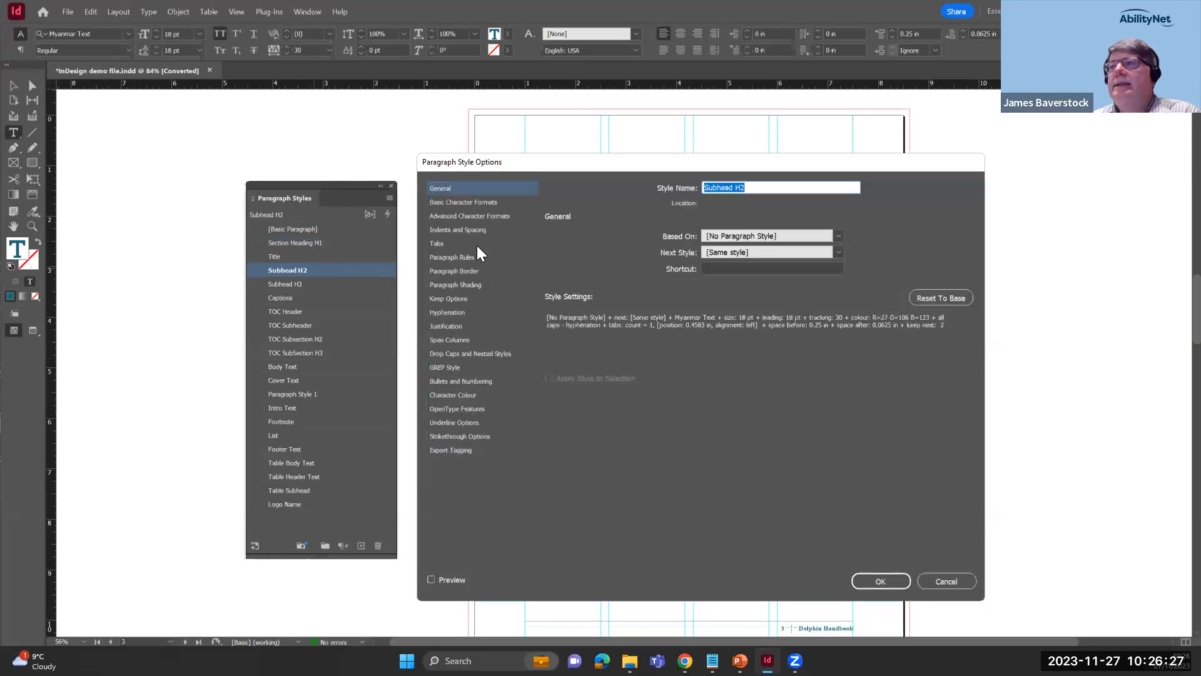
click(459, 450)
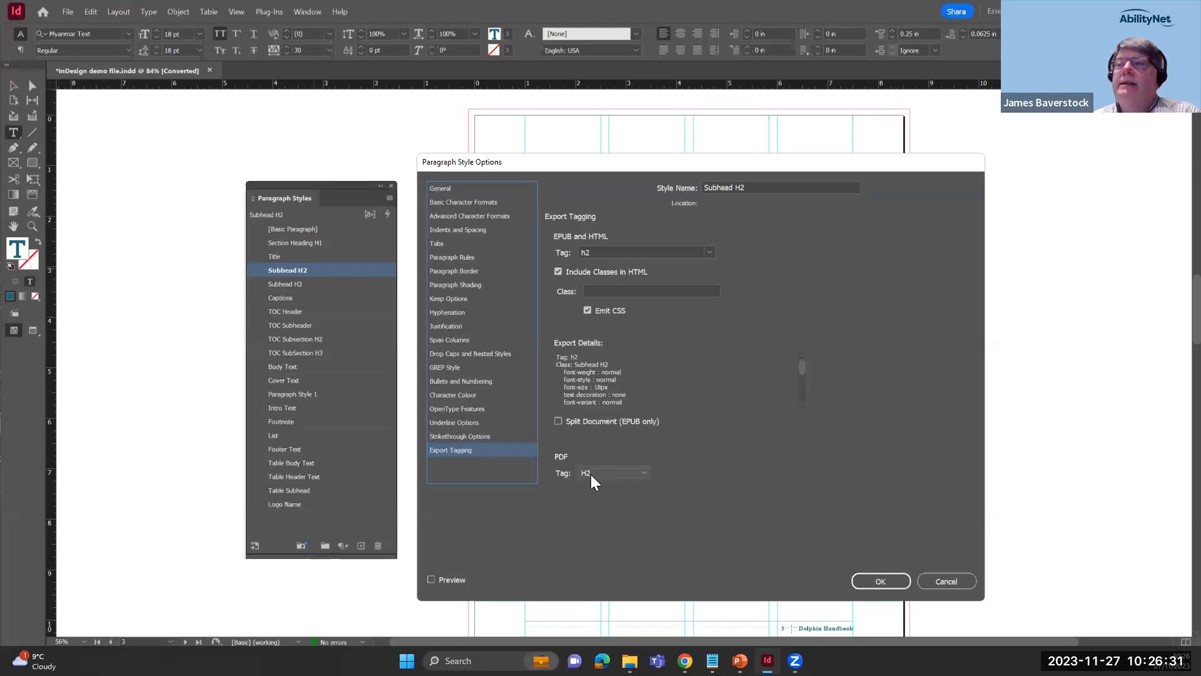
click(963, 581)
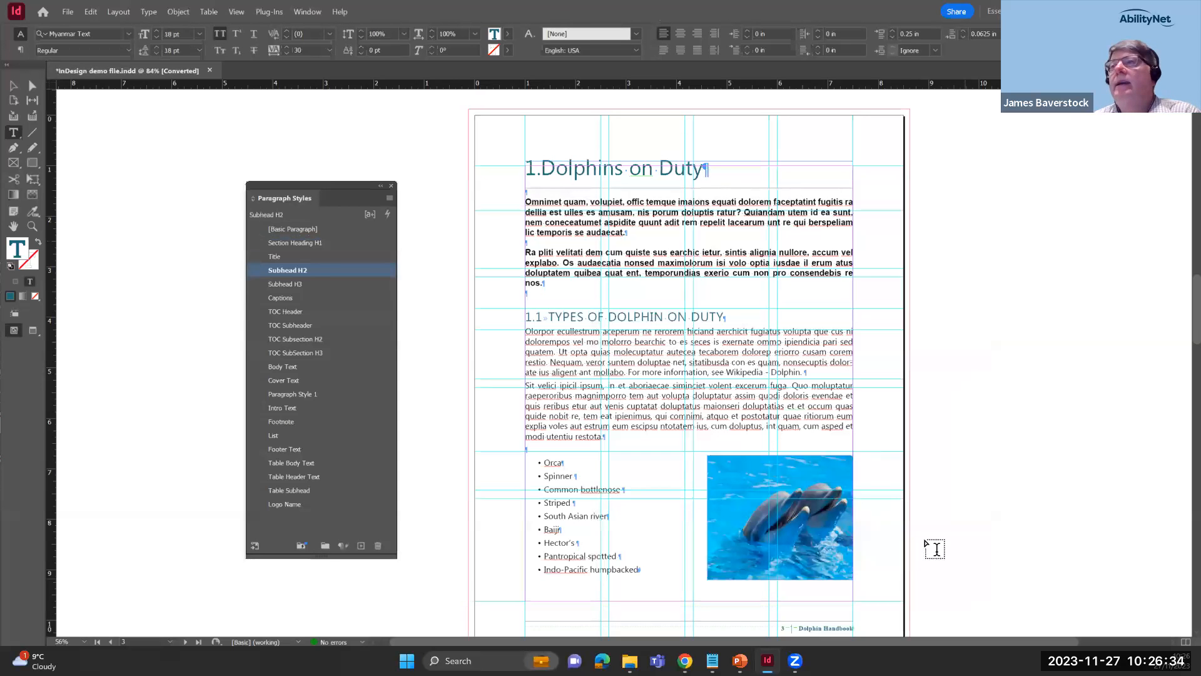
Check the export tagging of the Body Text style used by the paragraph under the 1.1 subheading, without making changes
click(597, 370)
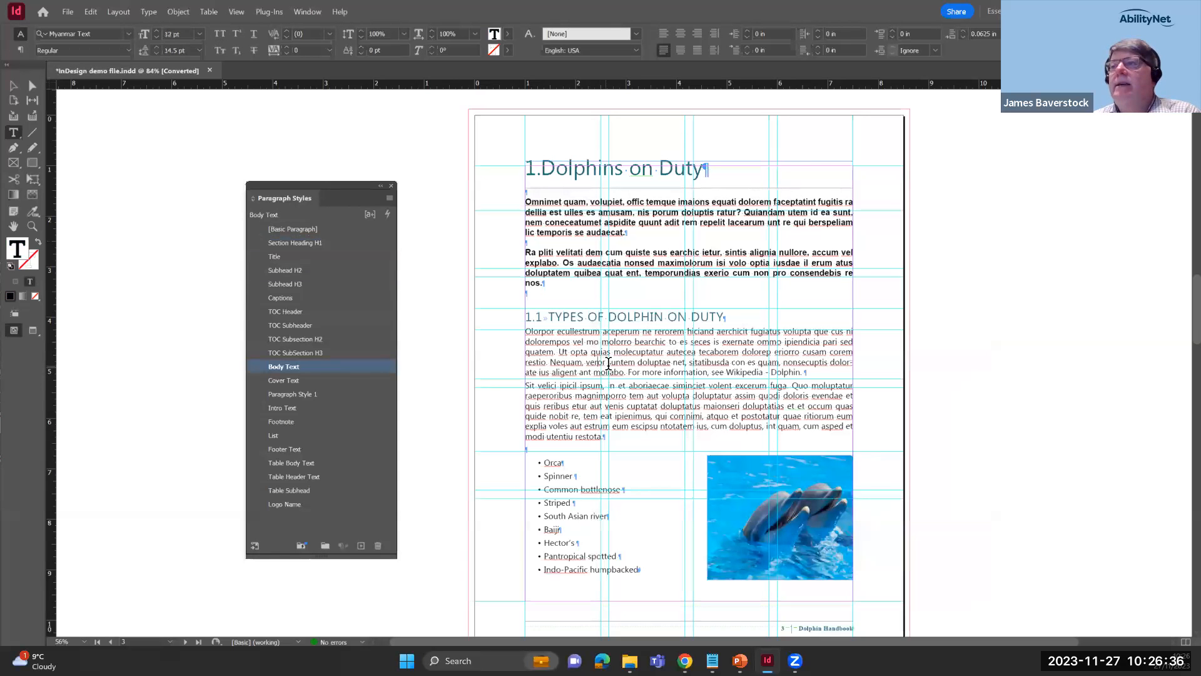
right_click(309, 366)
click(331, 373)
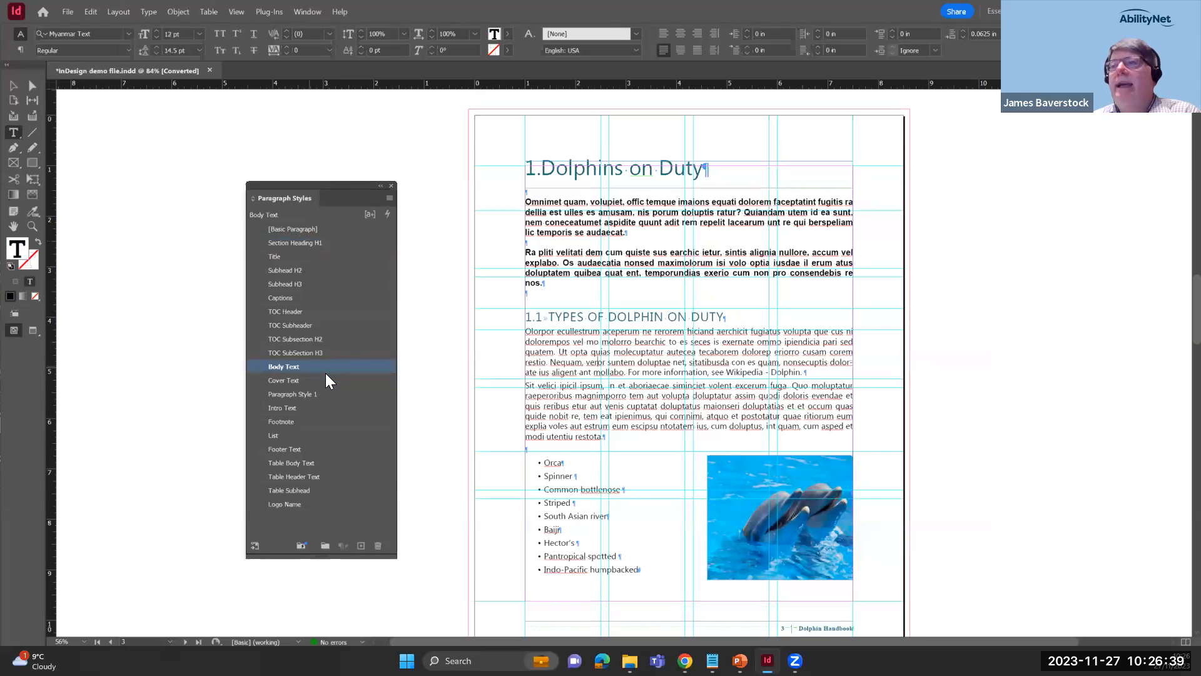
click(471, 451)
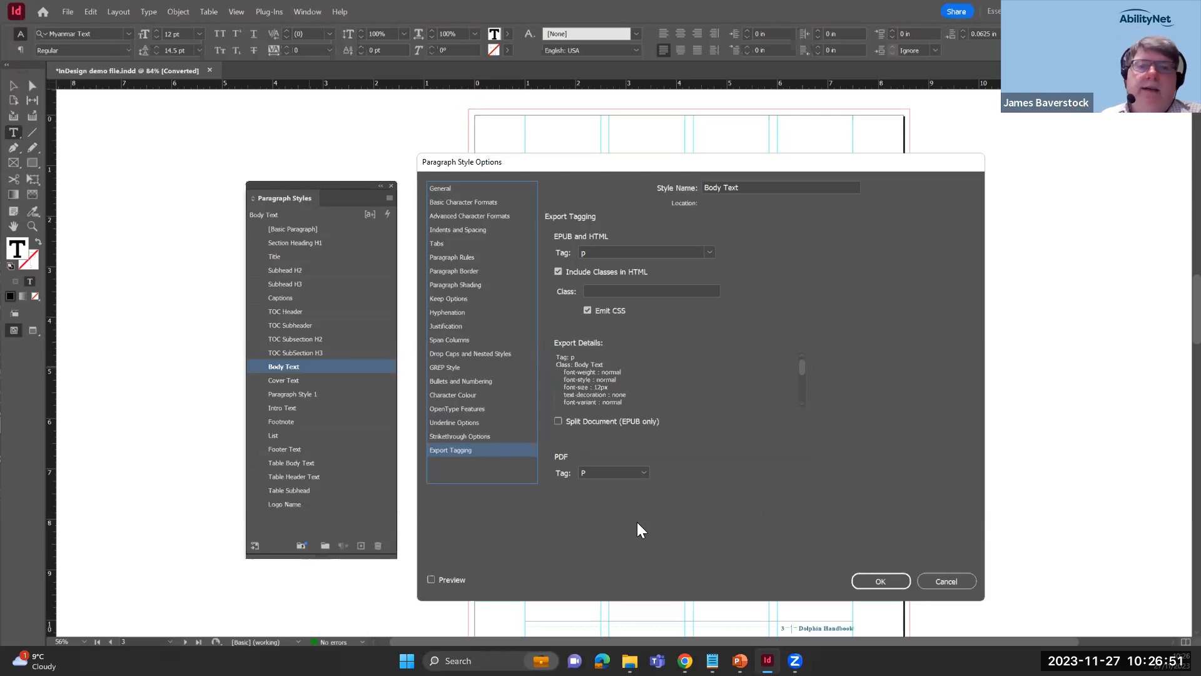
click(958, 580)
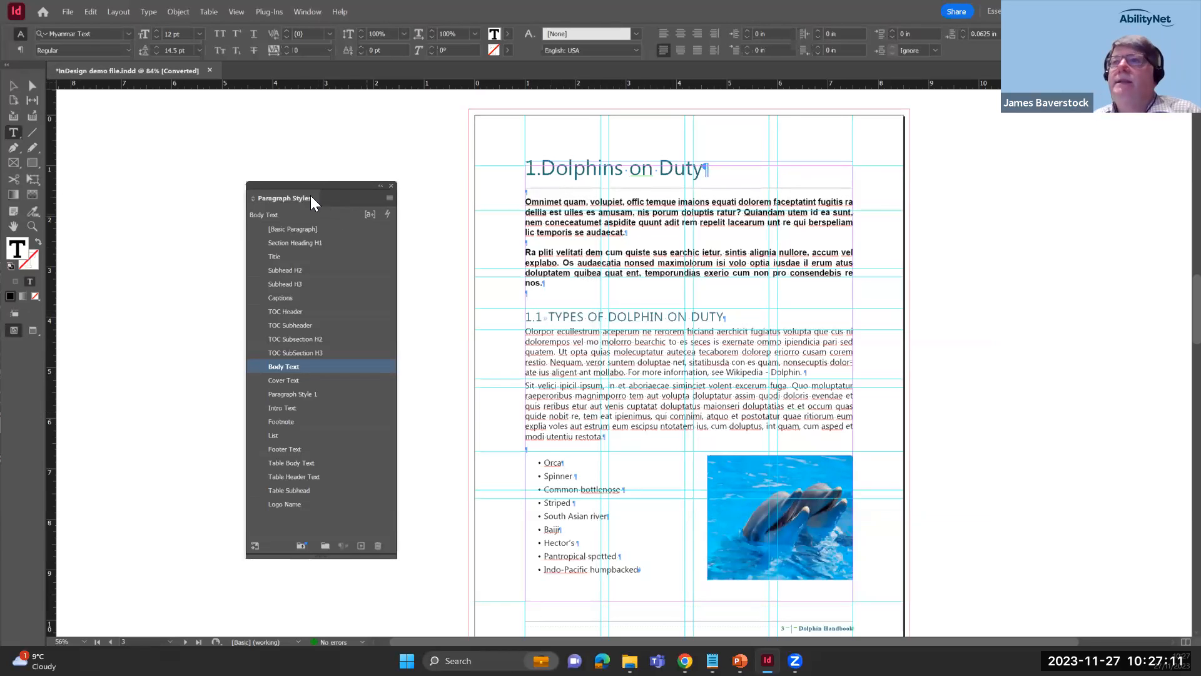
With no text selected, choose the [Basic Paragraph] style and create a new paragraph style
click(151, 178)
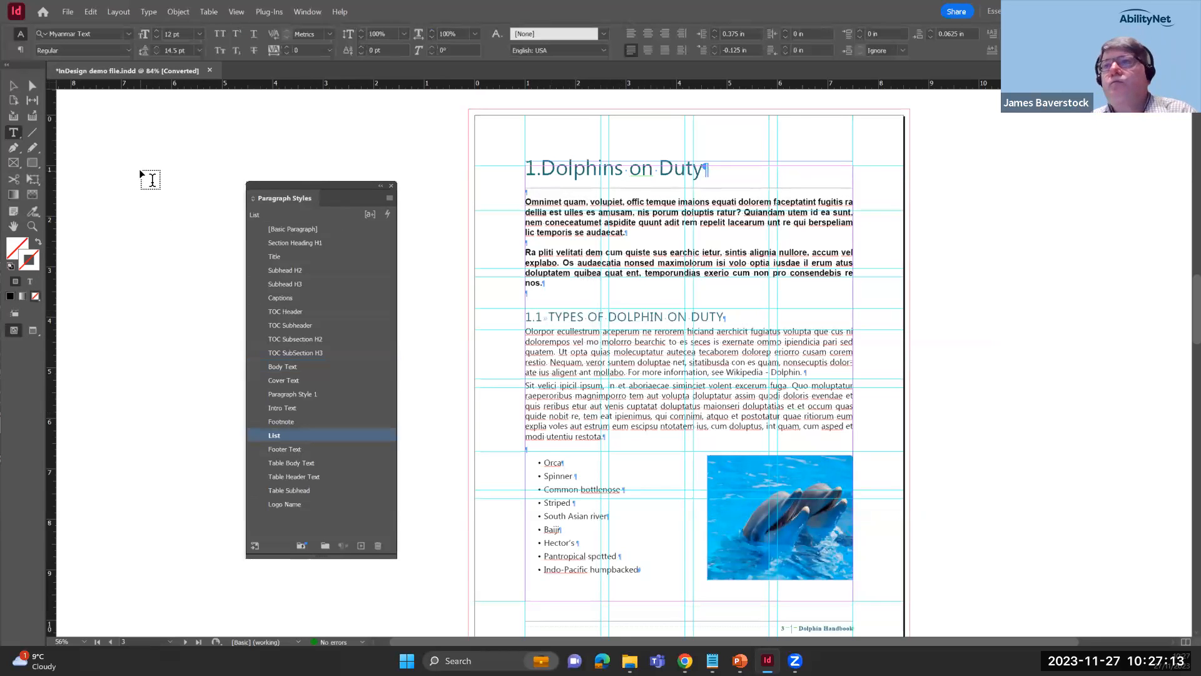
click(324, 228)
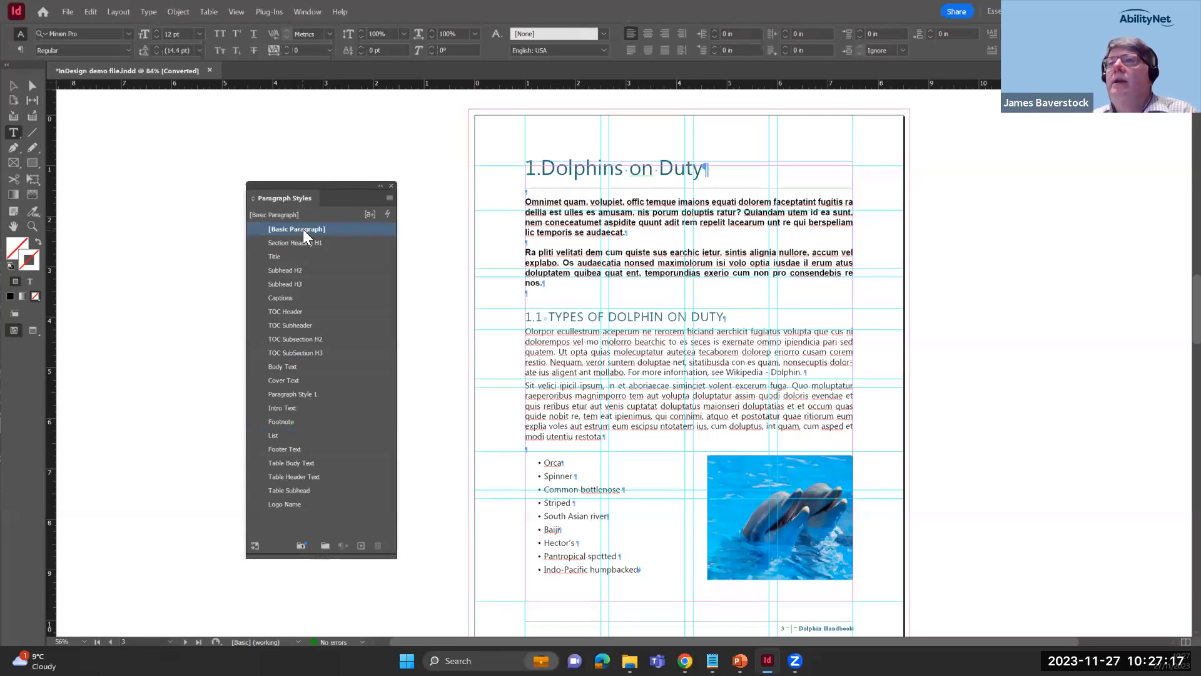
click(361, 547)
click(322, 246)
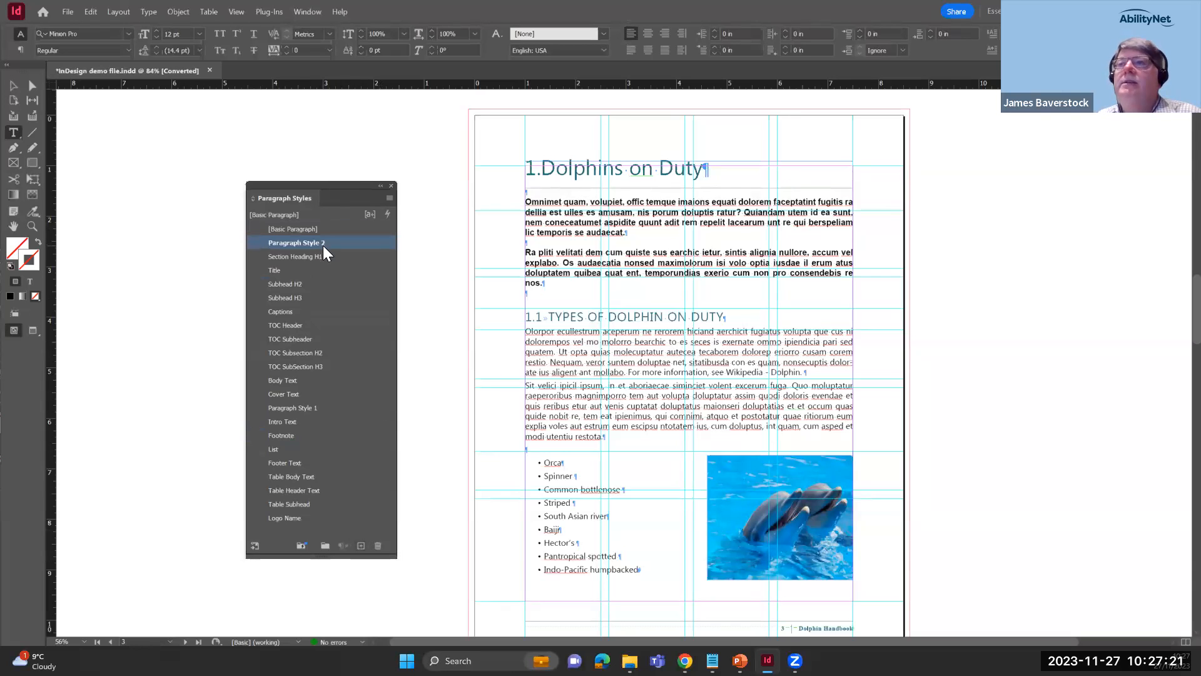
Review the new style's rules, indents and spacing, and character format options, and close them without changes
double_click(322, 245)
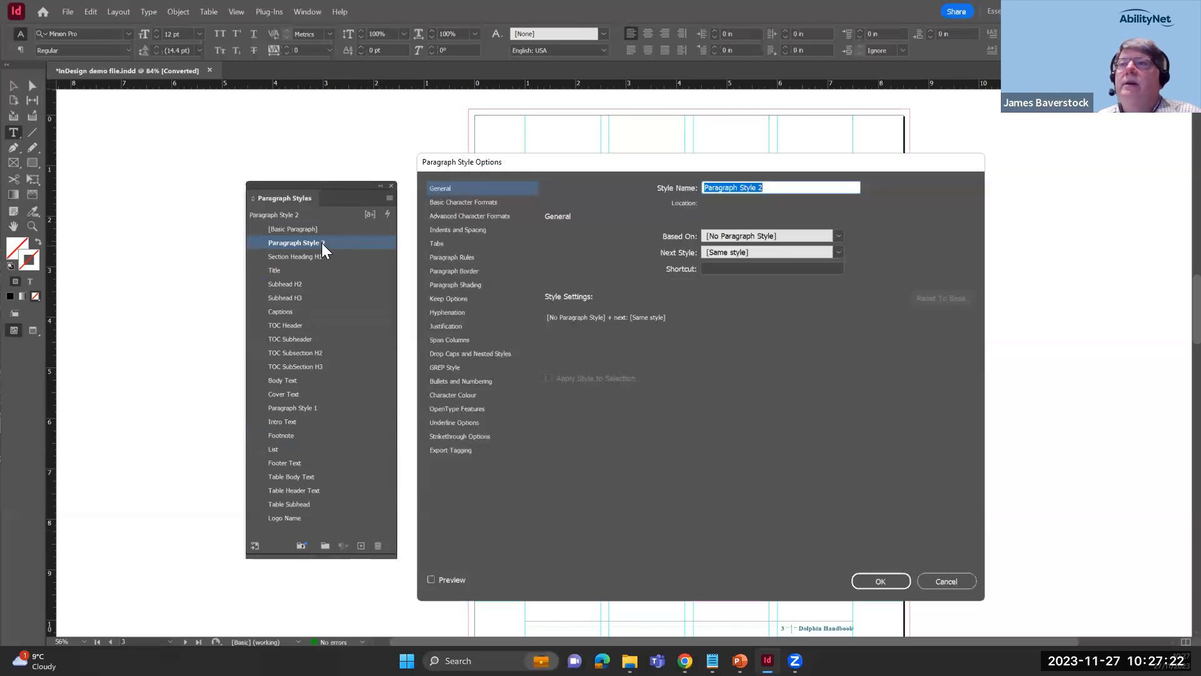
click(457, 258)
click(461, 230)
click(463, 216)
click(466, 202)
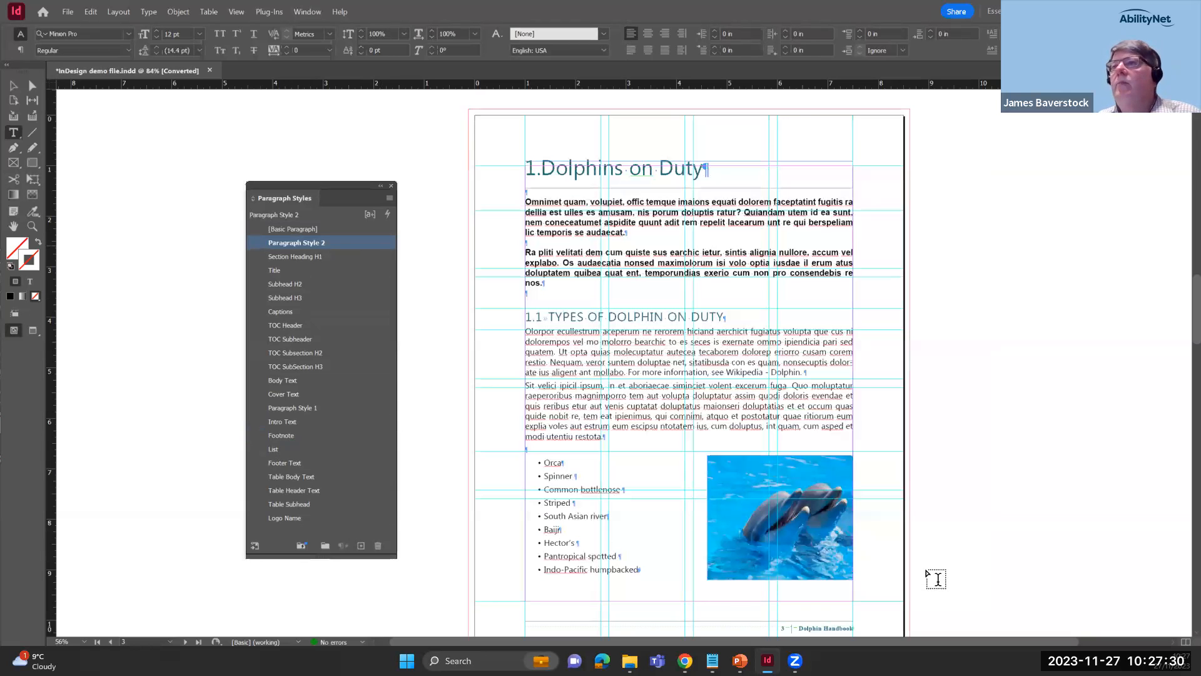
click(944, 582)
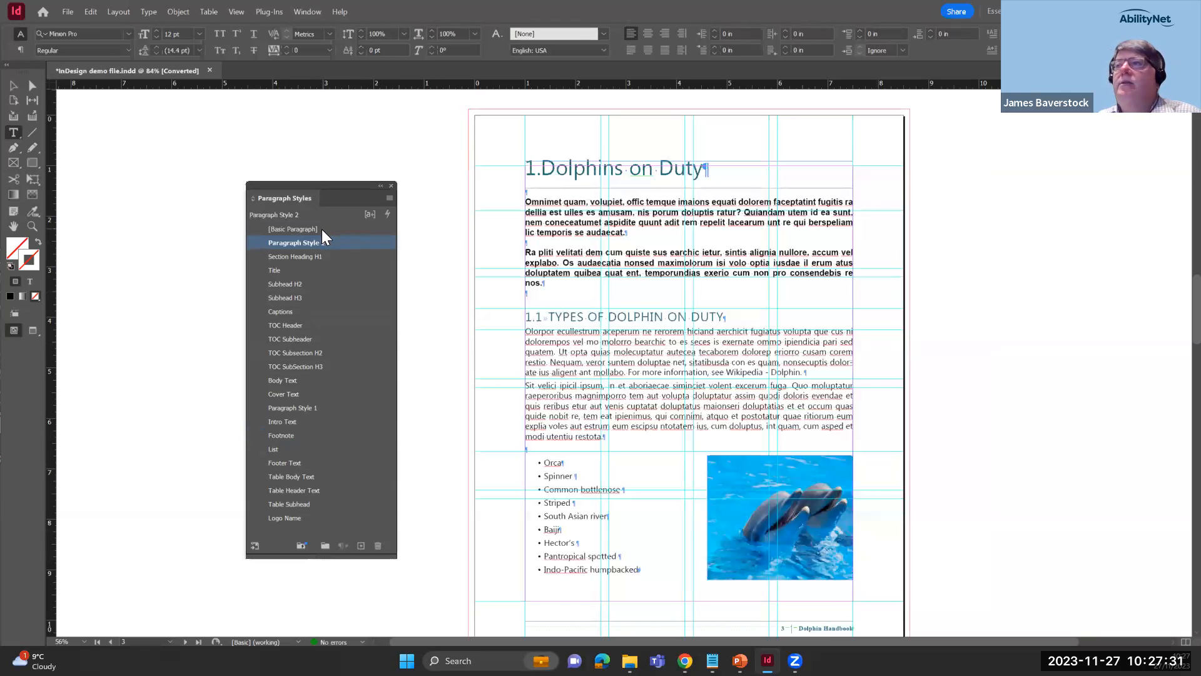
Colour the second bold intro paragraph under "1.Dolphins on Duty" with the blue swatch R=55 G=112 B=183
click(592, 257)
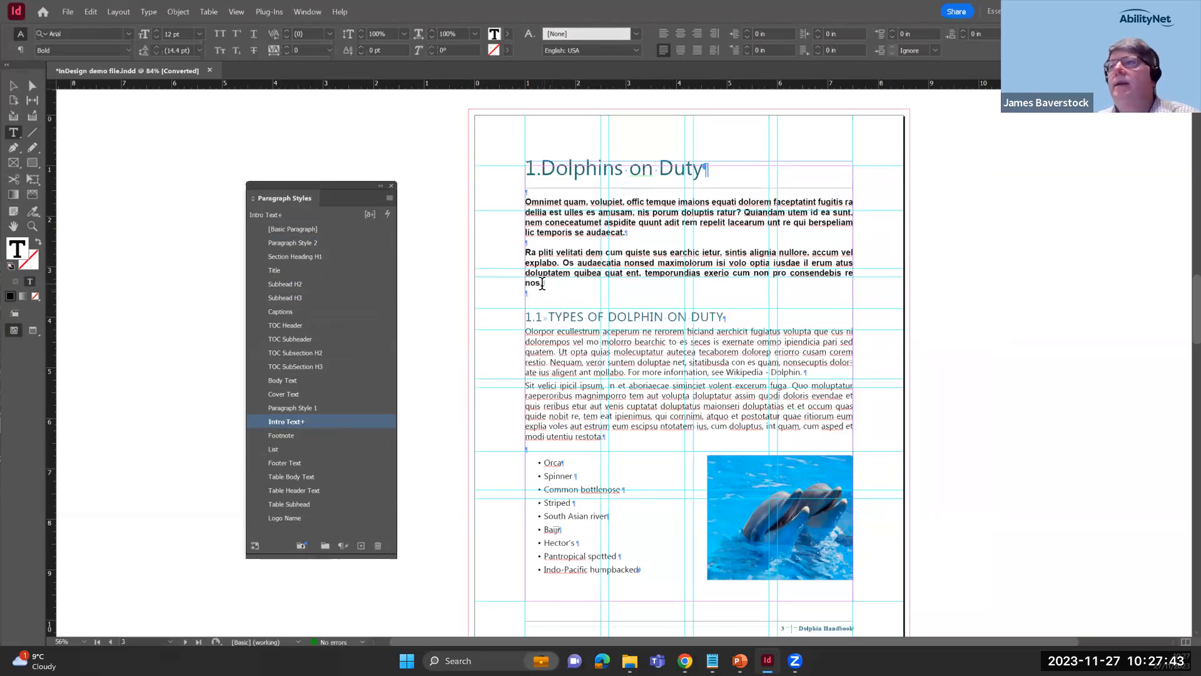
drag(541, 282, 526, 251)
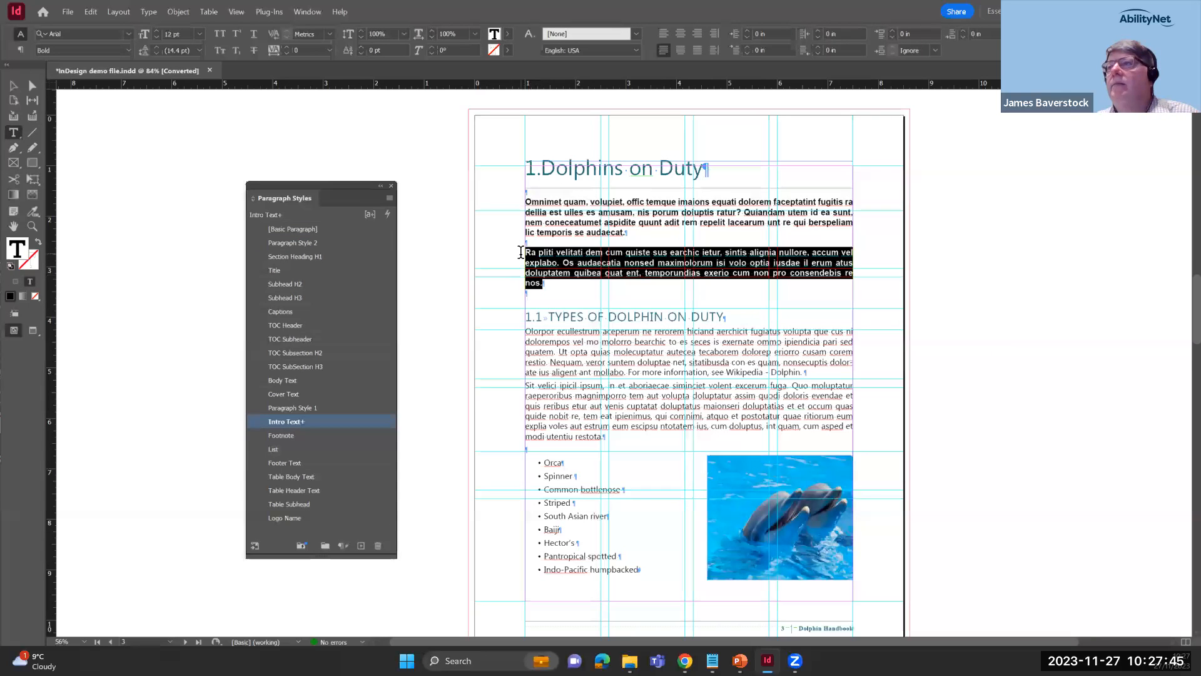
click(507, 33)
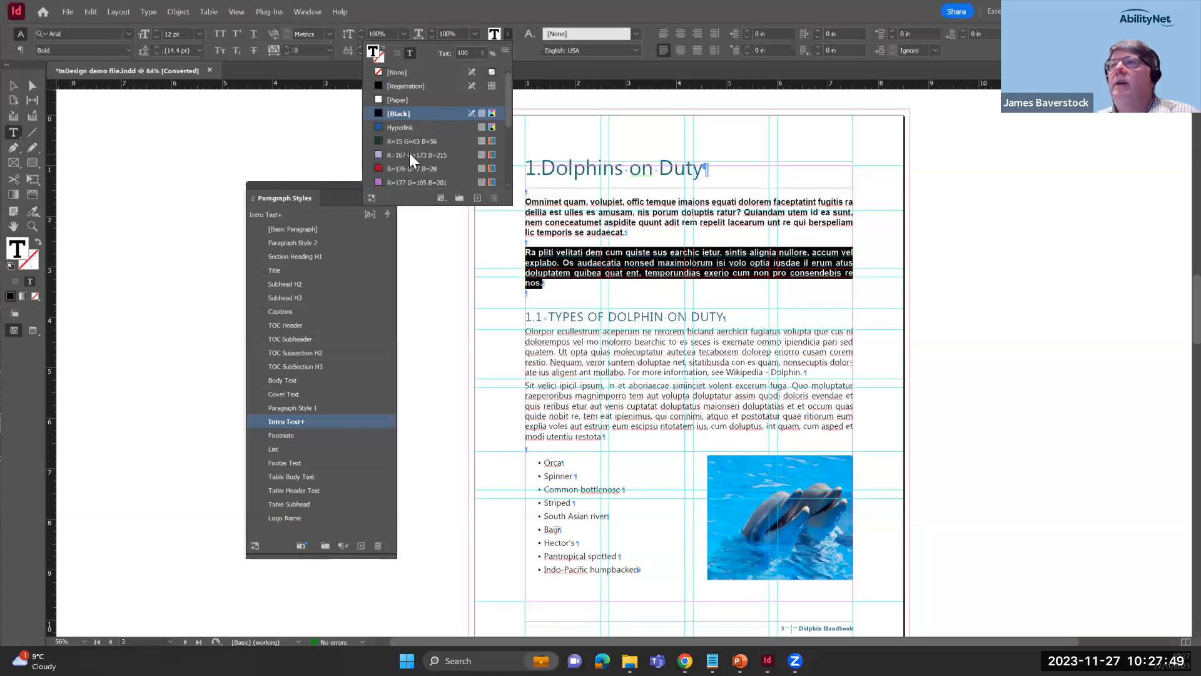
scroll(429, 153, down, 3)
scroll(429, 153, up, 3)
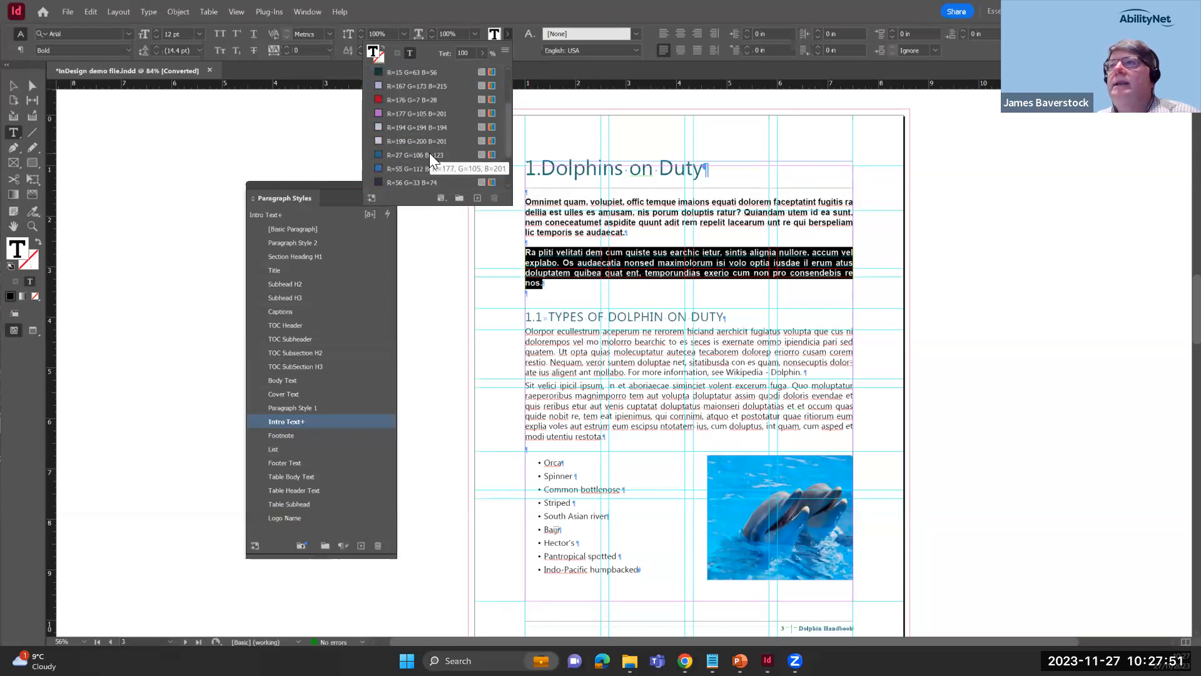
click(401, 168)
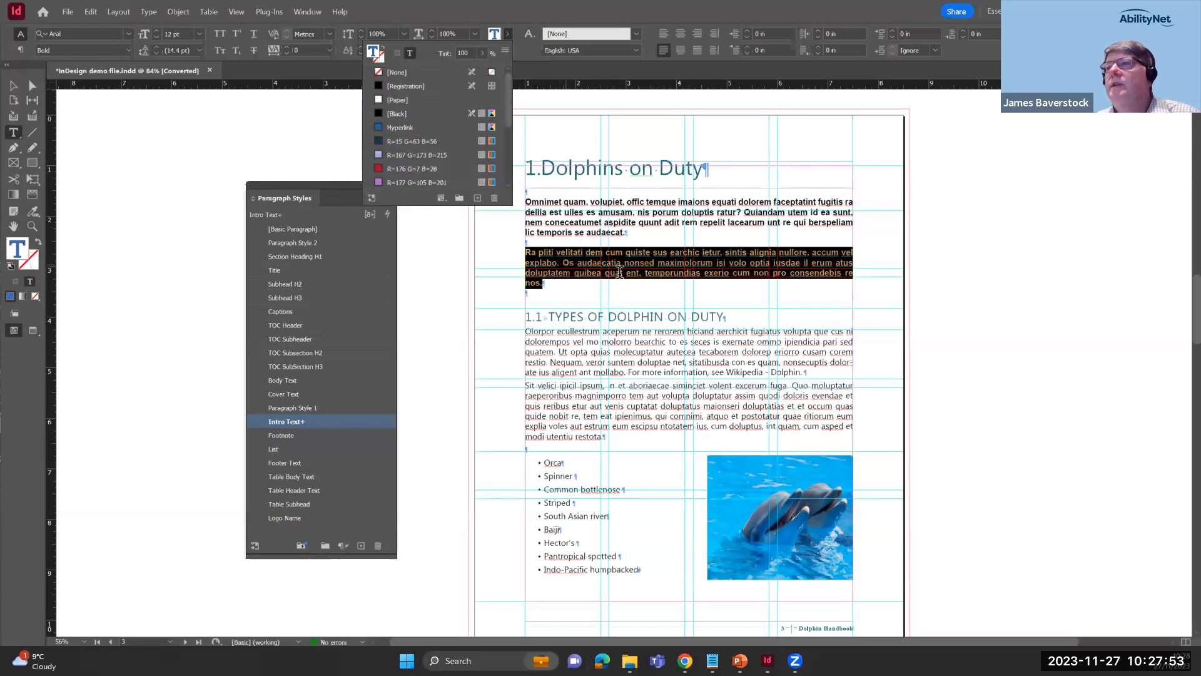
Create a new paragraph style from the selected blue intro paragraph, apply it and name it "Blue intro text"
drag(353, 560, 361, 546)
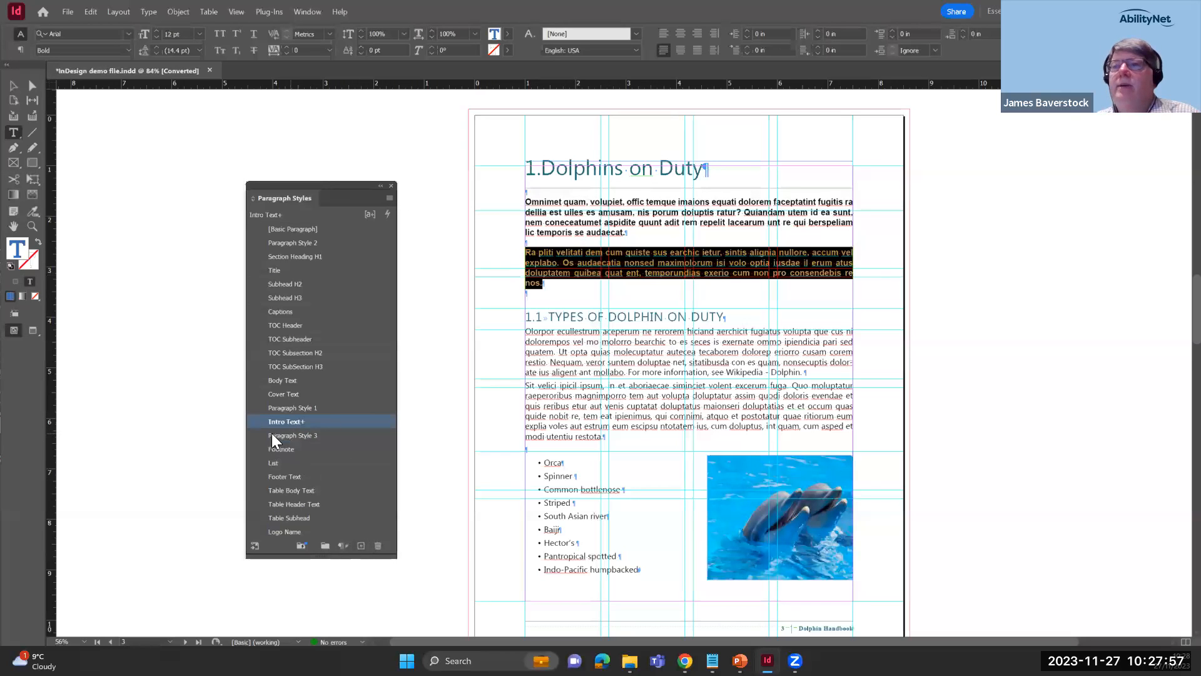
double_click(296, 433)
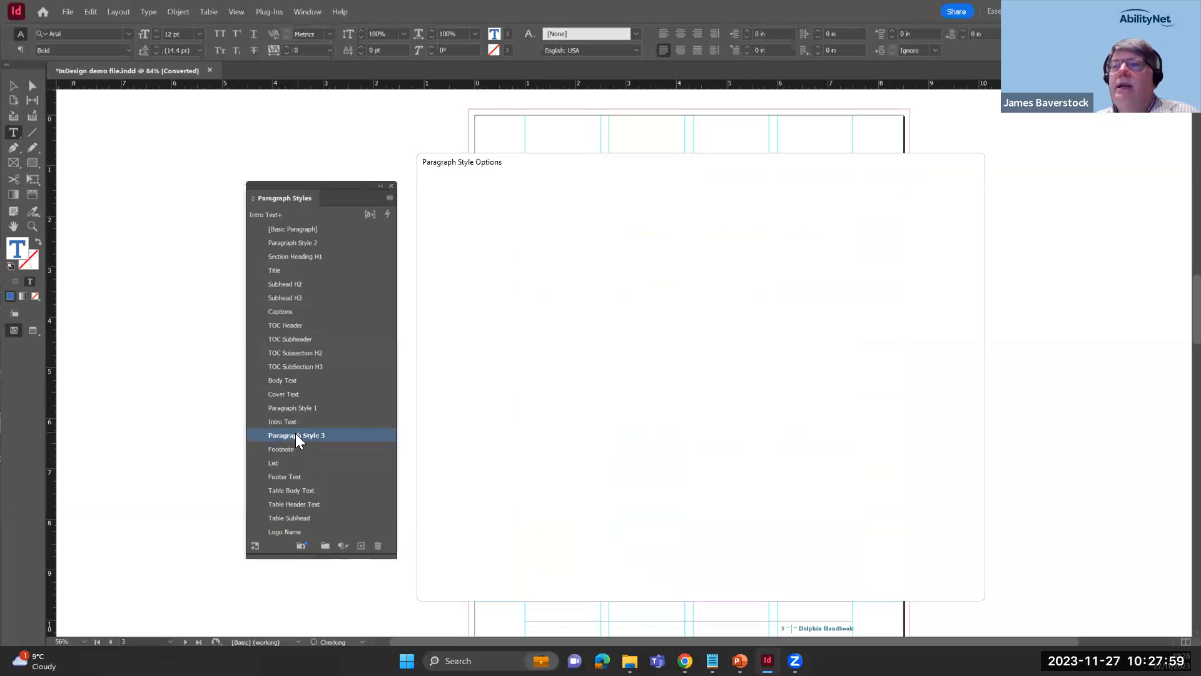
text(B)
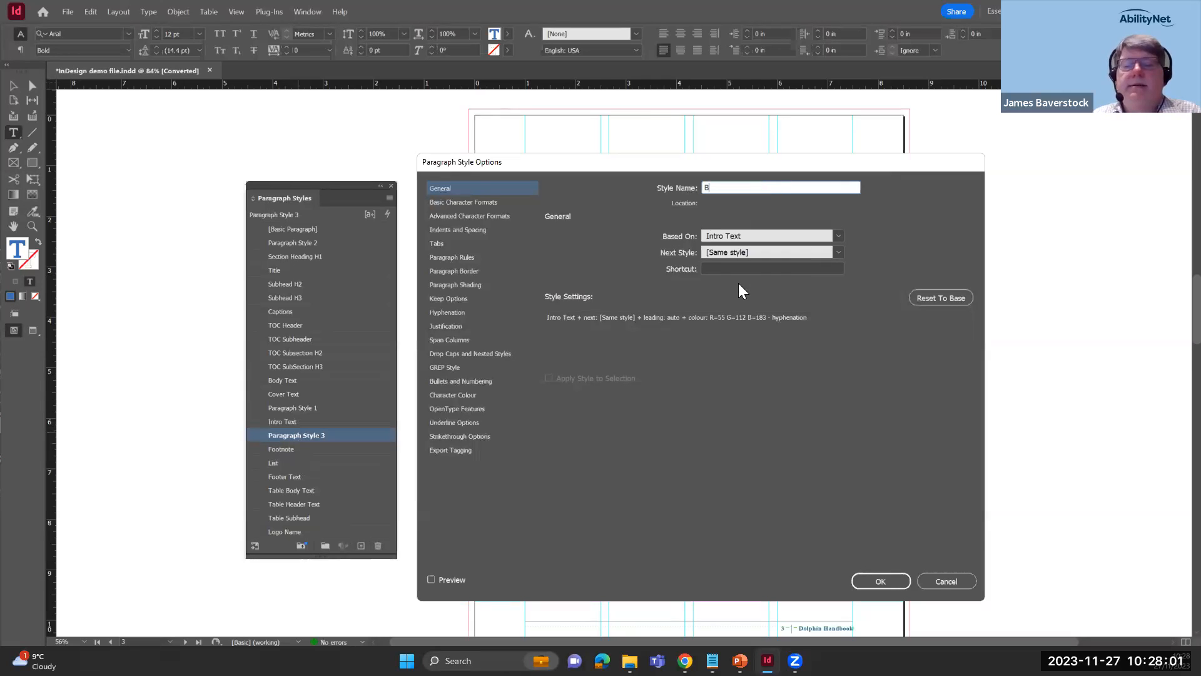
text(lue Intro text)
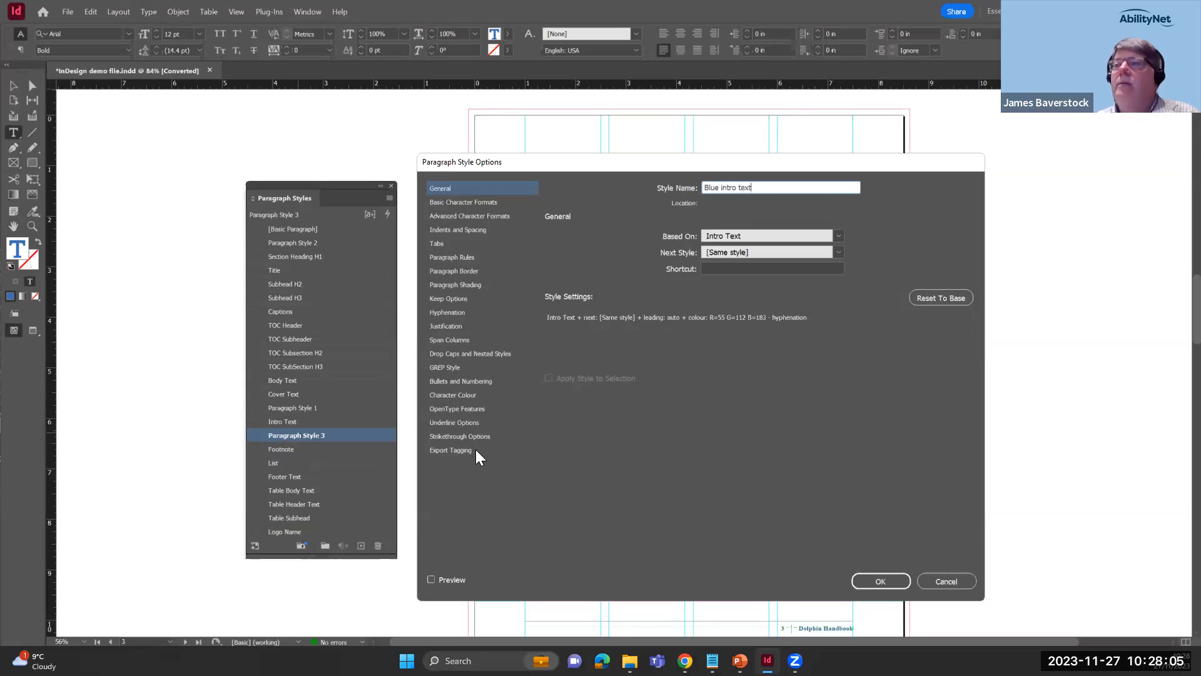
Set the PDF export tag of the "Blue intro text" style to P and save the style
click(463, 449)
click(646, 471)
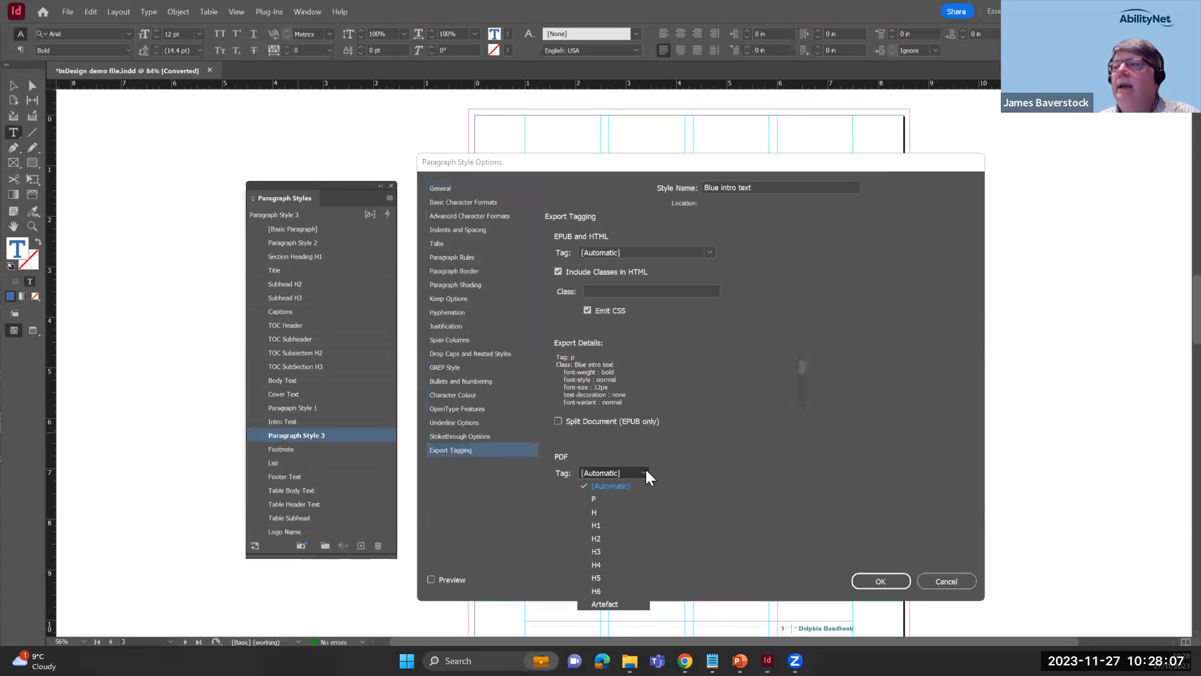
click(622, 499)
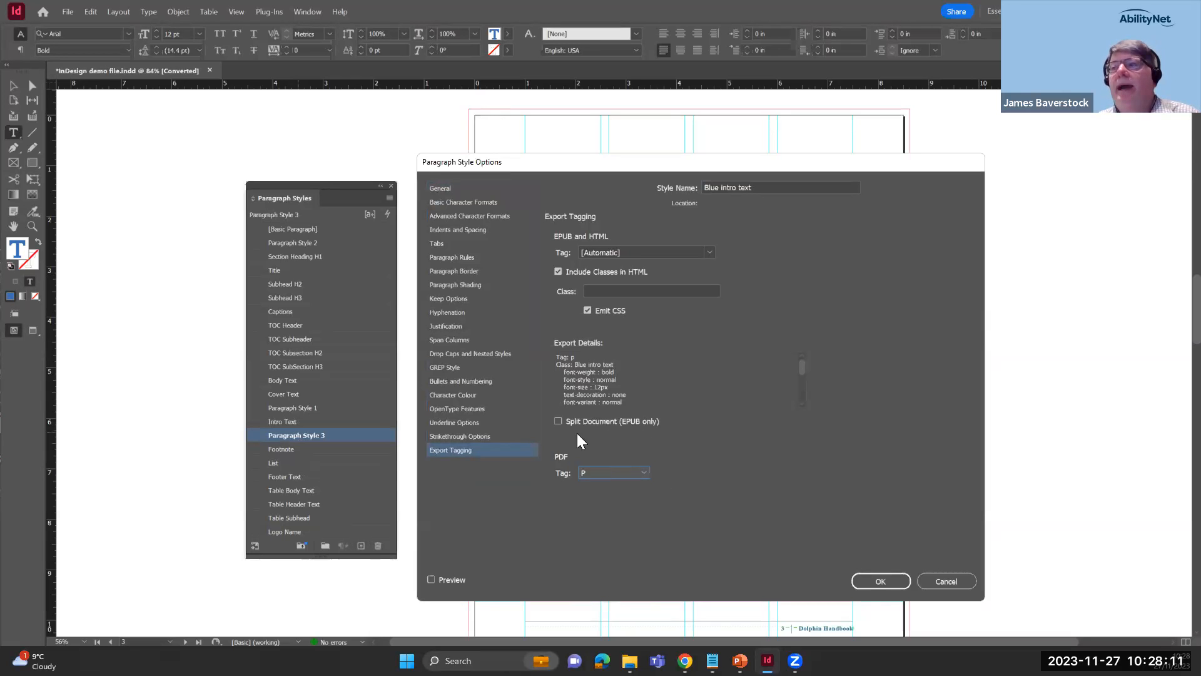
click(878, 582)
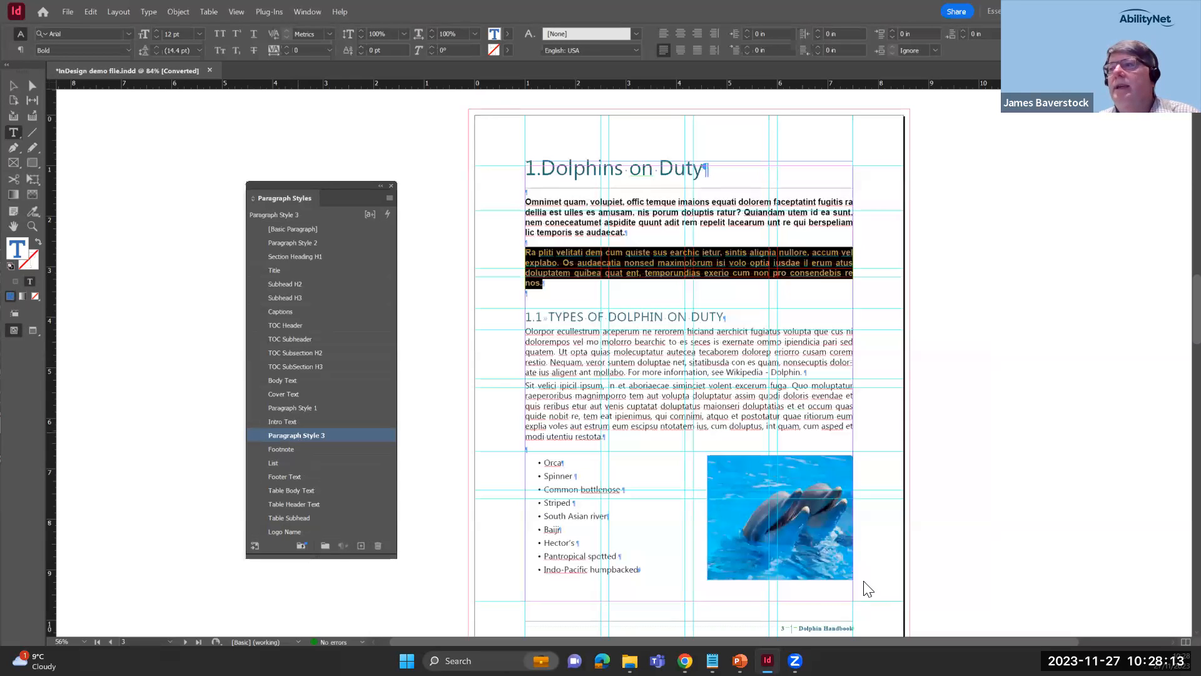
Apply the "Blue intro text" style to the first bold paragraph under "1.Dolphins on Duty" and deselect the text
click(688, 215)
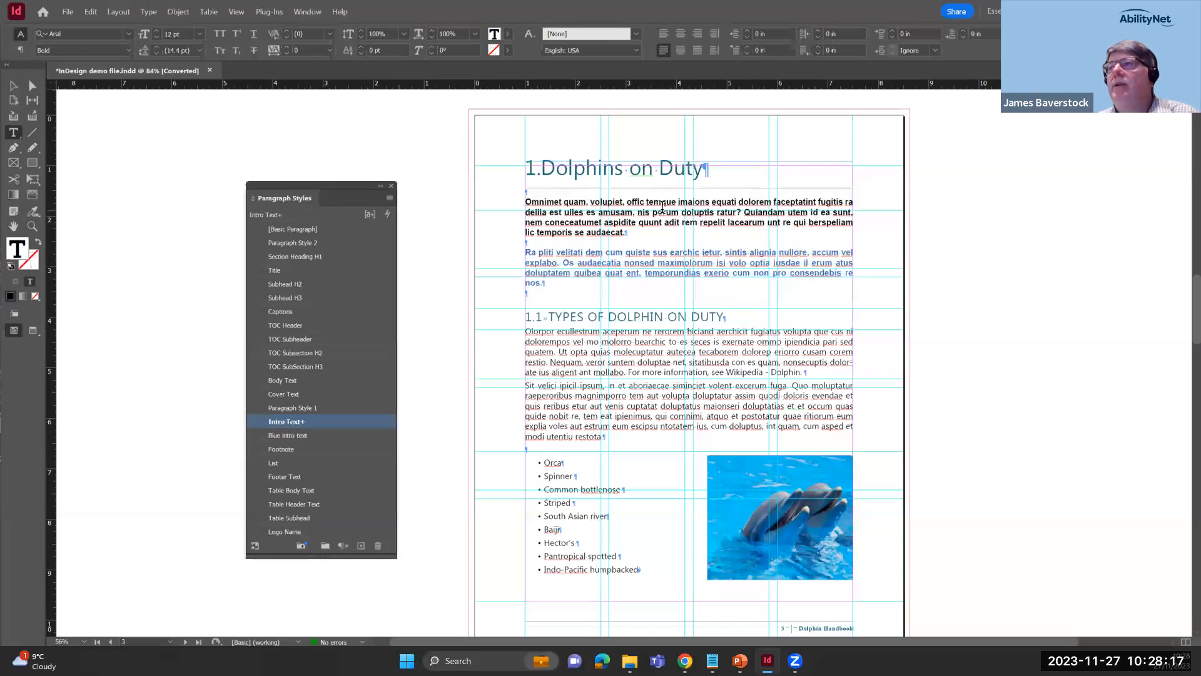
click(289, 437)
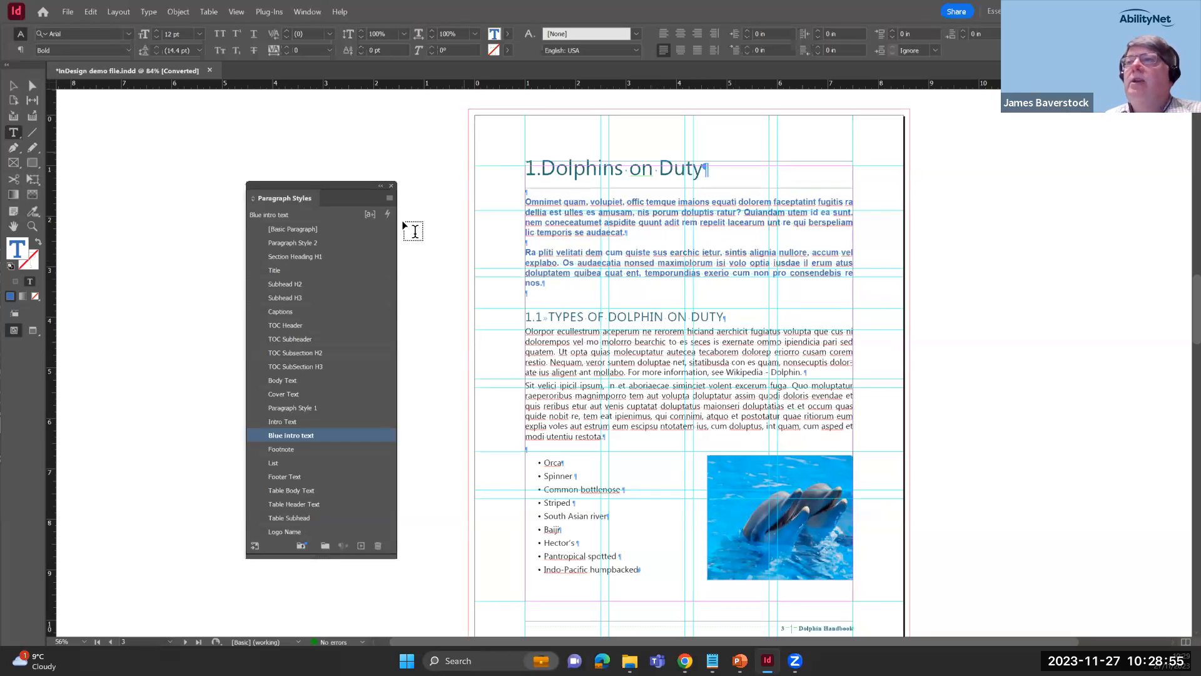
click(389, 198)
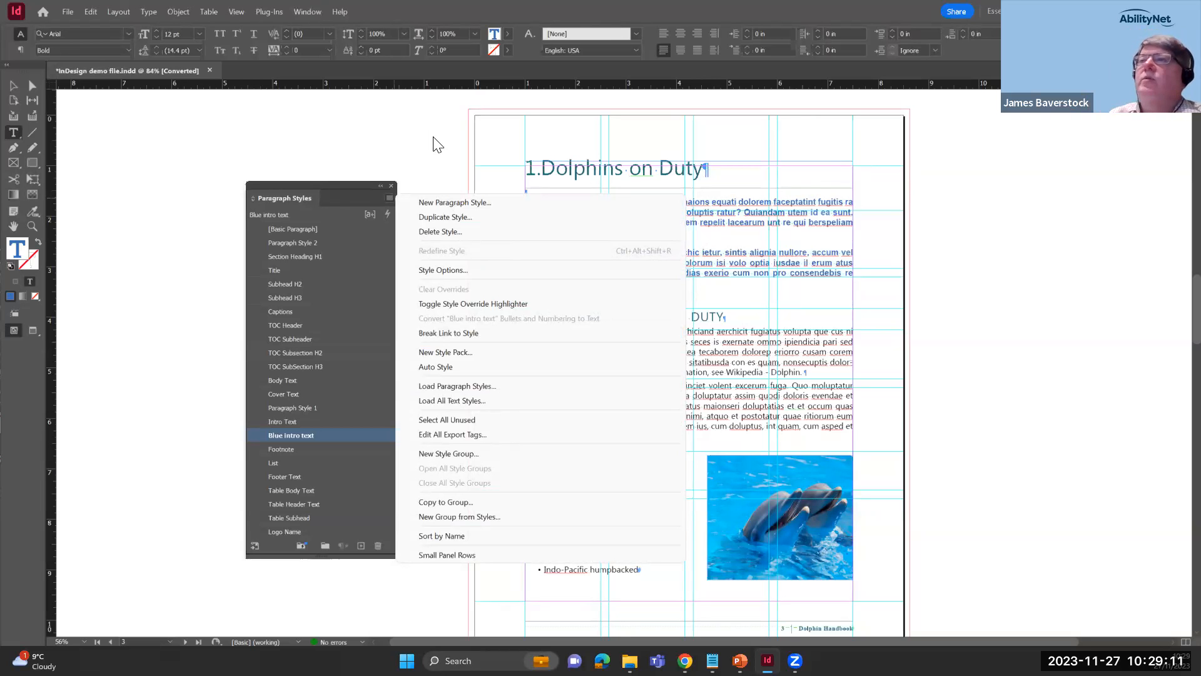
click(457, 150)
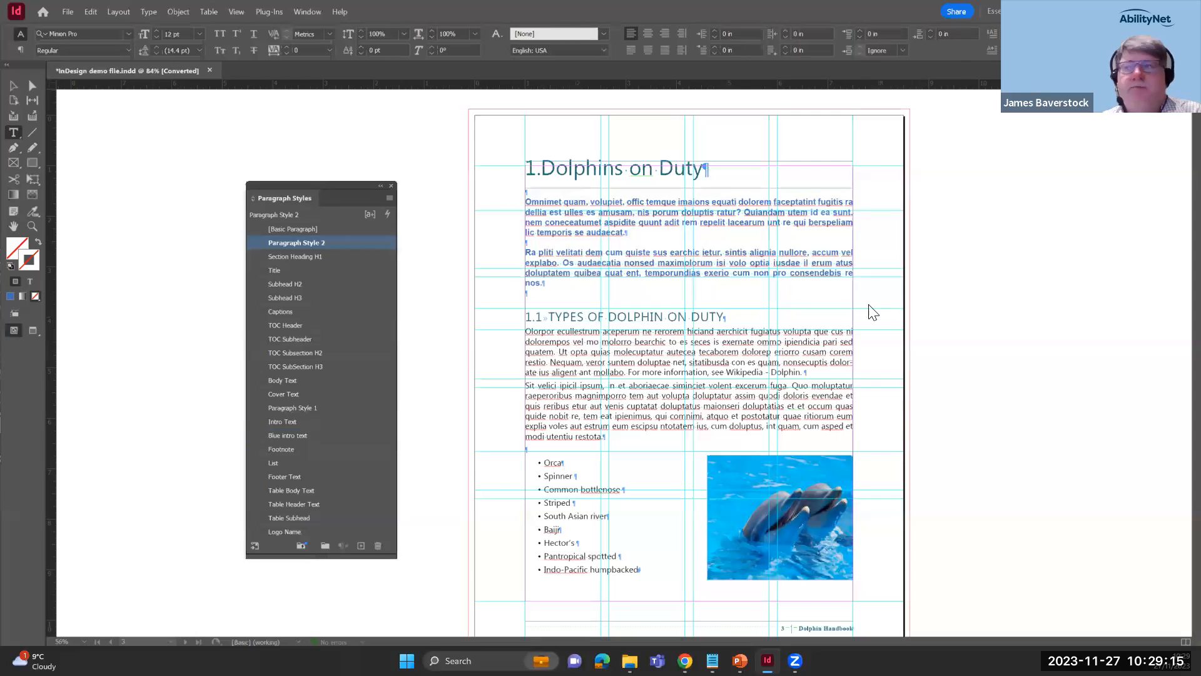
Switch to the PowerPoint slideshow and advance to the slide on assigning appropriate tags for export to PDF
key(alt+Tab)
key(Right)
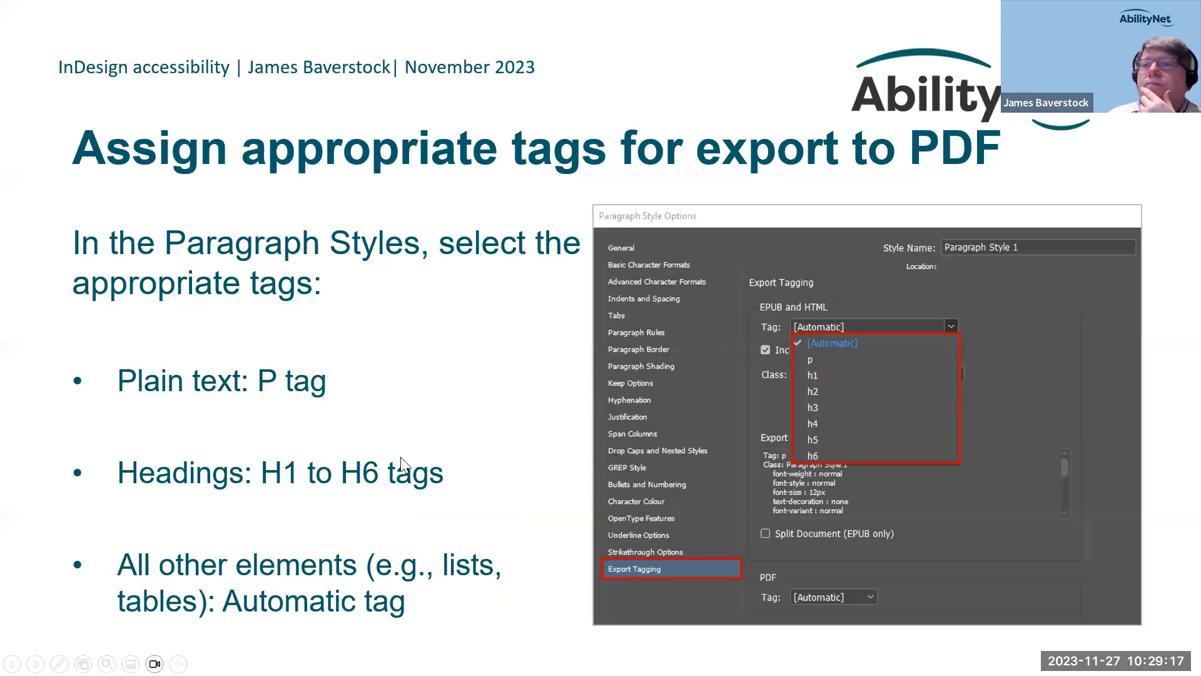
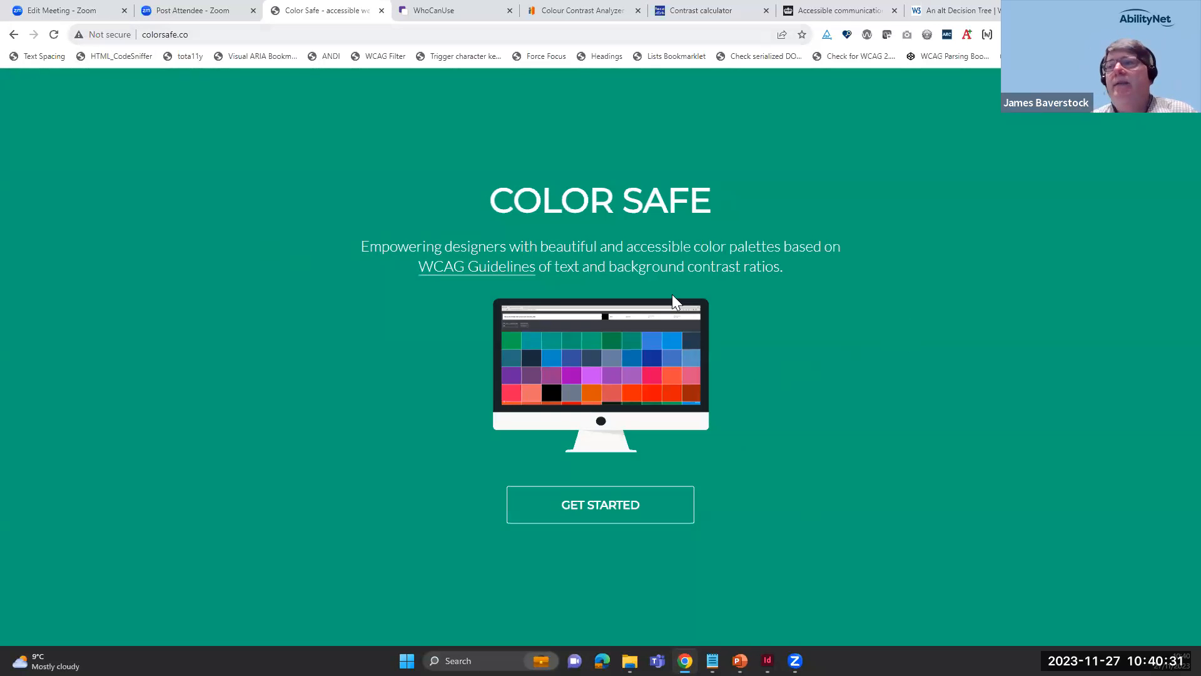
In Color Safe, generate an accessible palette for the #ffffff background with the default text settings and choose green #00aa00
click(635, 508)
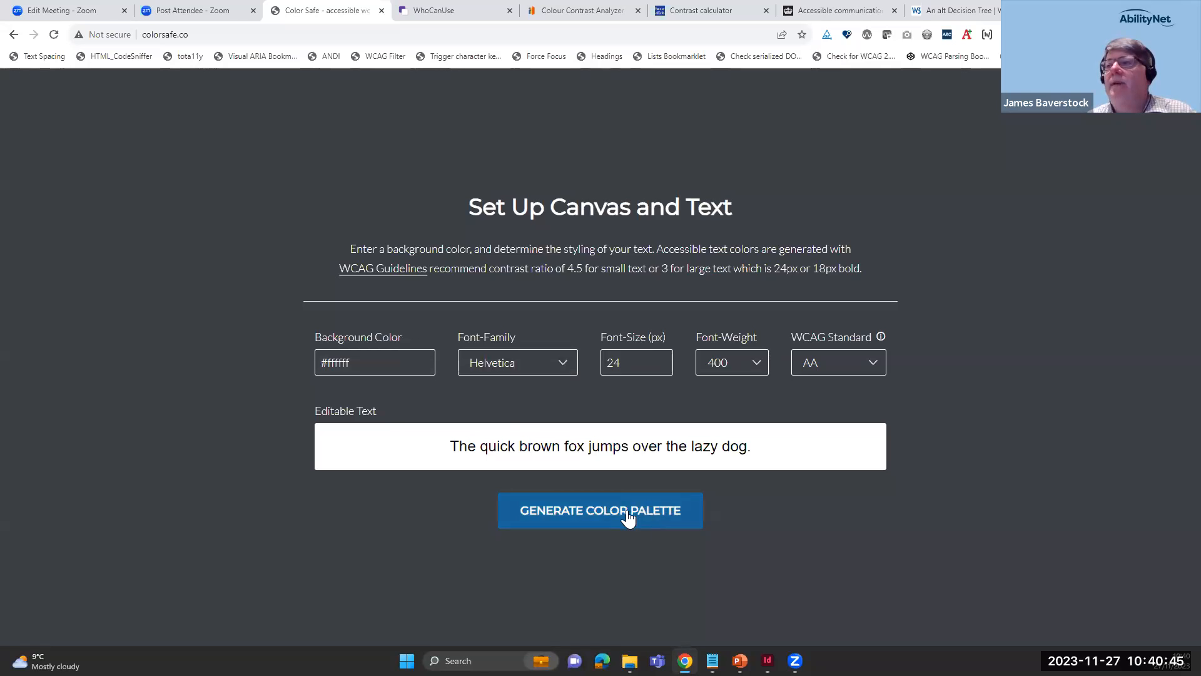
click(598, 515)
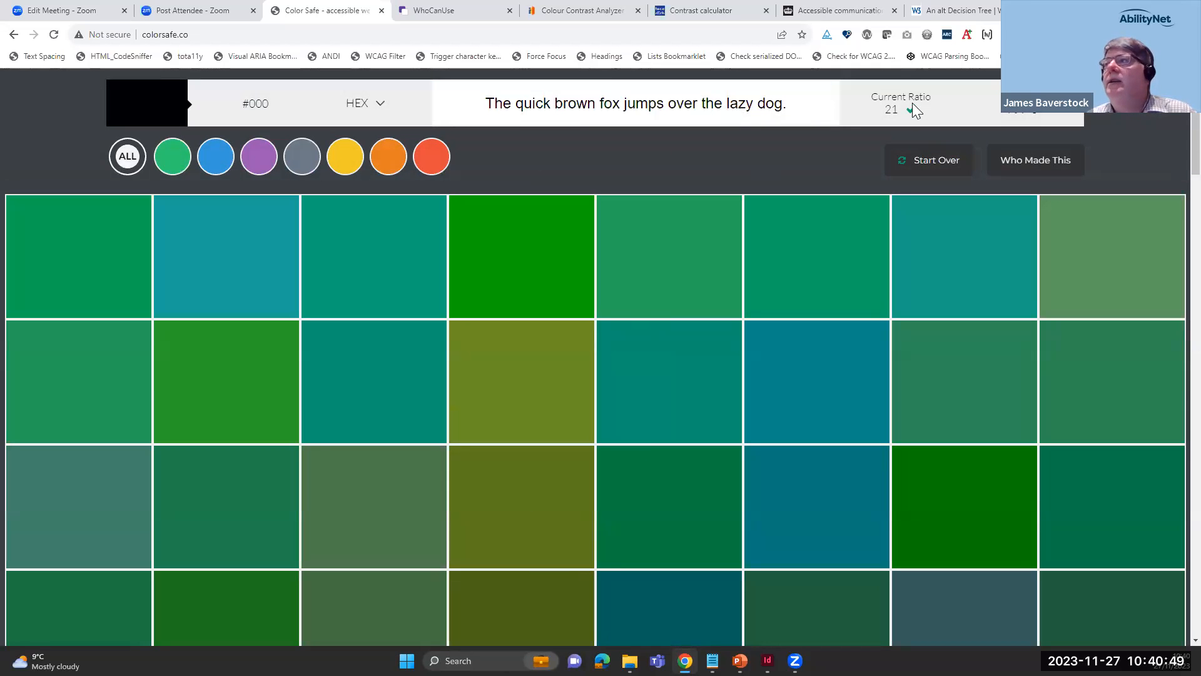
click(513, 260)
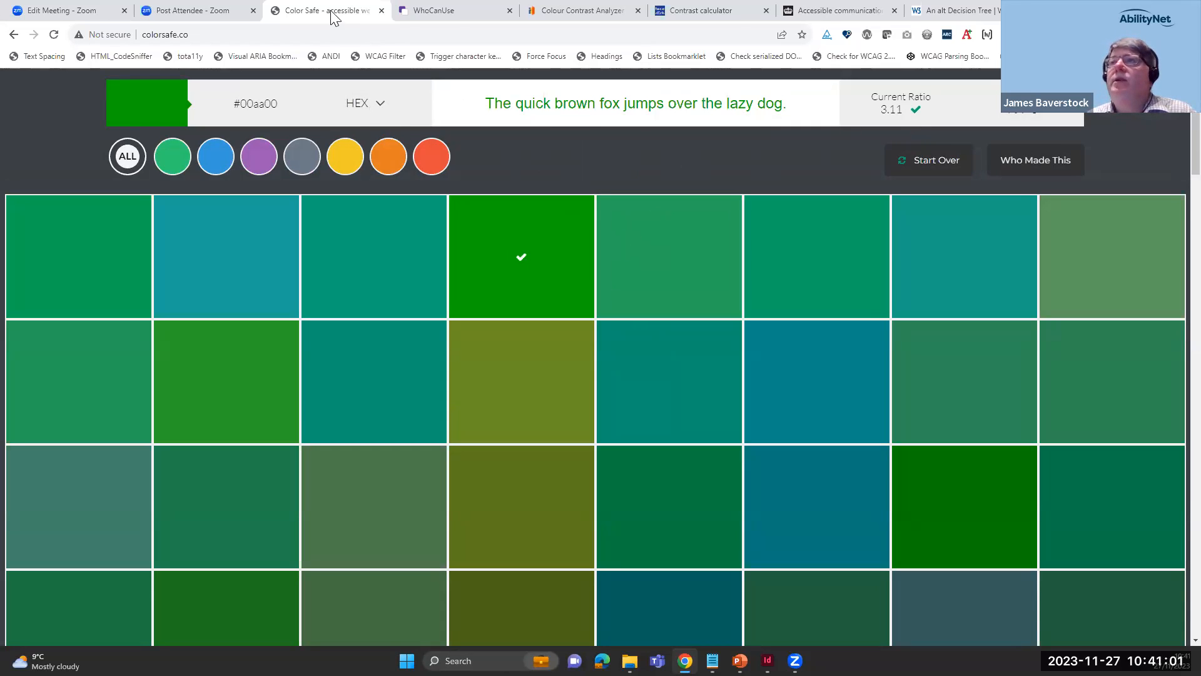
View the WhoCanUse colour combination checker and the TPGi Colour Contrast Analyzer page
click(415, 12)
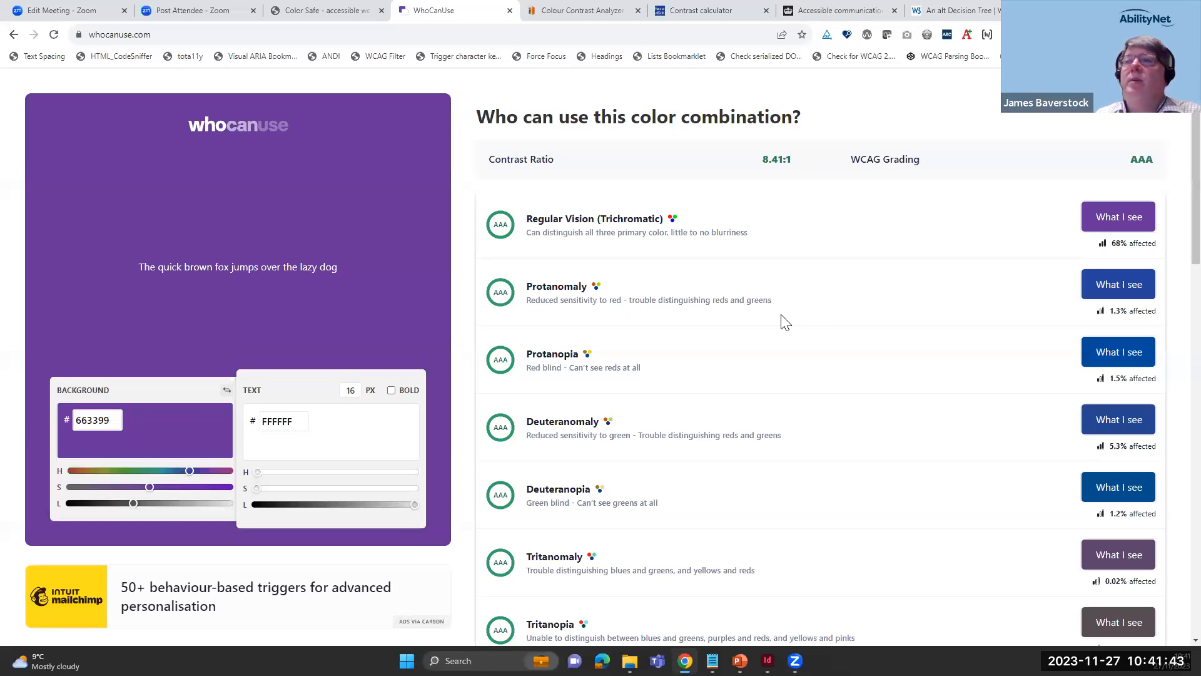
click(556, 14)
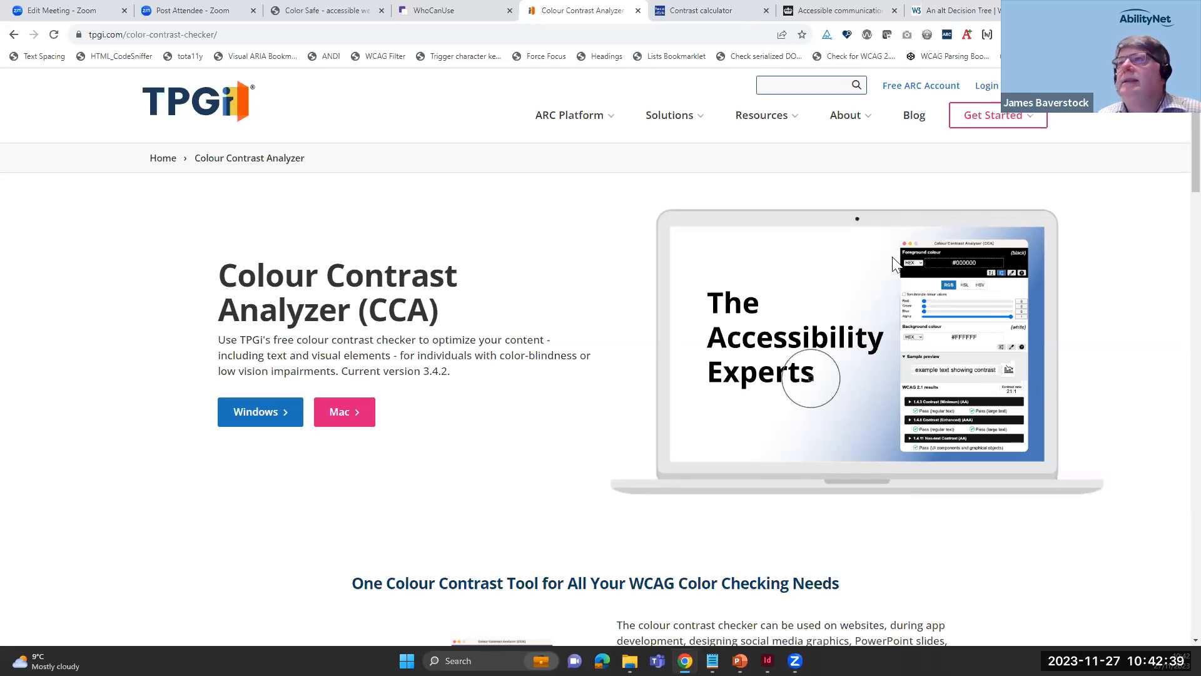
View the leserlich Contrast calculator and compare its Screen and Printed material modes, finishing on Printed material
click(705, 12)
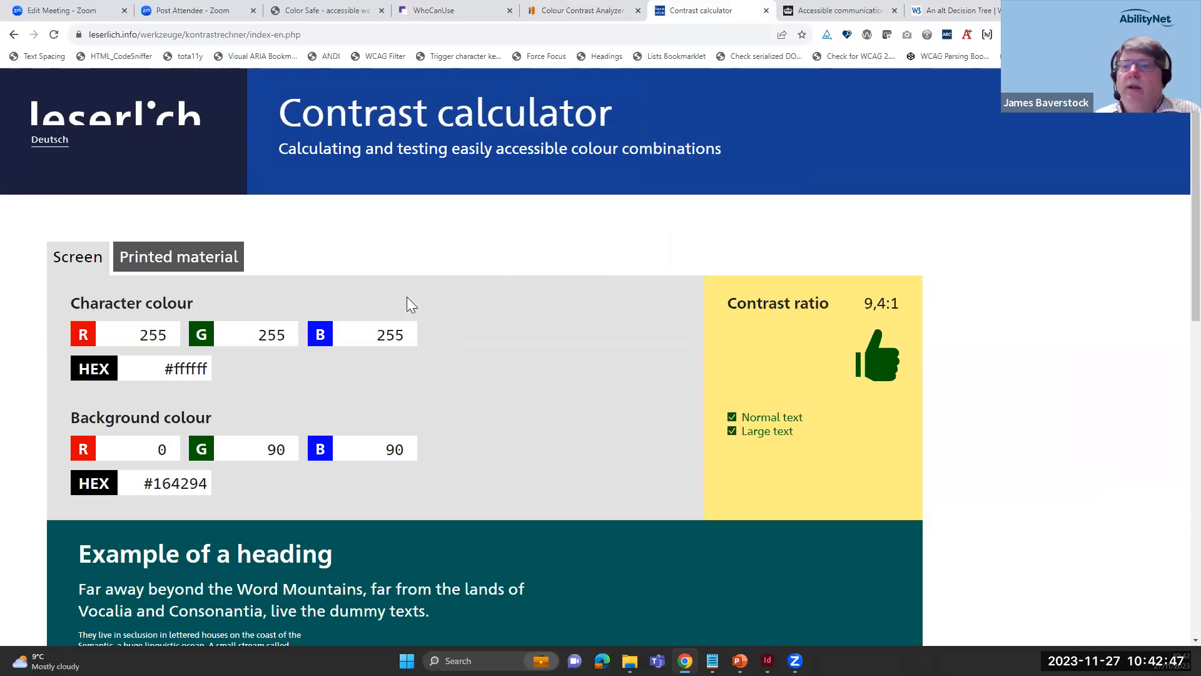
click(219, 260)
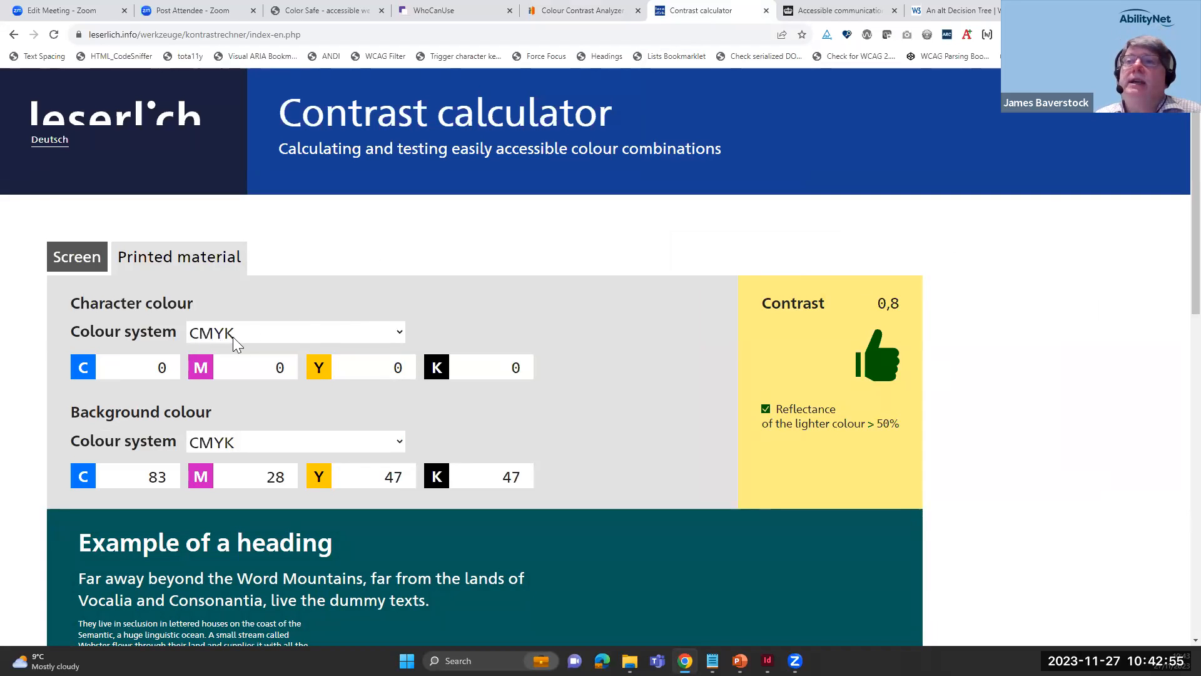
click(108, 262)
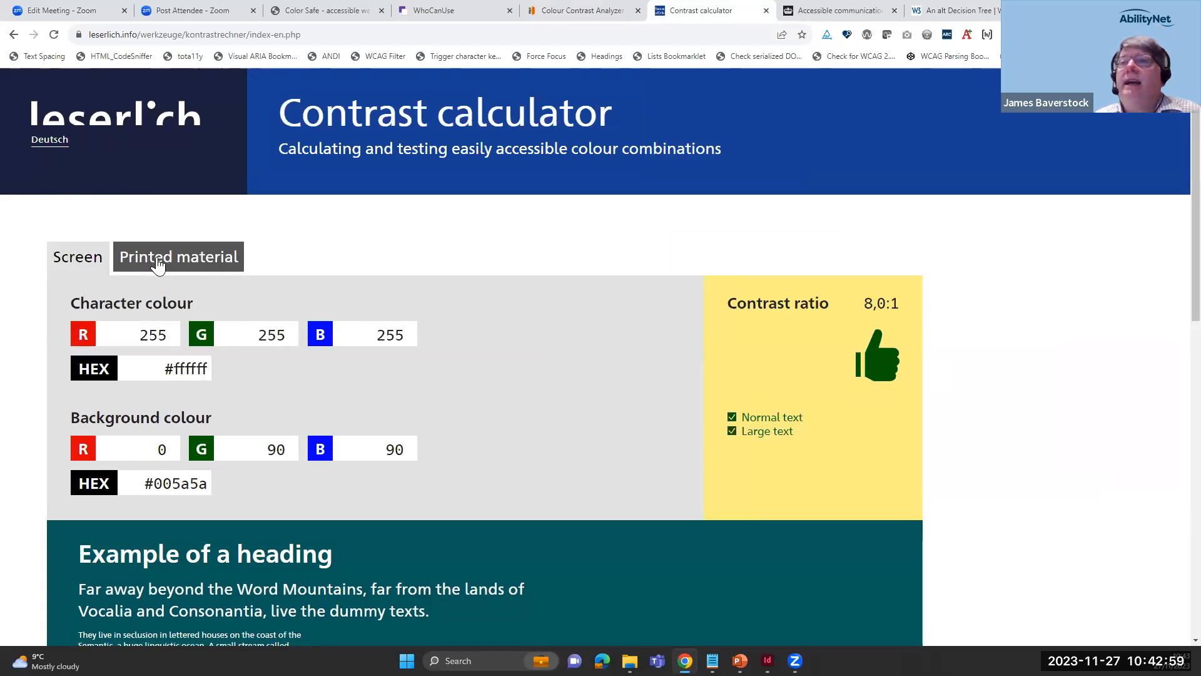
click(179, 258)
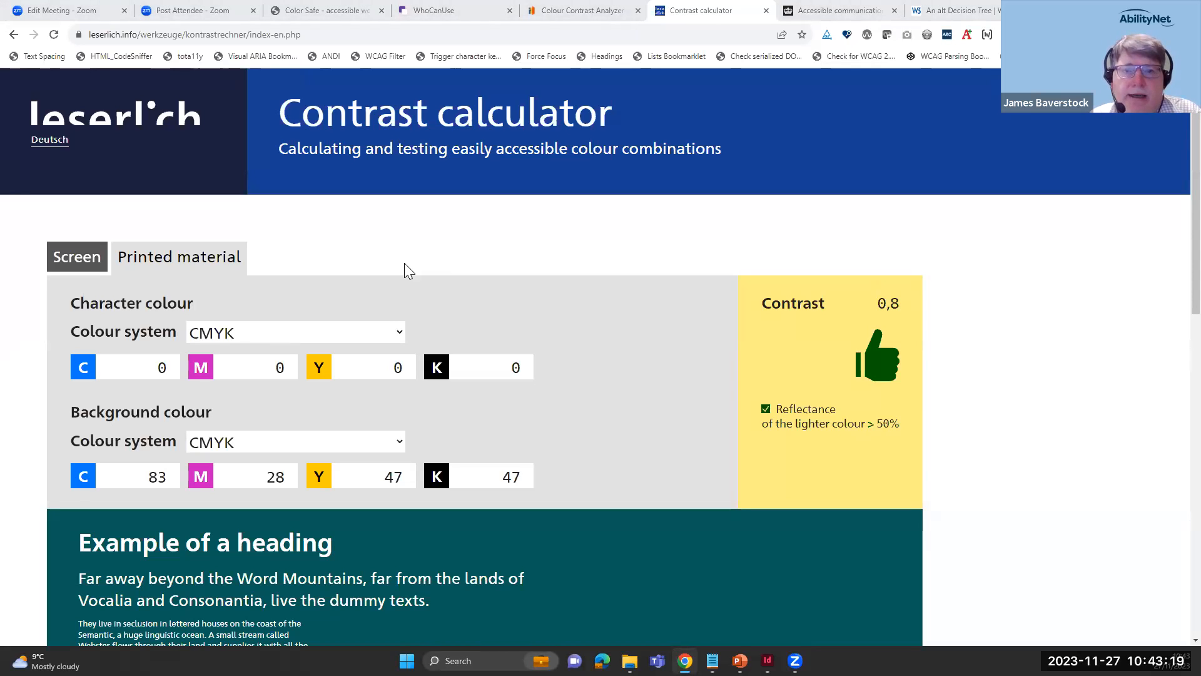
Return to the PowerPoint slideshow and advance to the "Images of text" slide
key(alt+Tab)
click(1100, 337)
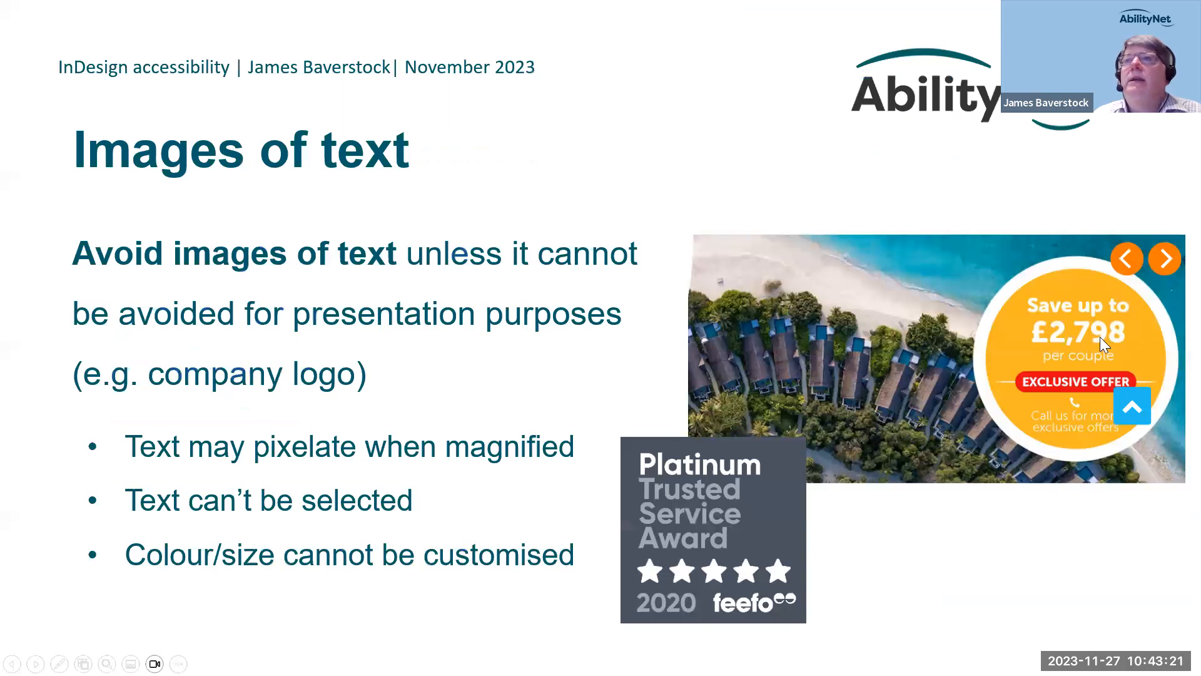
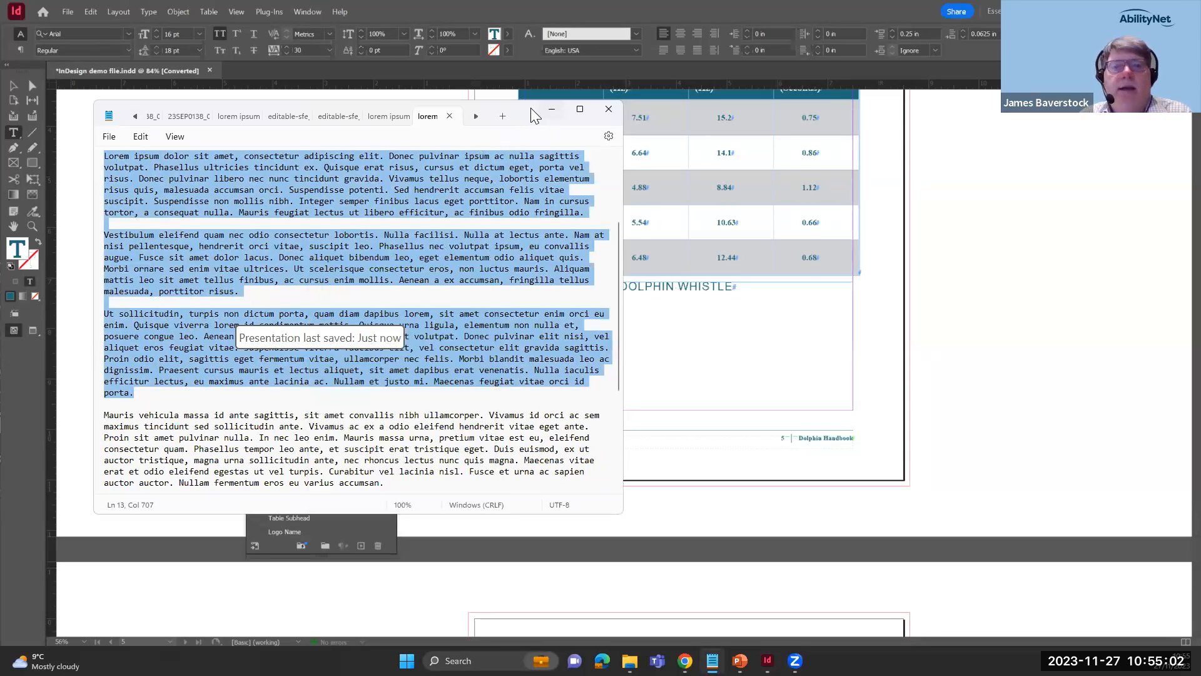
Minimise the lorem ipsum text file in Notepad to return to the InDesign handbook
click(551, 109)
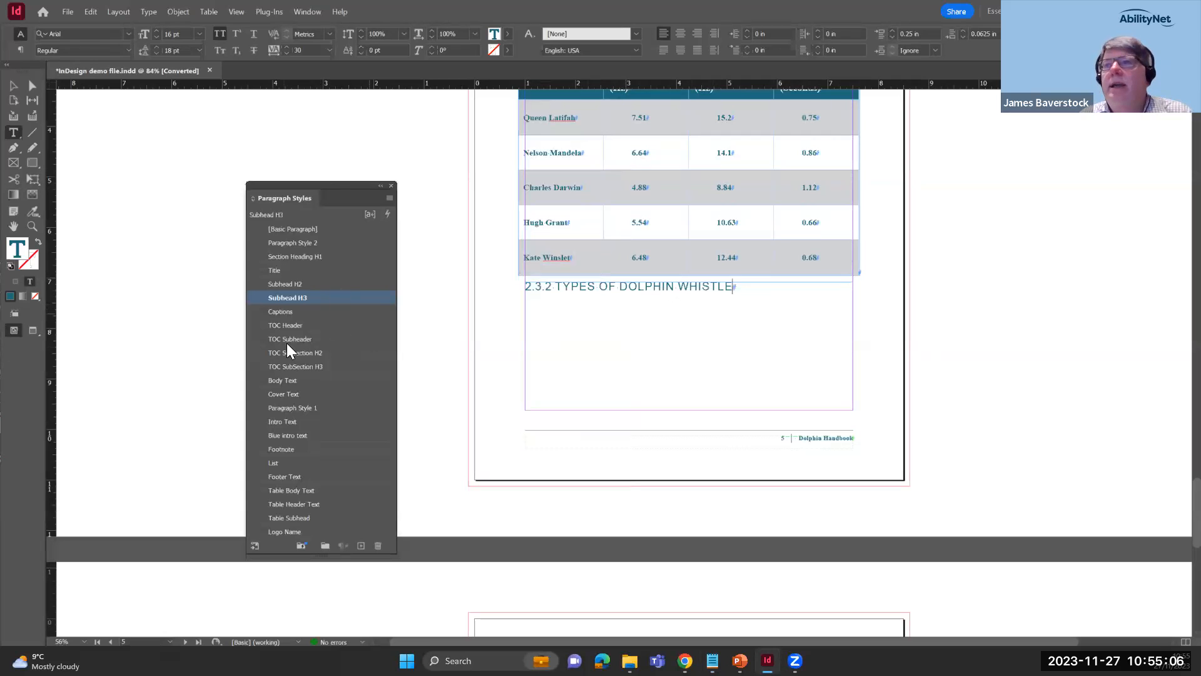
click(286, 380)
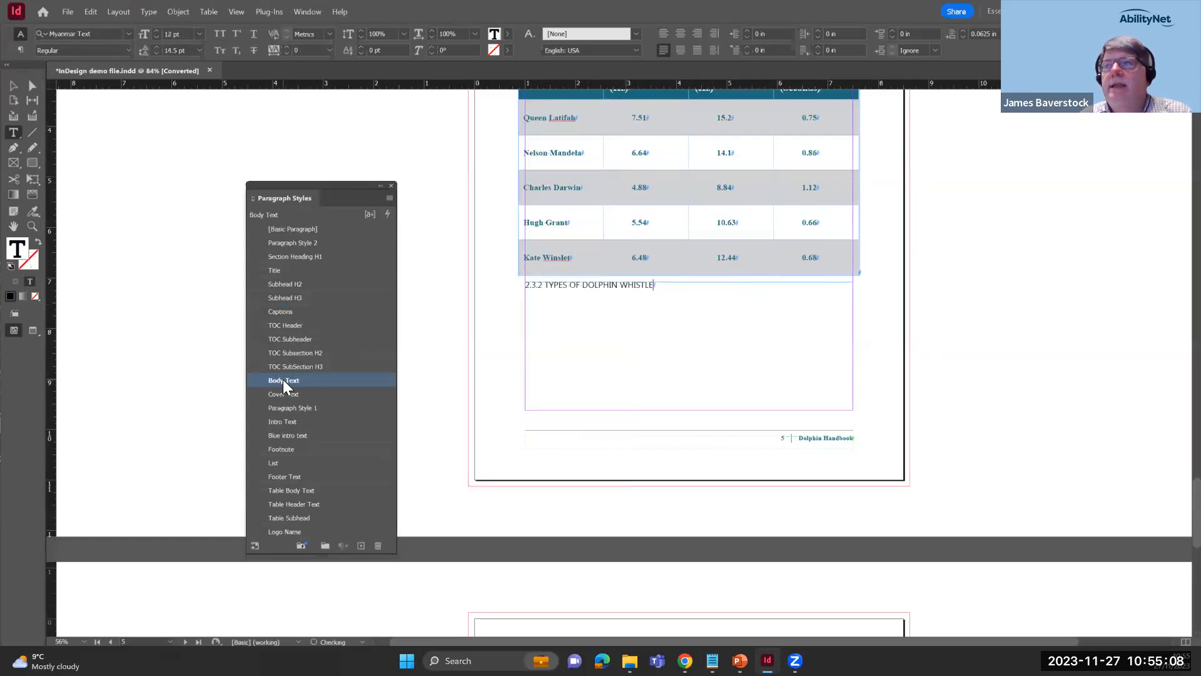
click(89, 10)
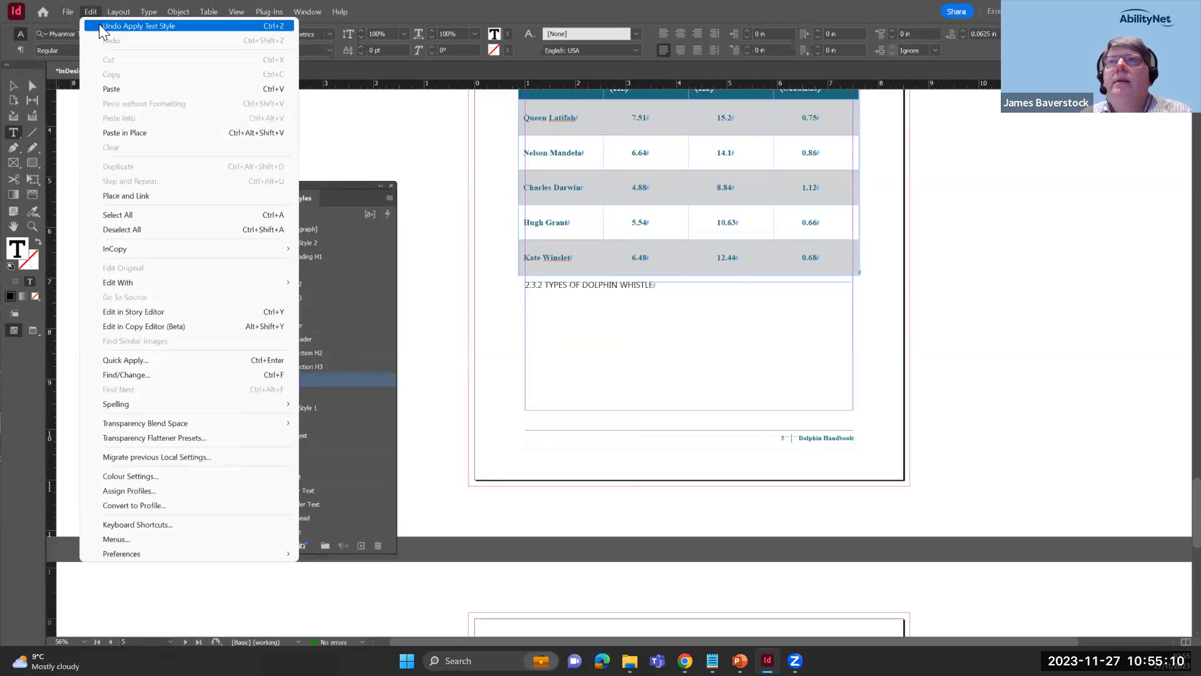
click(99, 24)
Add a Body Text paragraph below the heading "2.3.2 TYPES OF DOLPHIN WHISTLE" and paste the copied lorem ipsum text there
key(Return)
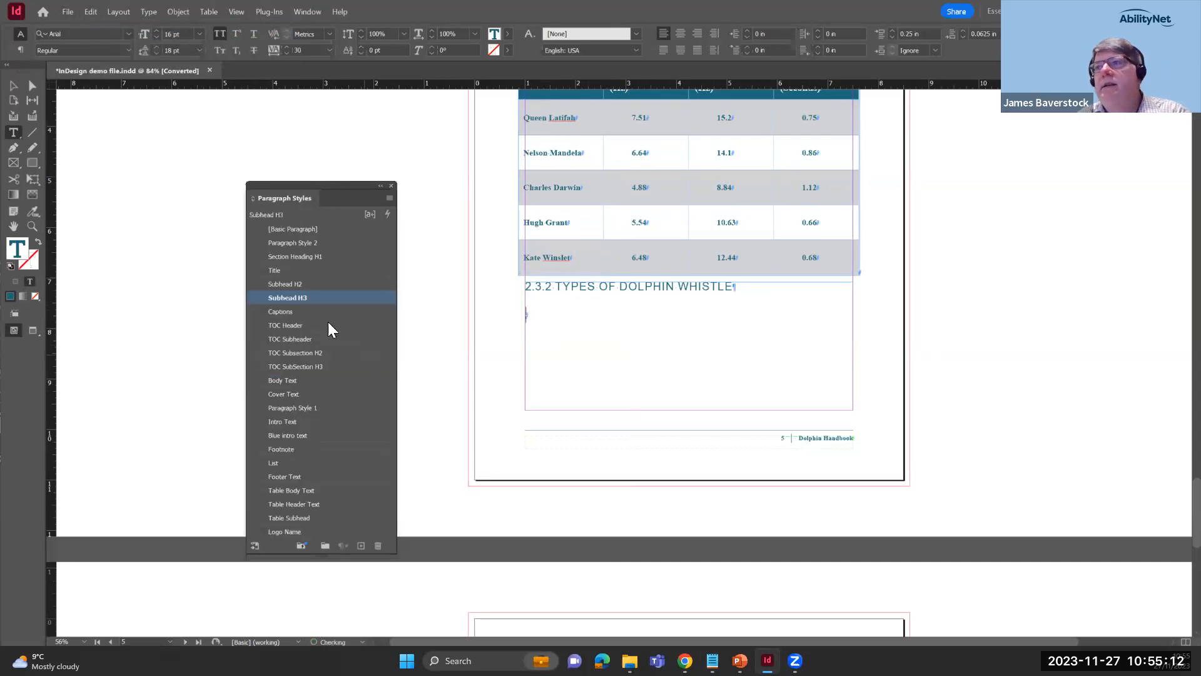
click(307, 380)
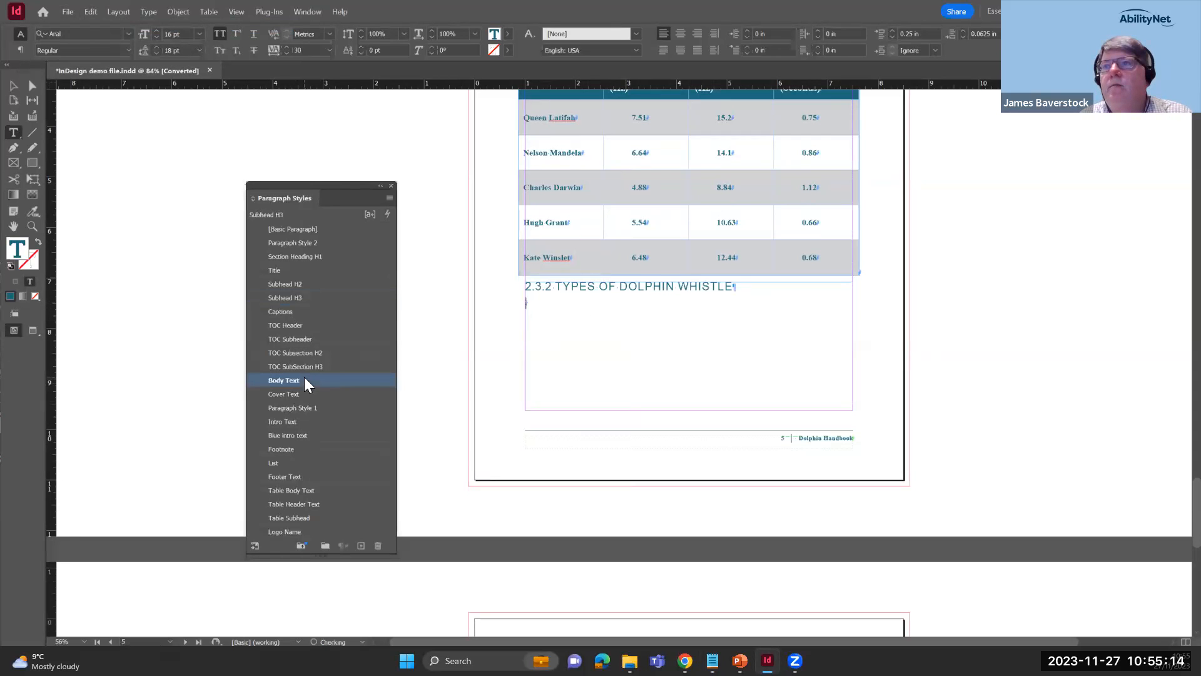
right_click(544, 301)
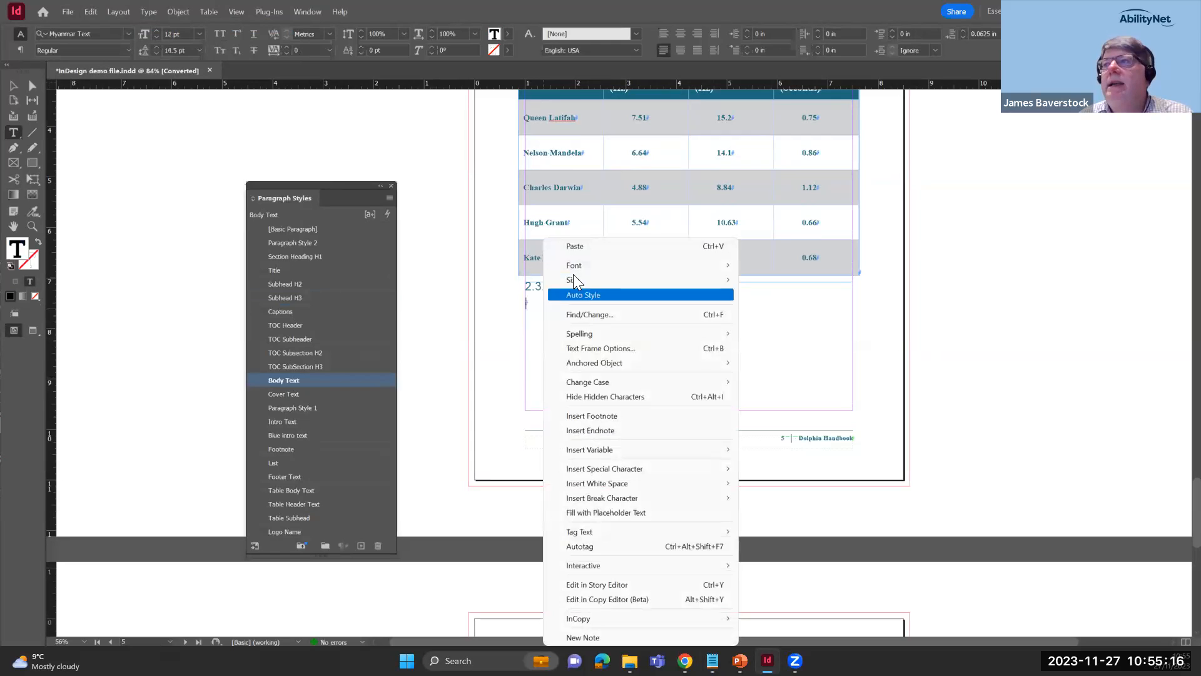
click(587, 246)
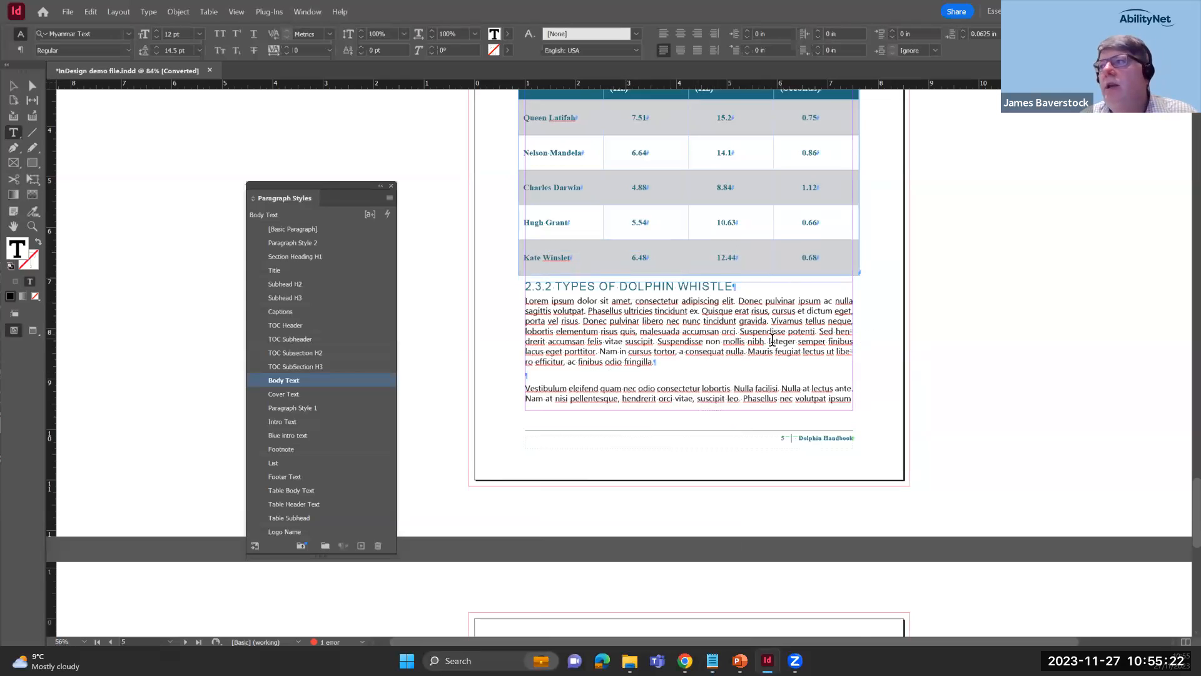
Thread the overflowing body text from the "2.3.2 TYPES OF DOLPHIN WHISTLE" frame on page 5 into the empty frame on page 6
scroll(770, 341, down, 3)
scroll(769, 343, down, 9)
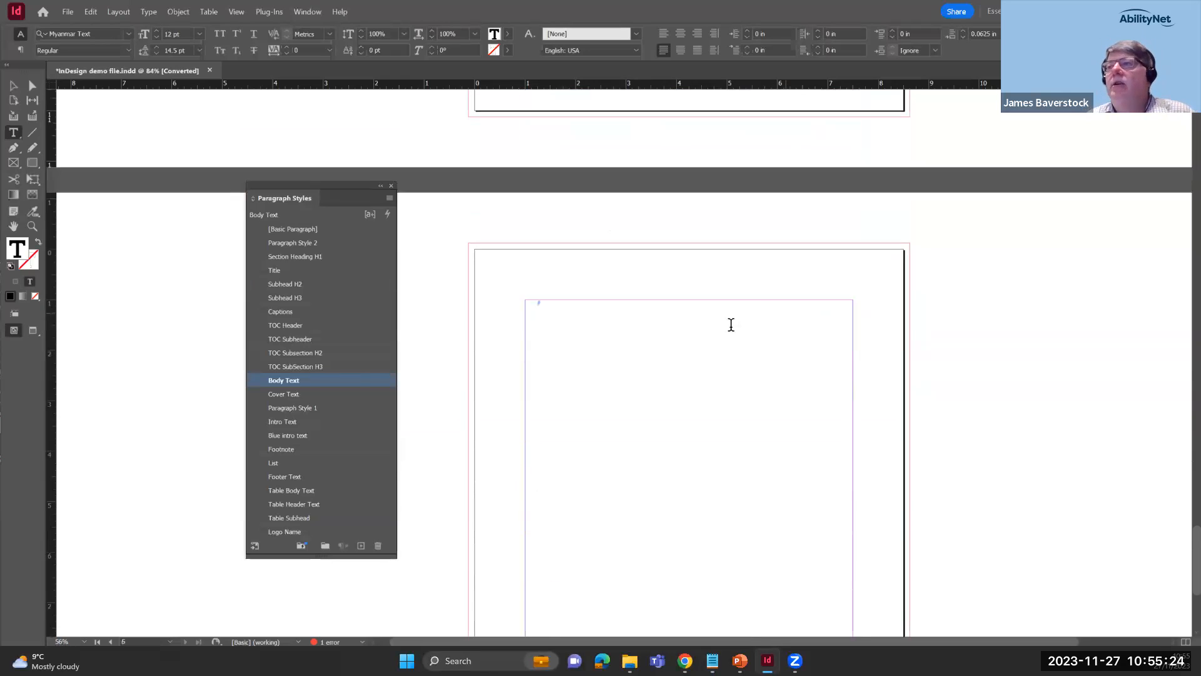
scroll(684, 473, up, 9)
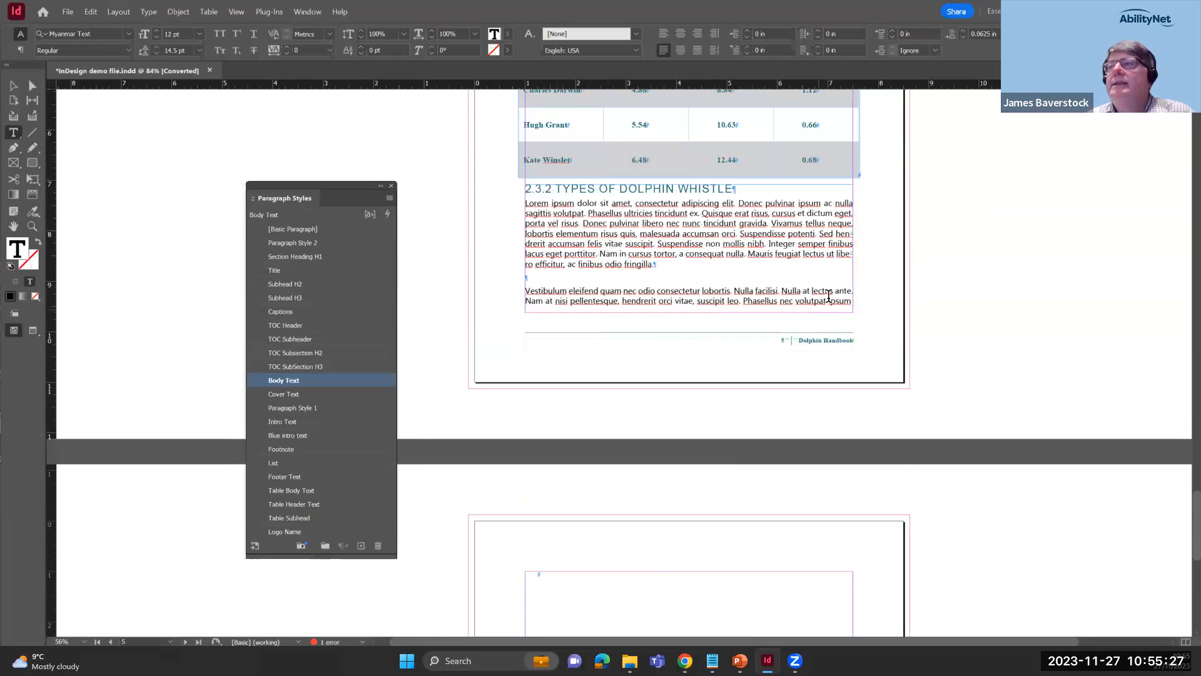
click(11, 88)
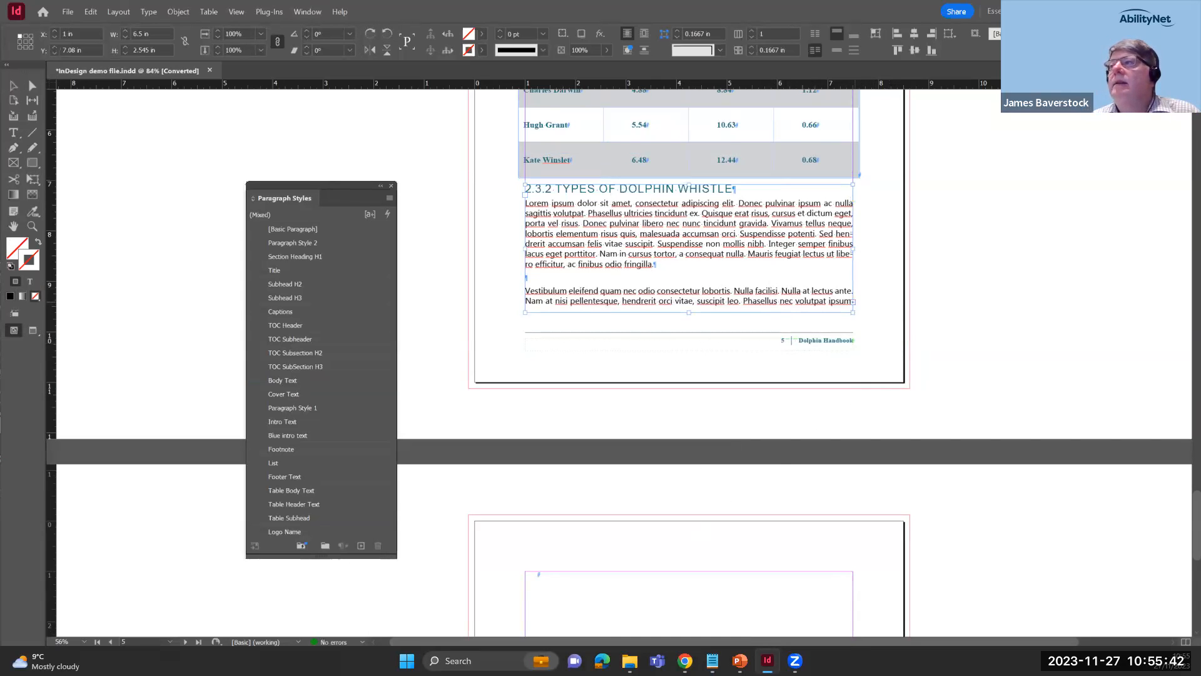
scroll(625, 363, down, 3)
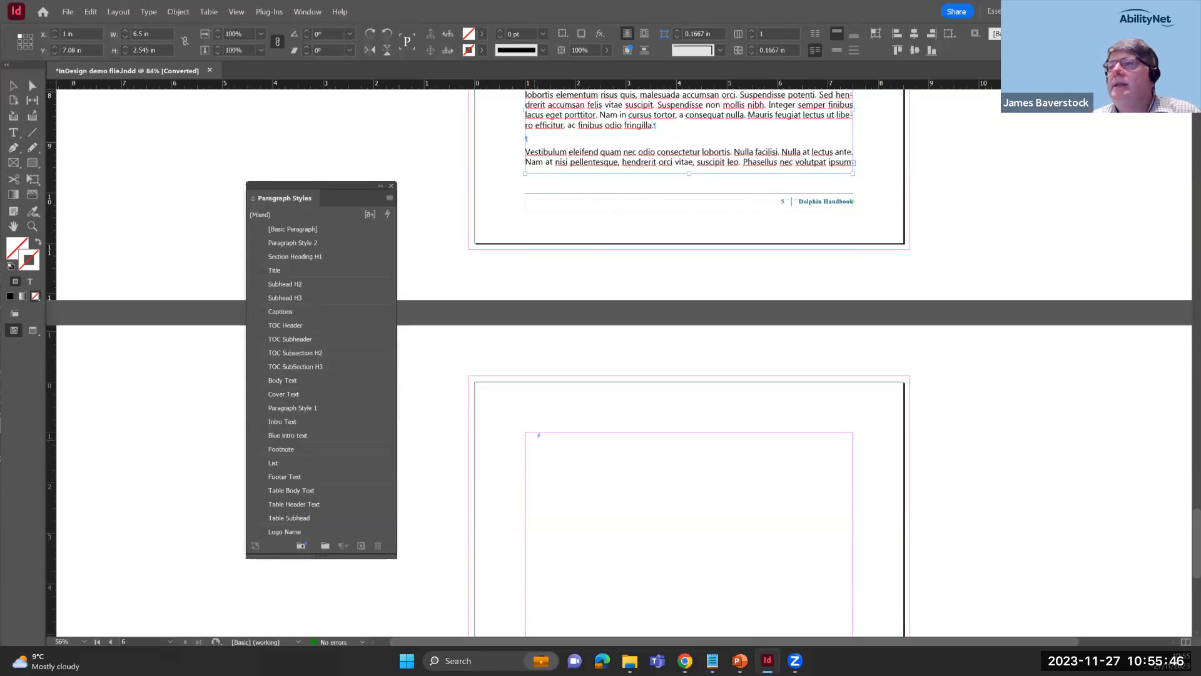
click(531, 435)
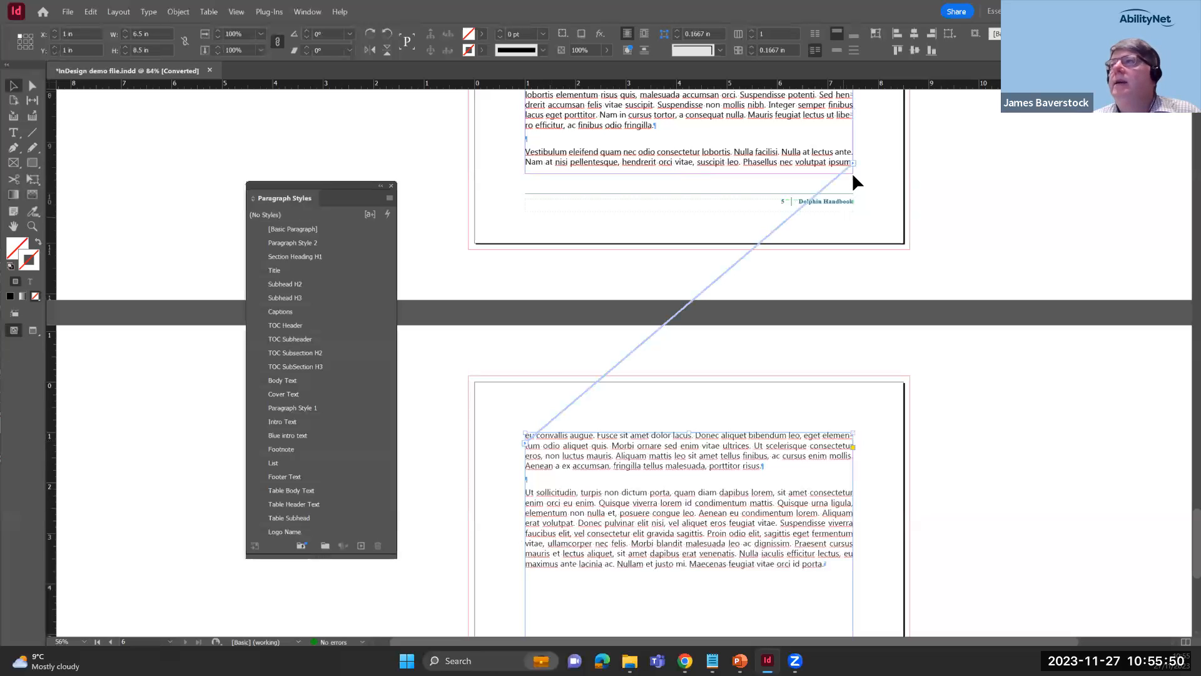
scroll(884, 262, up, 3)
scroll(887, 258, down, 3)
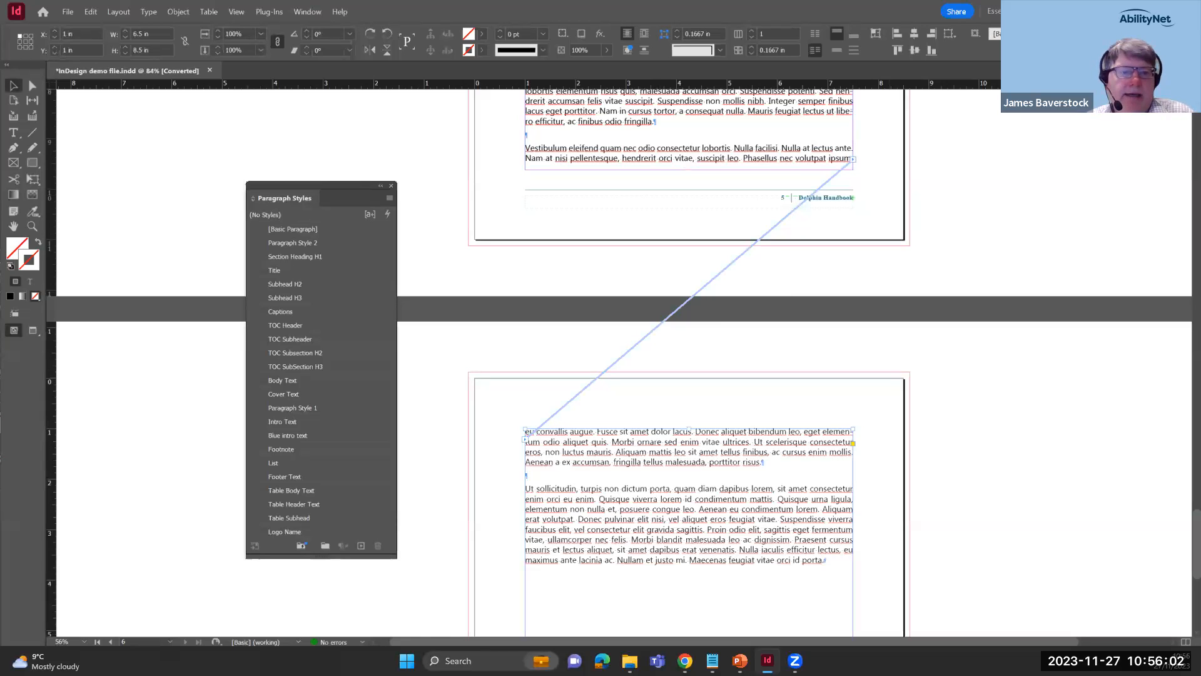
Review the Extras view options for text threads and select the page 5 body text frame to examine its thread to page 6
key(alt+Tab)
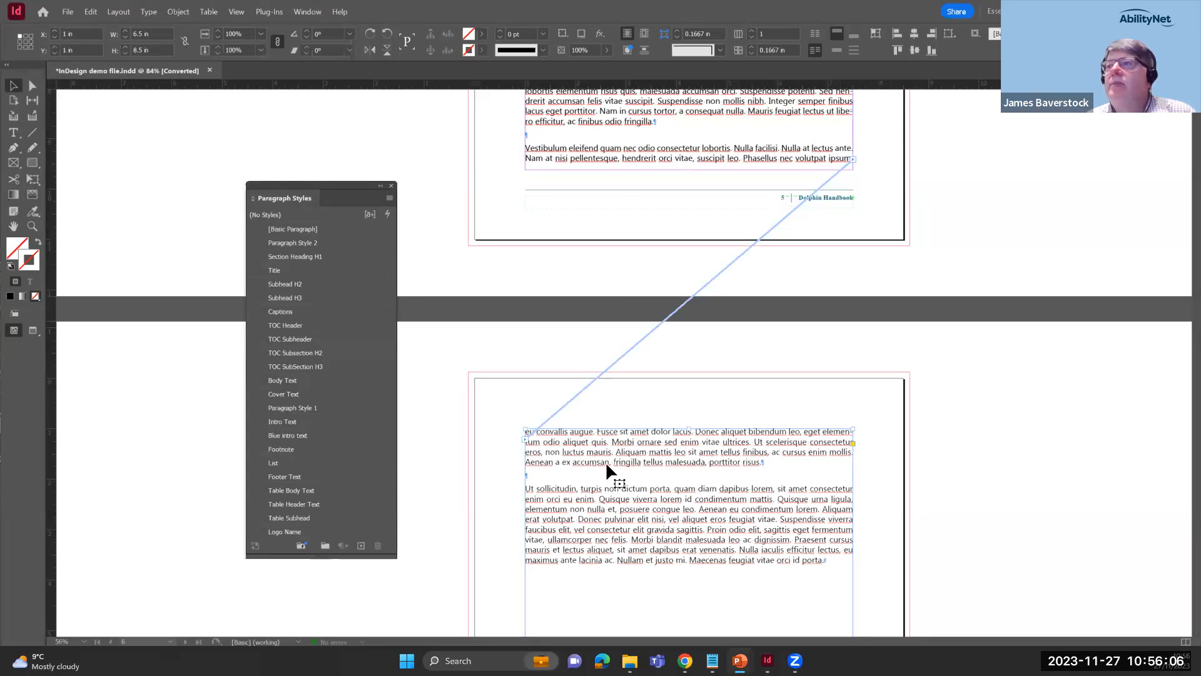
click(235, 11)
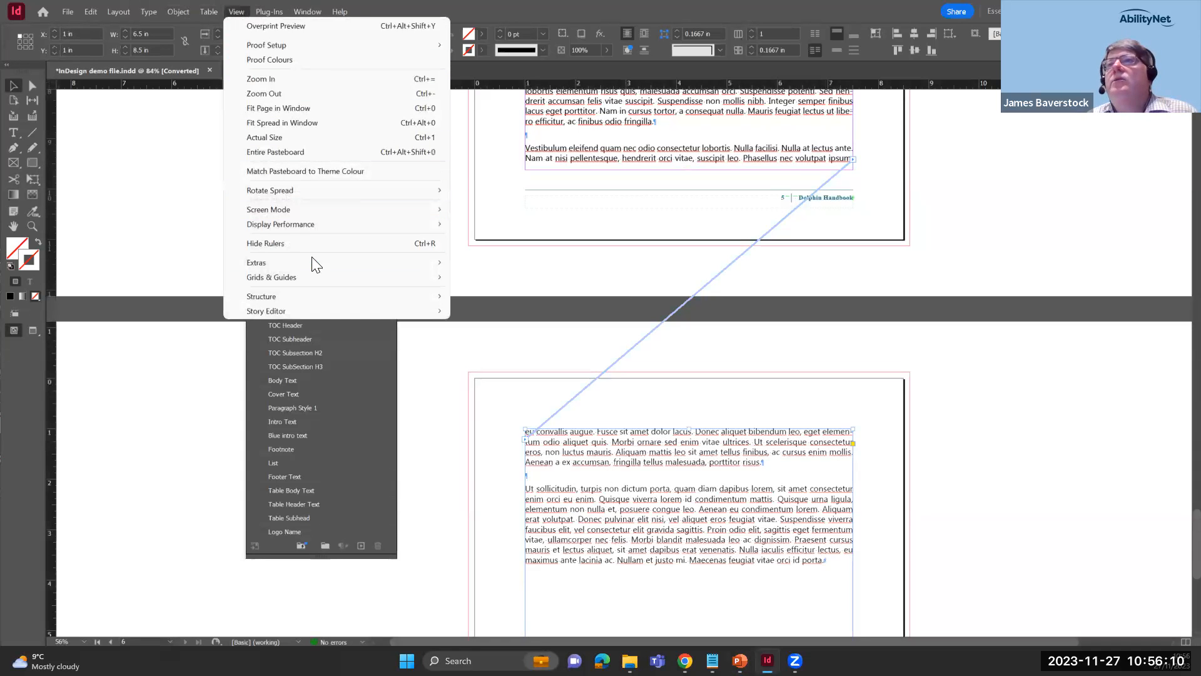
mouse_move(313, 263)
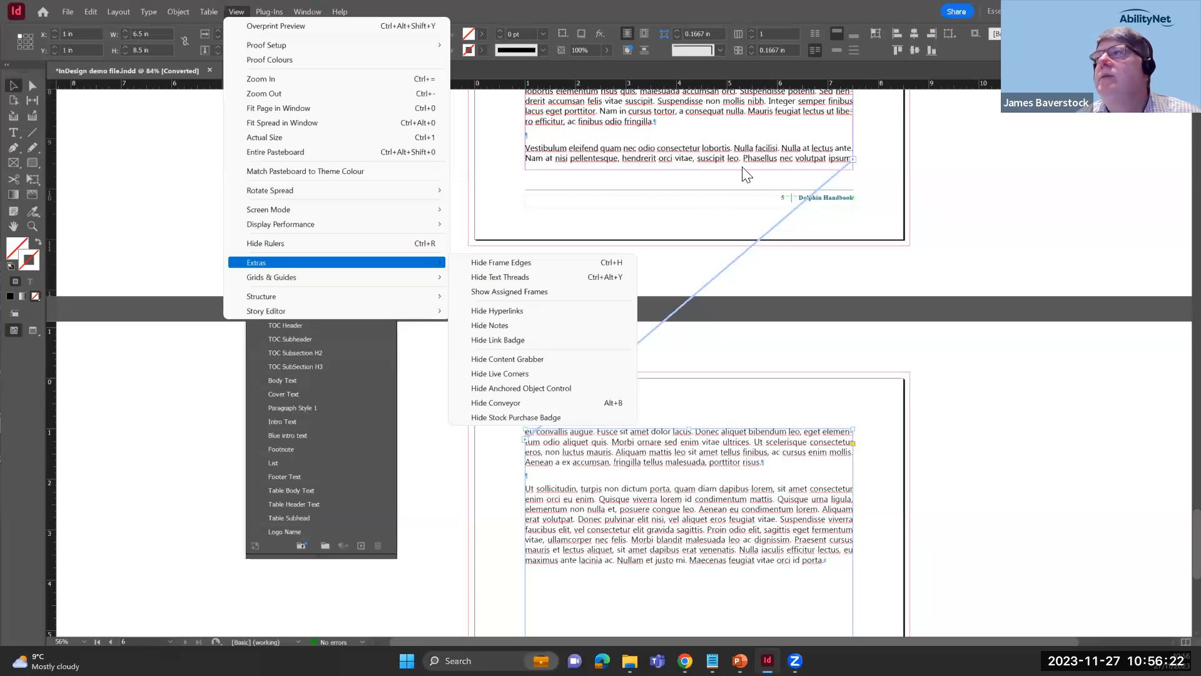
click(729, 133)
scroll(763, 382, up, 1)
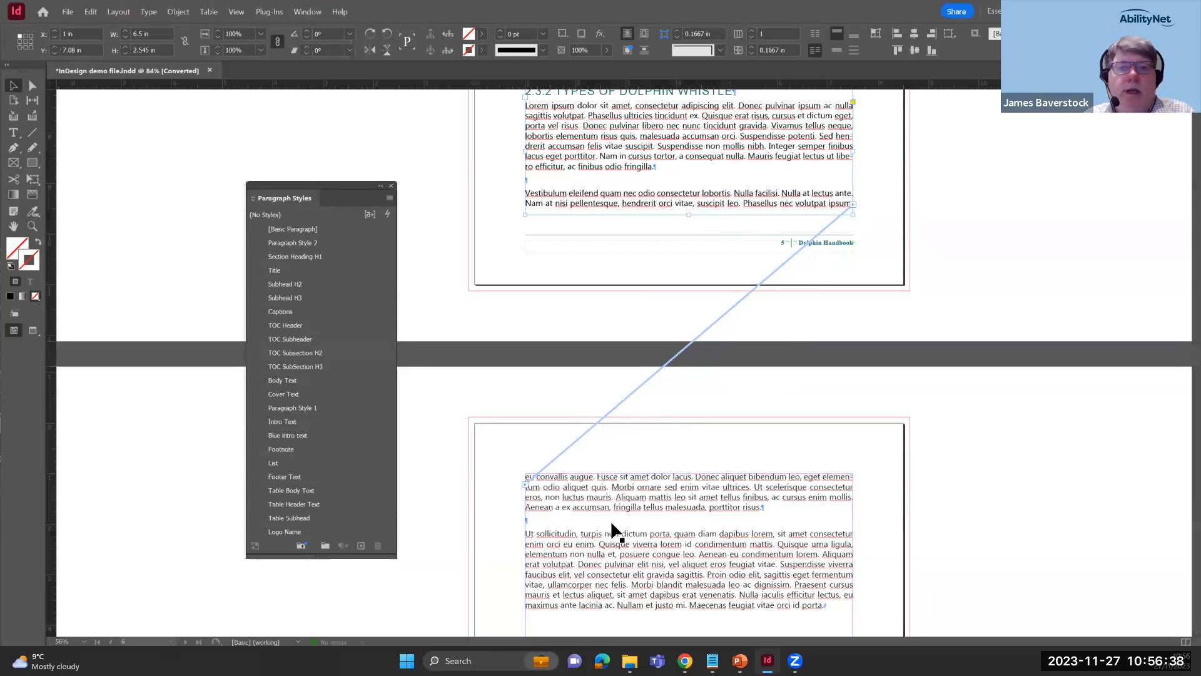
Switch to the PowerPoint slideshow, advance to the "Example: Lists" slide, and return to the InDesign handbook
key(alt+Tab)
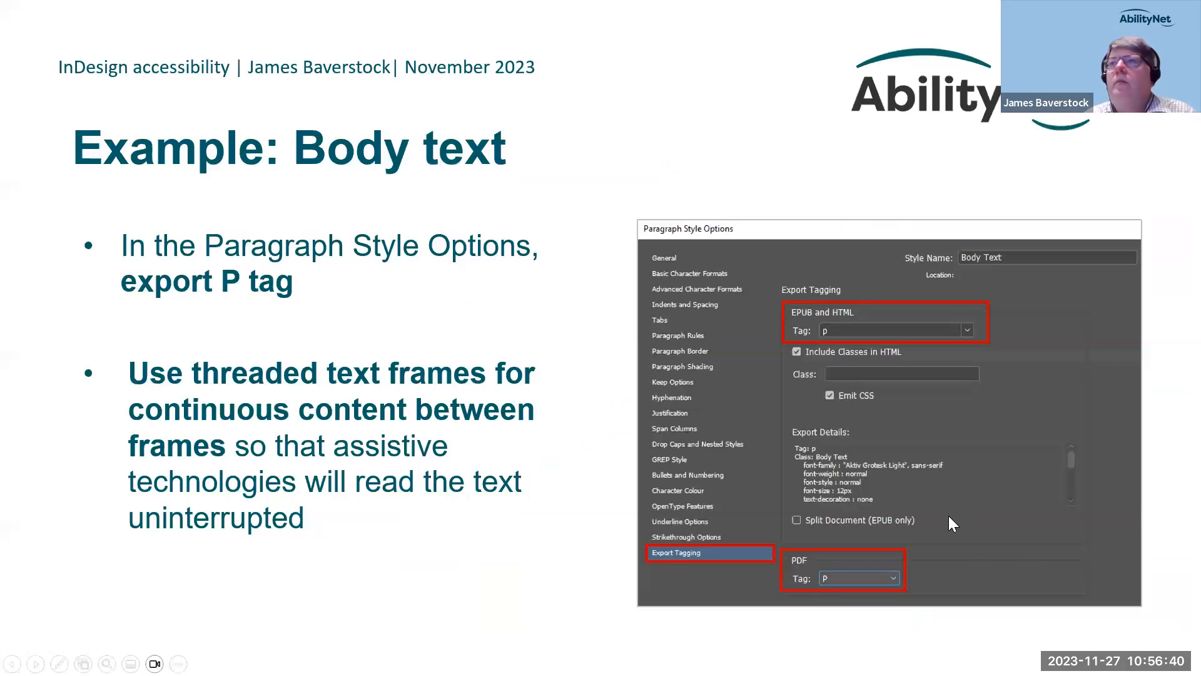
click(932, 521)
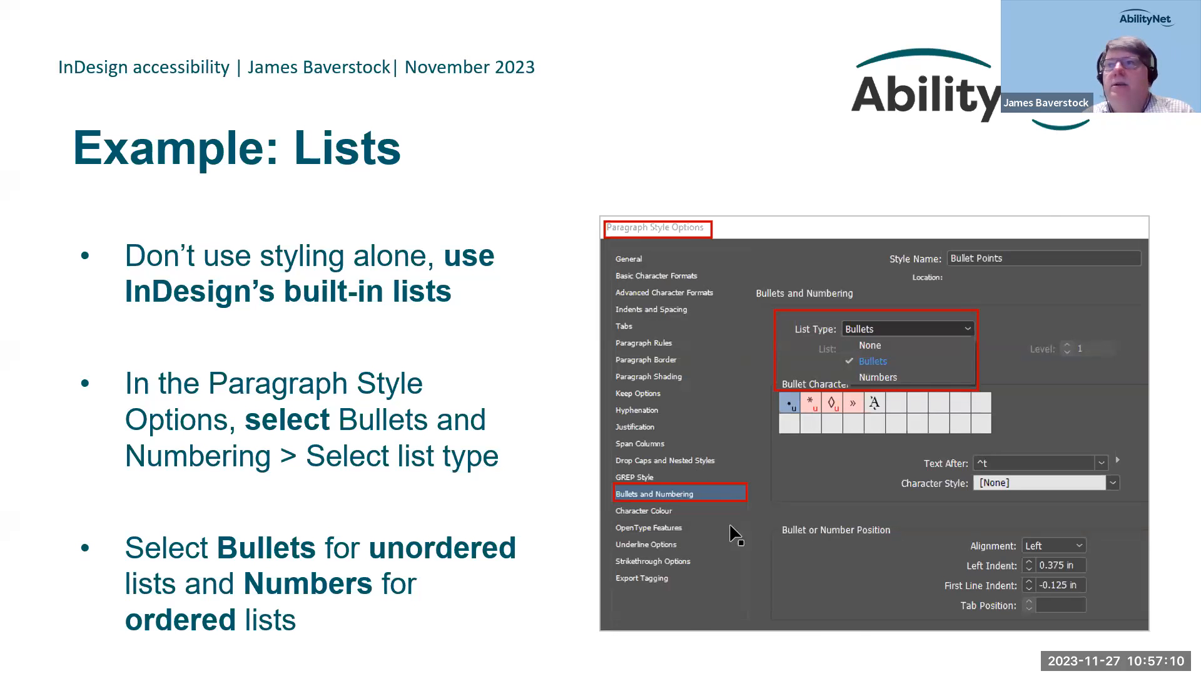
key(alt+Tab)
Place the text cursor in the bulleted dolphin list under "1.1 TYPES OF DOLPHIN ON DUTY" to check its paragraph style
scroll(666, 450, up, 15)
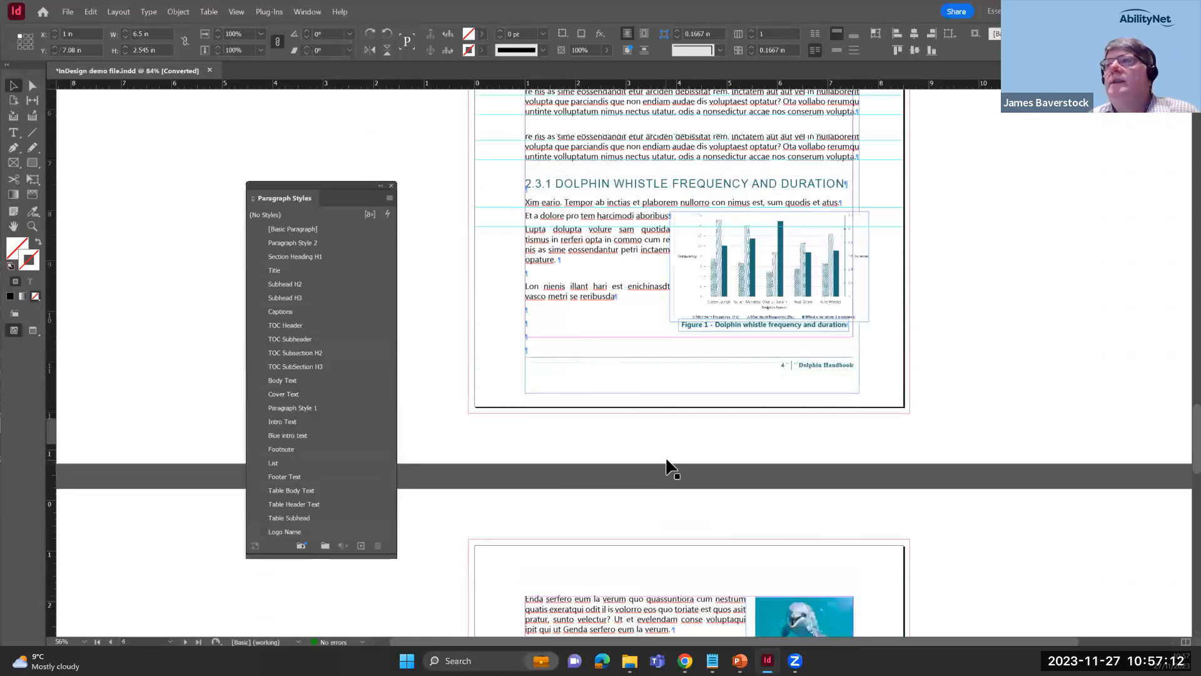
click(15, 133)
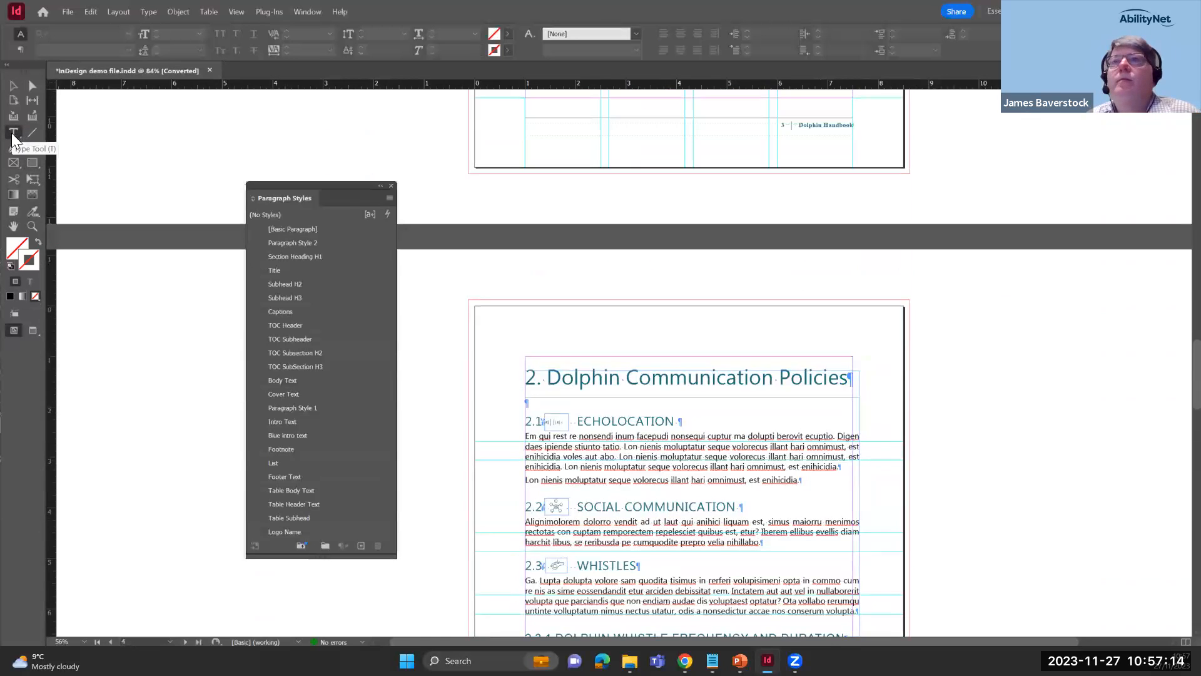
scroll(731, 442, up, 8)
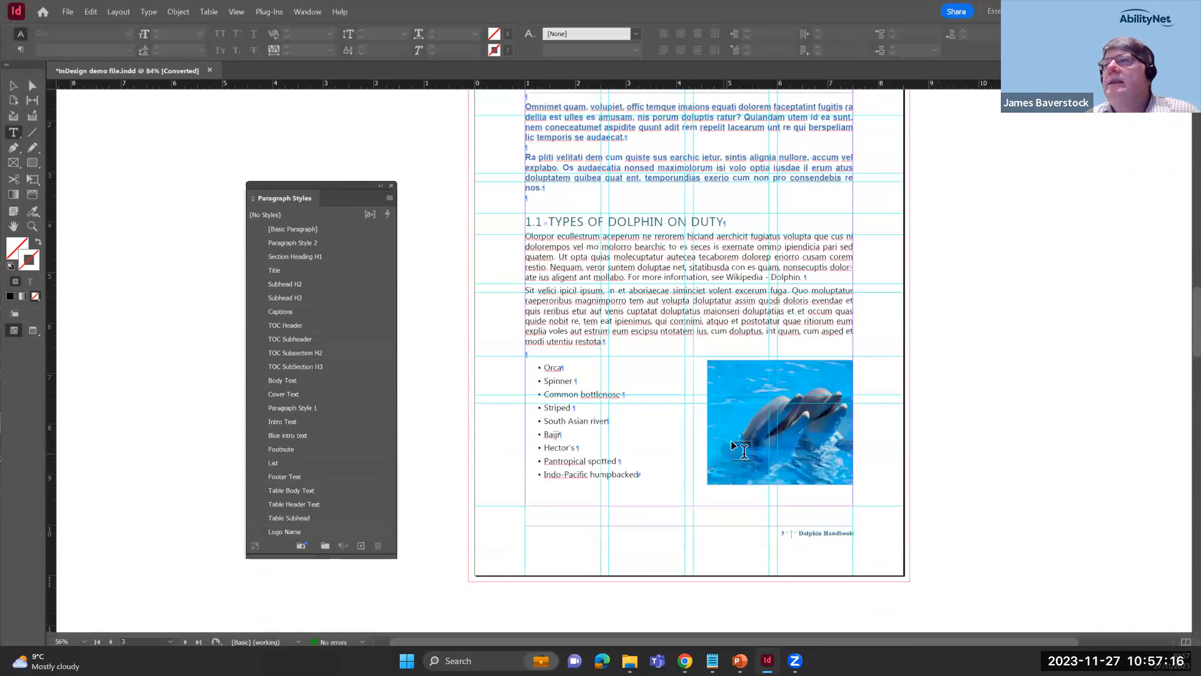
click(600, 393)
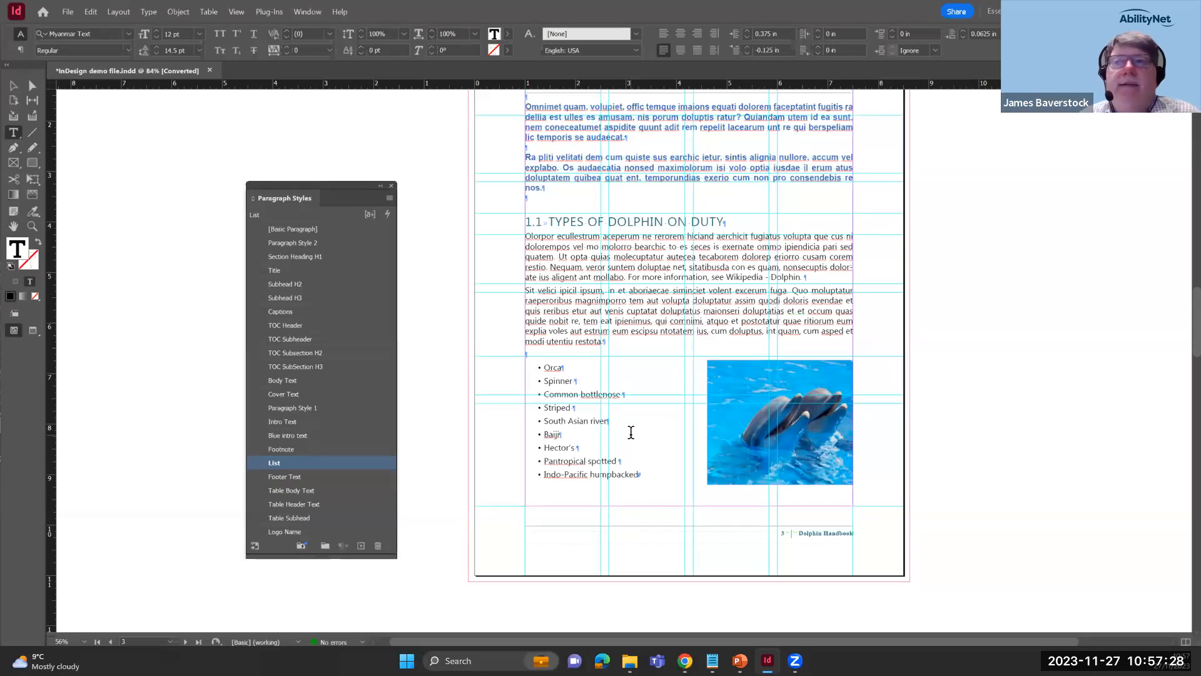
Add three paragraphs after the body text on page 6, reading "List item 1", "List item 2" and "List item 3"
scroll(631, 433, down, 10)
scroll(647, 444, down, 10)
scroll(648, 444, down, 5)
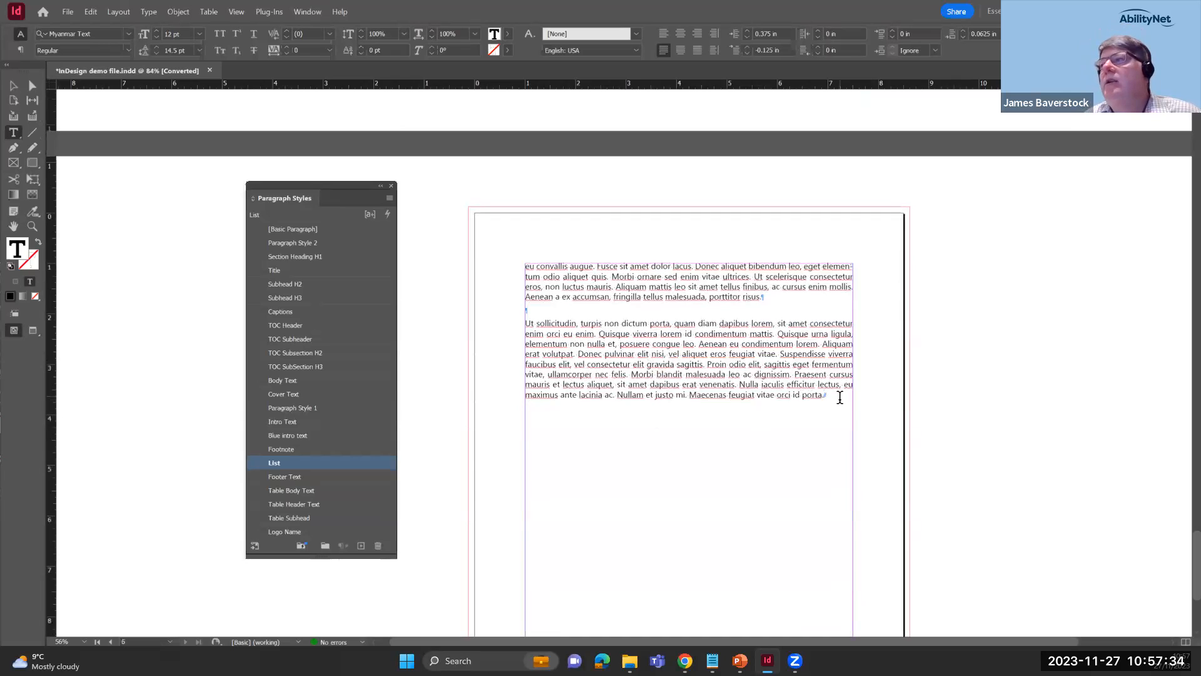
click(840, 398)
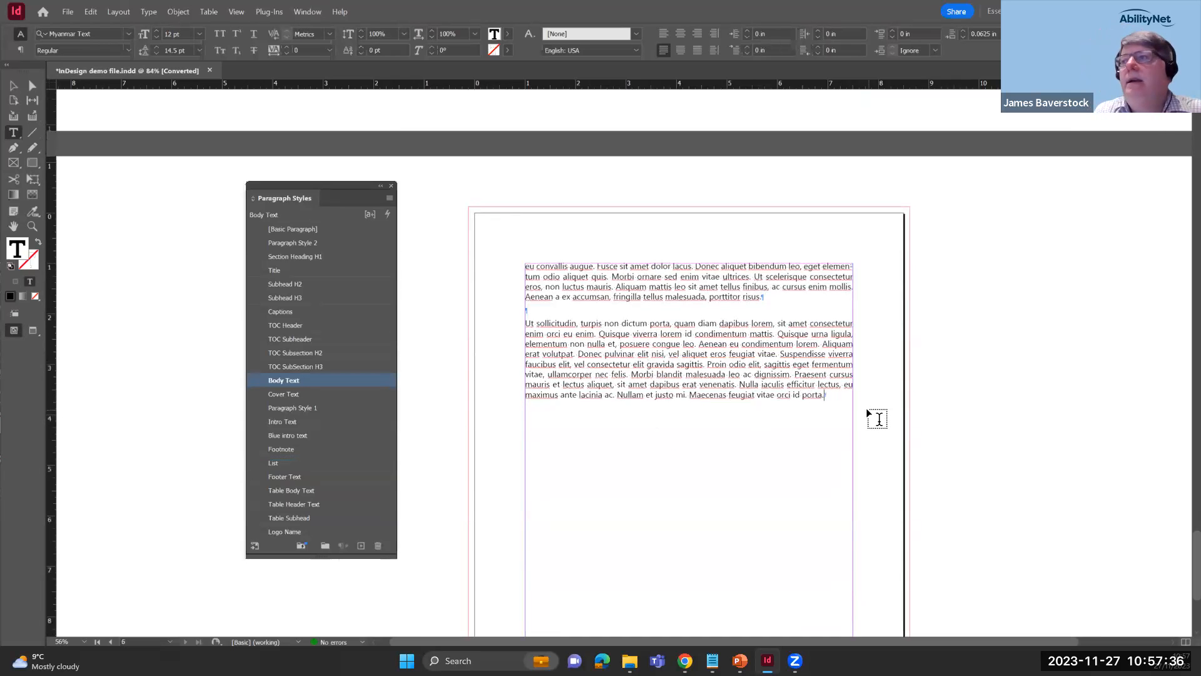
key(Return)
text(List item 1 )
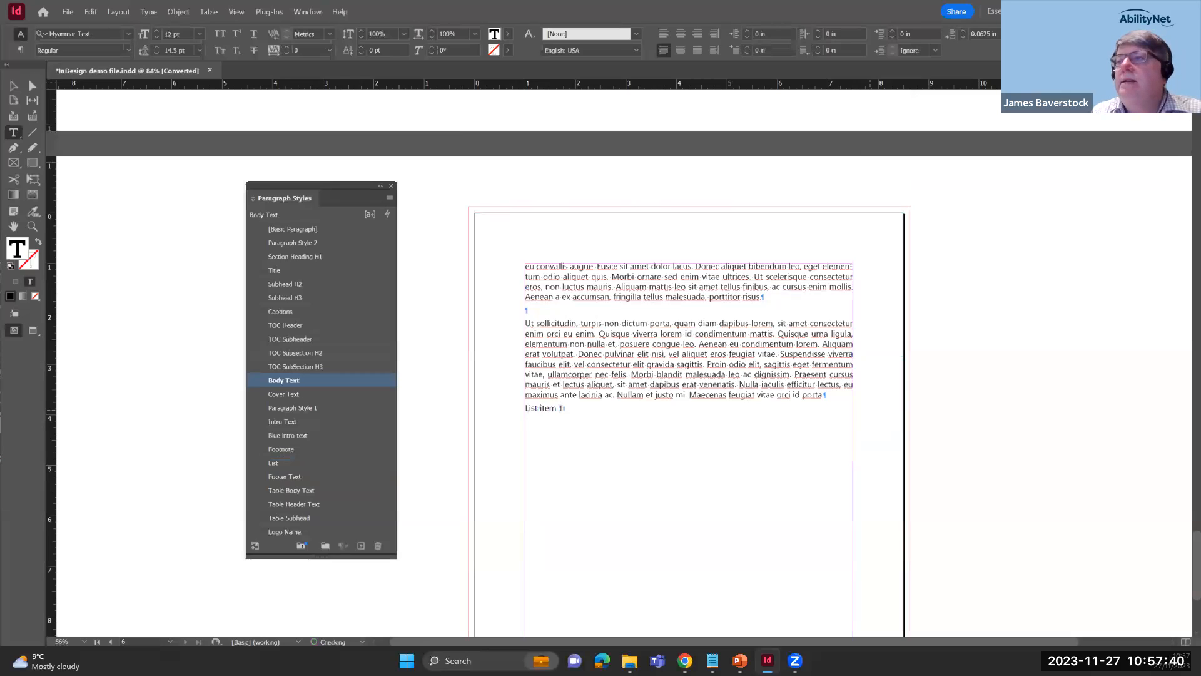
text(List item 2 )
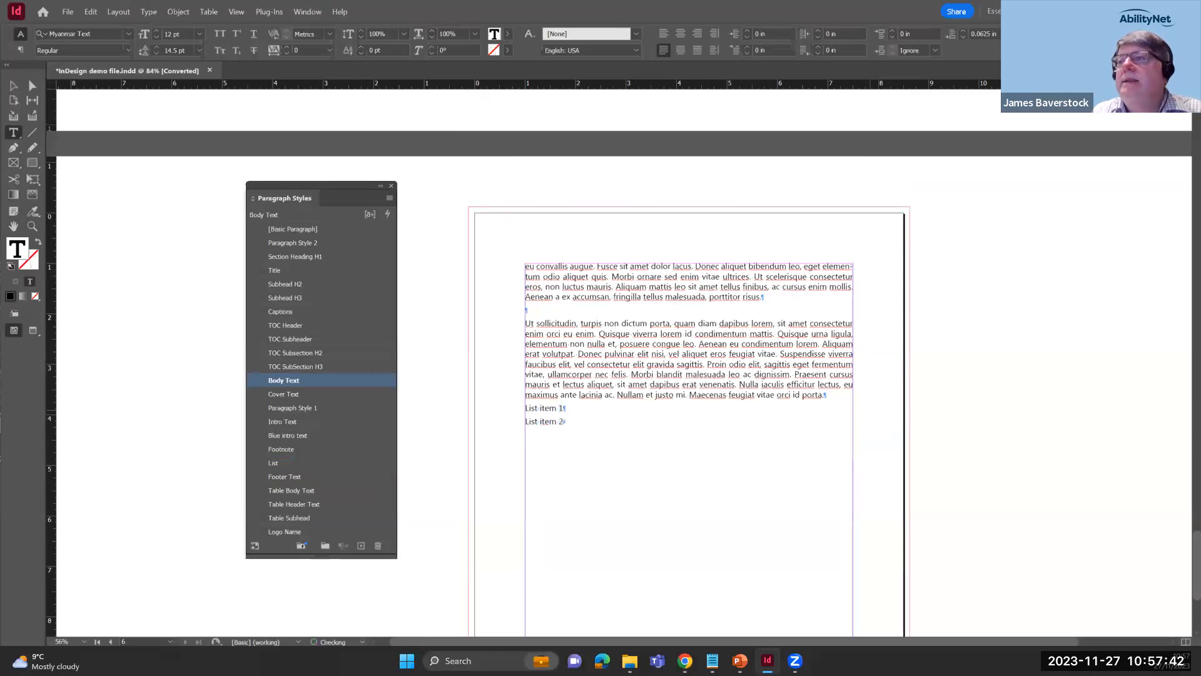
text(List item 3)
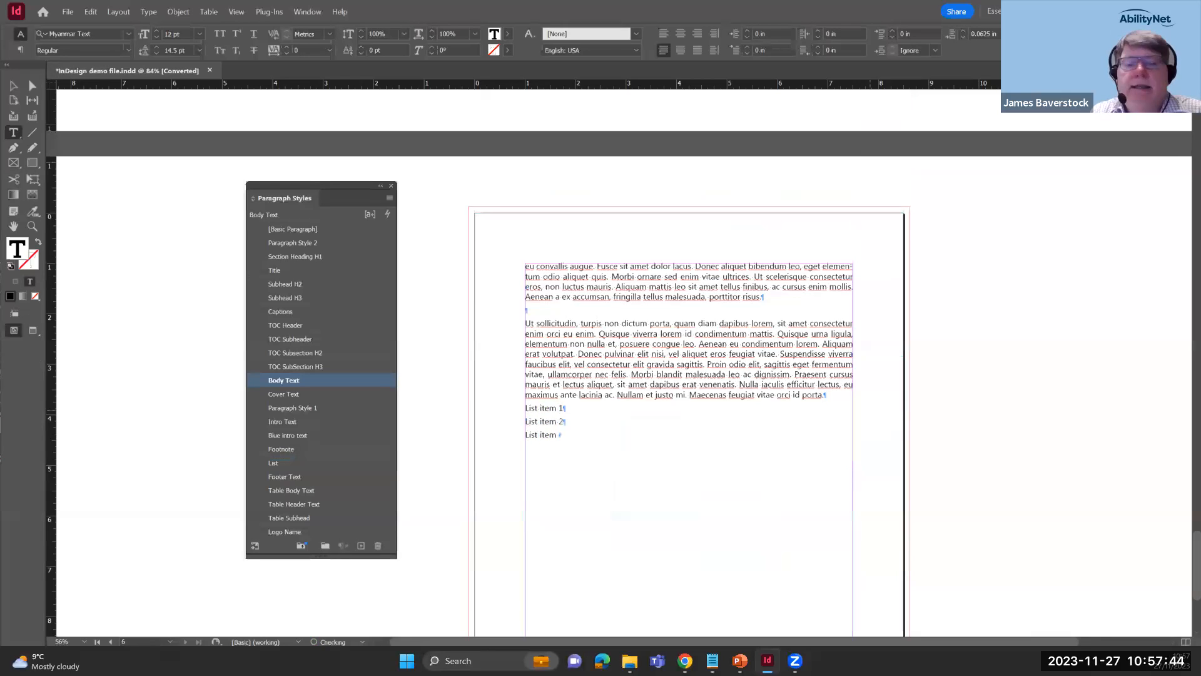
Format the three list item paragraphs on page 6 as a built-in bulleted list
drag(573, 436, 522, 408)
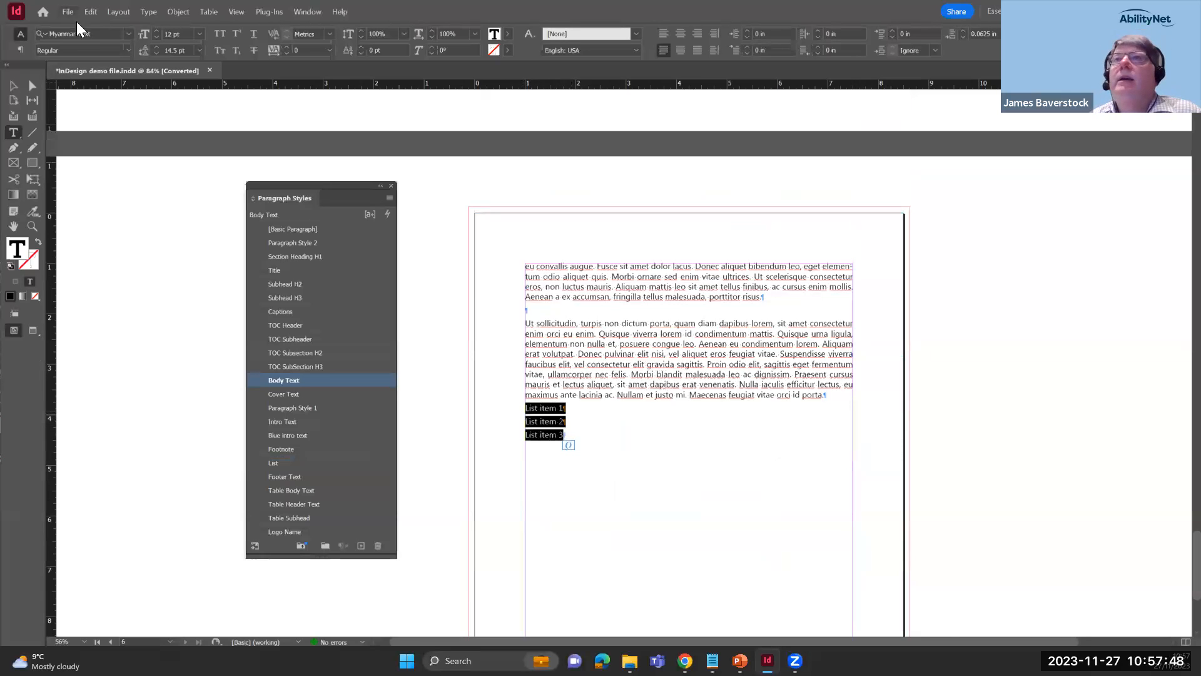
click(20, 50)
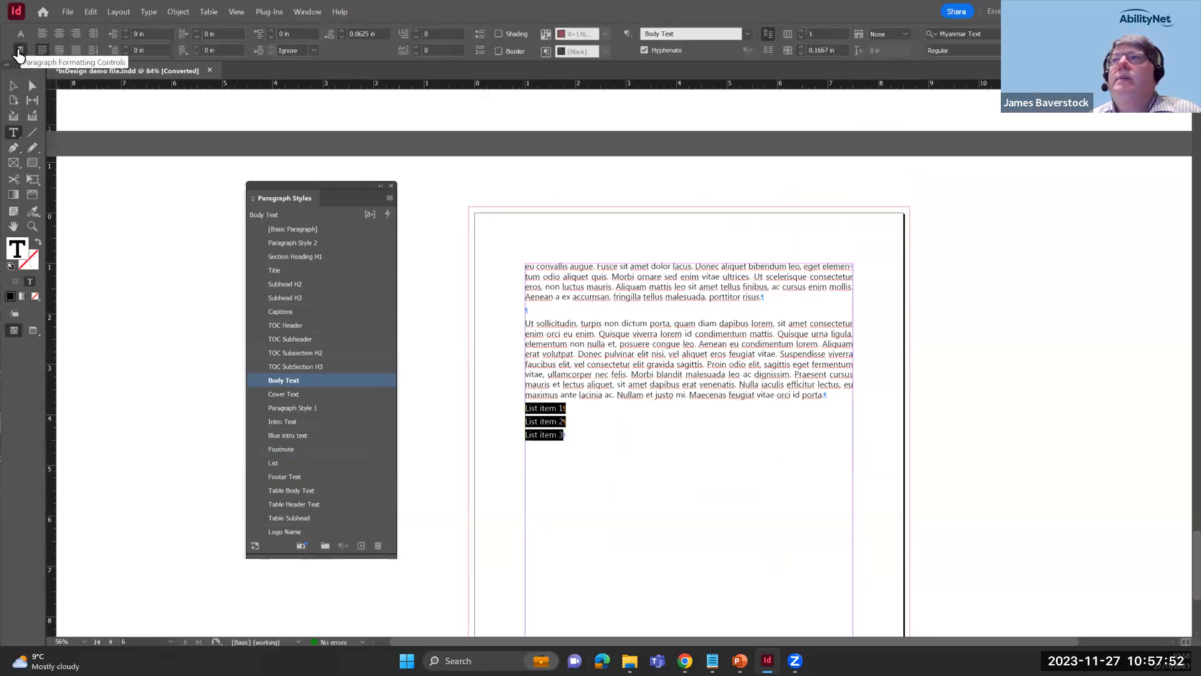
click(480, 35)
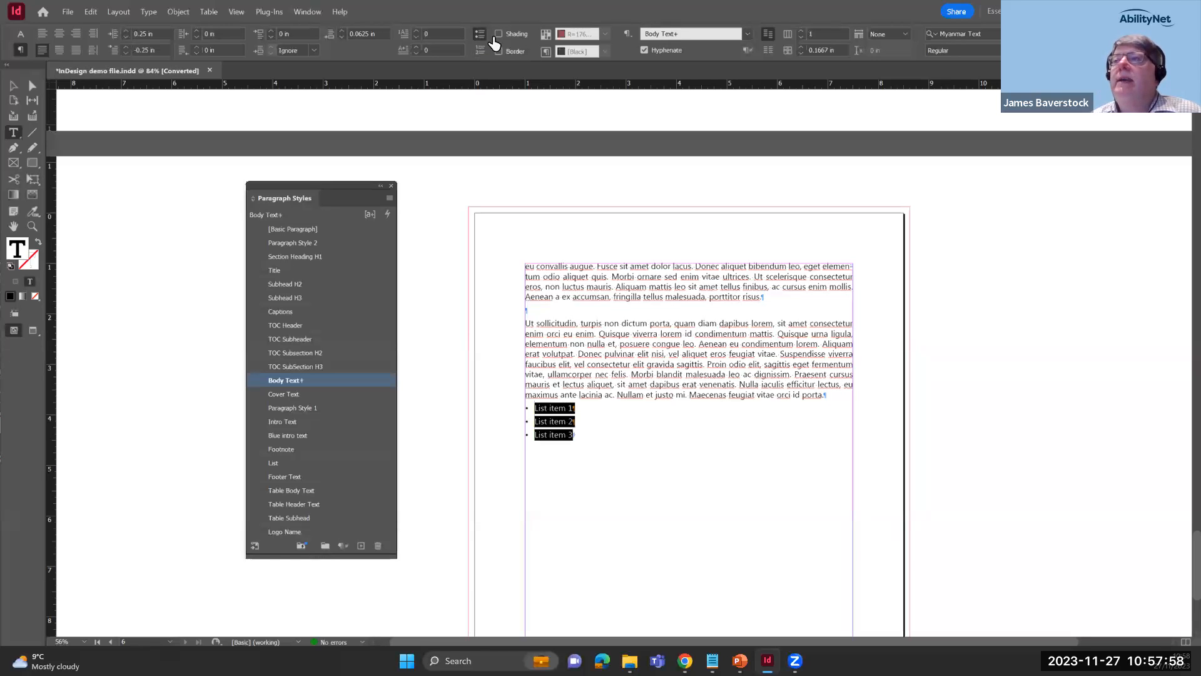
Create a paragraph style from the bulleted list items, name it "New list" and view its export tagging options
click(361, 546)
double_click(312, 393)
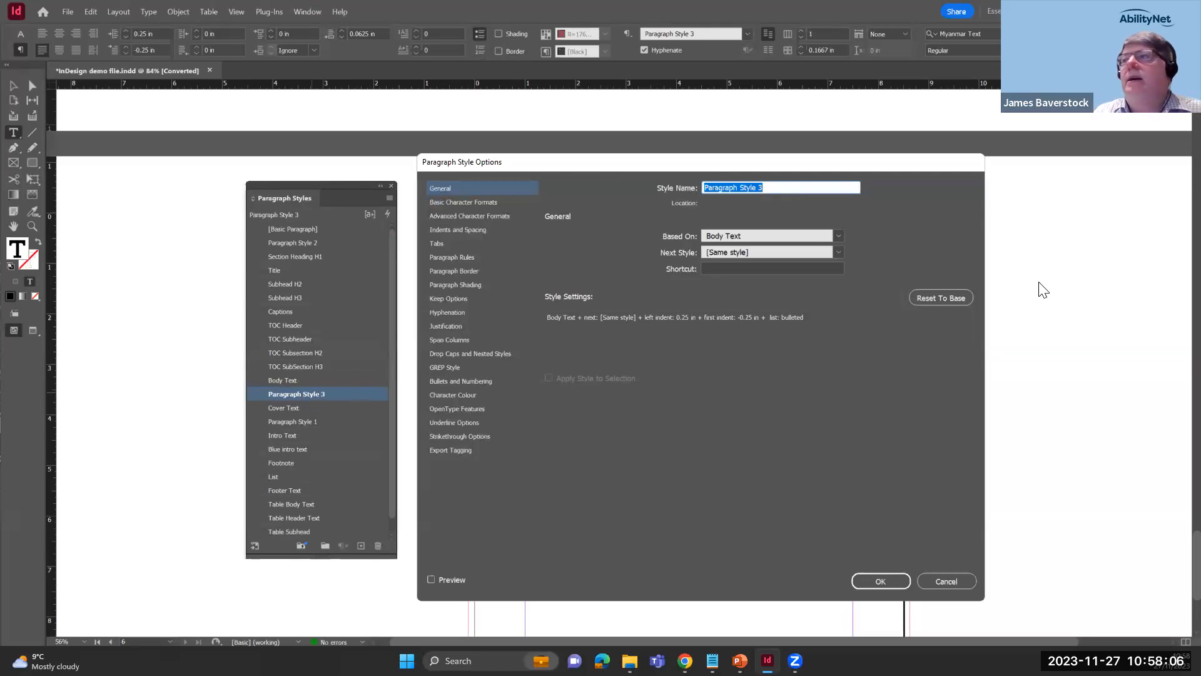
text(New list)
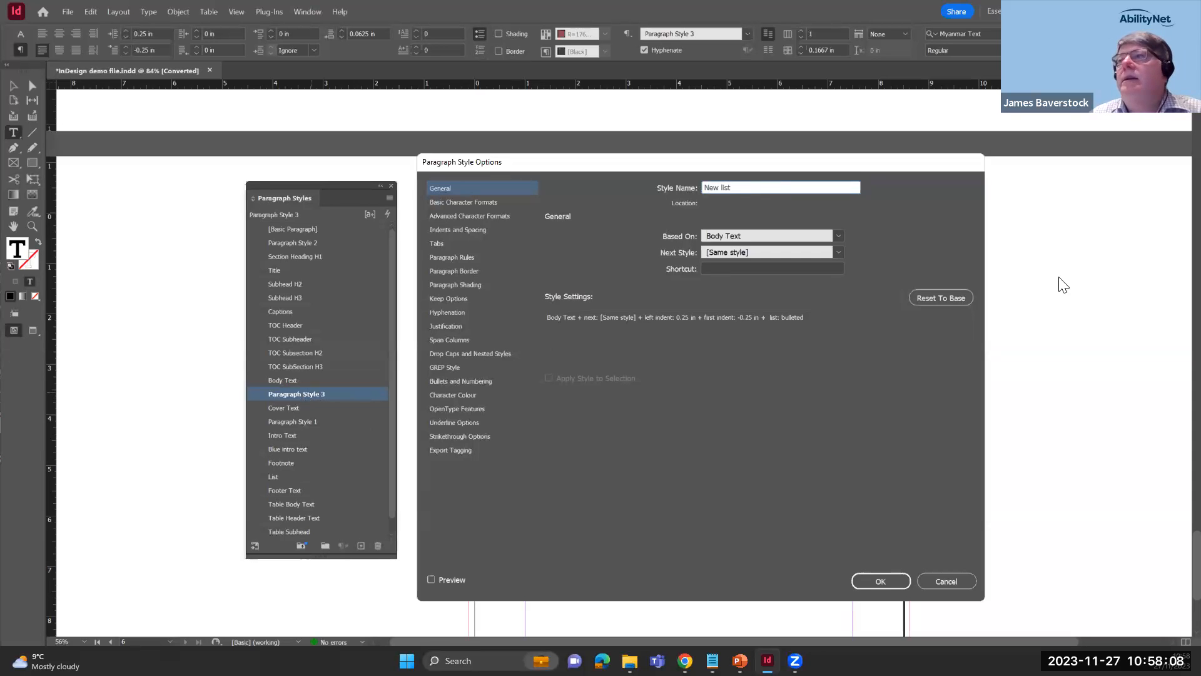
click(467, 449)
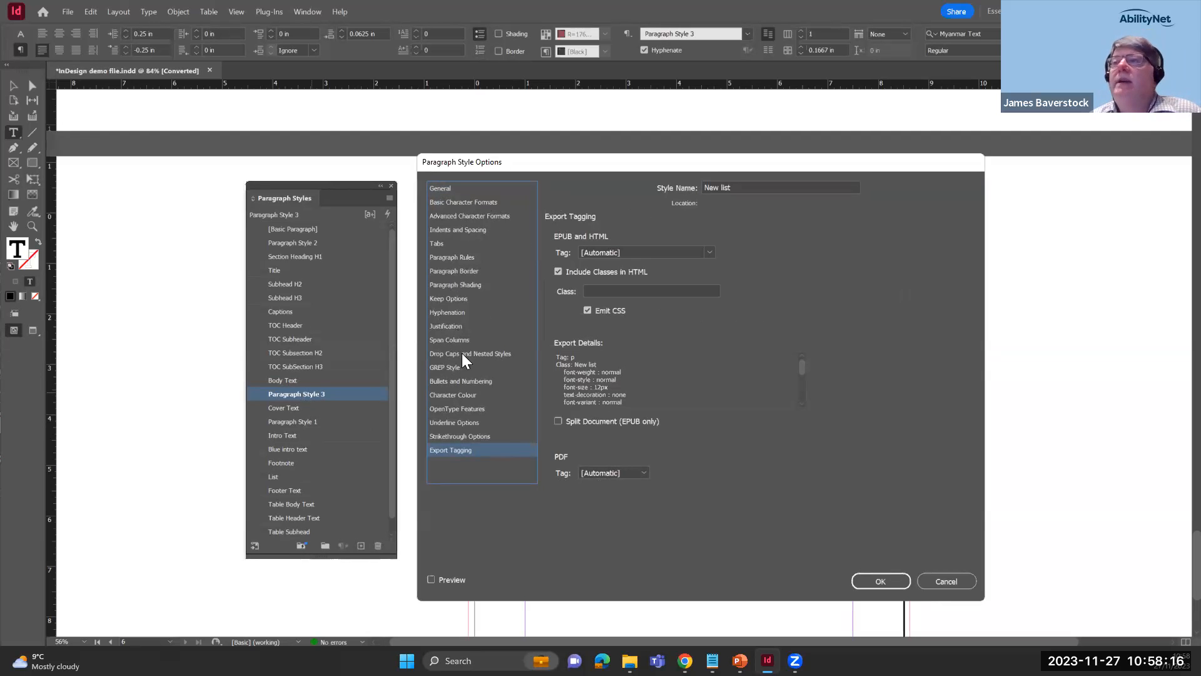
Set the New list style's bullet left indent to 0.35 in and first line indent to -0.15 in
click(455, 381)
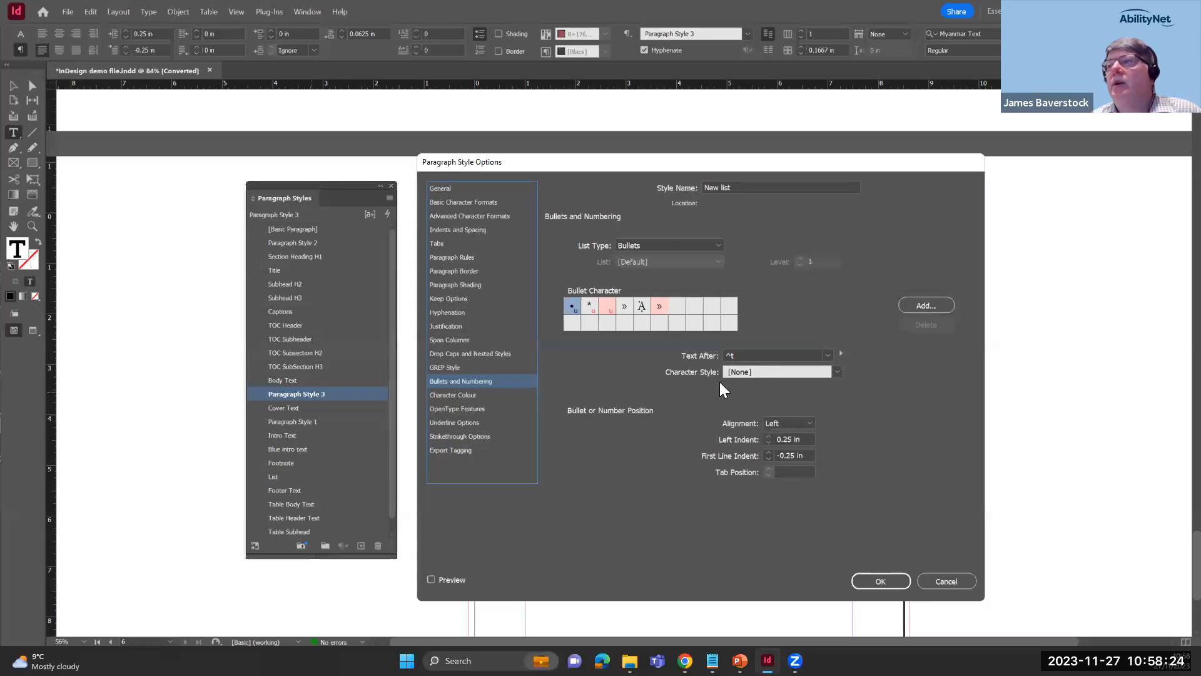
click(796, 438)
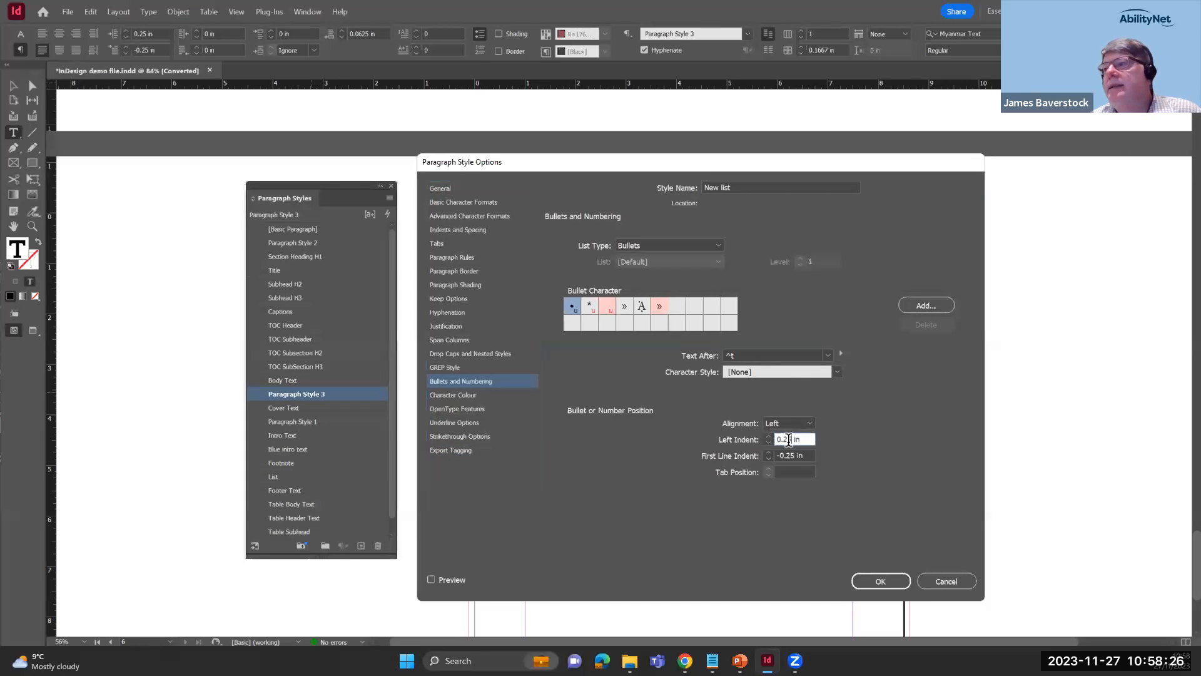
key(BackSpace)
text(3)
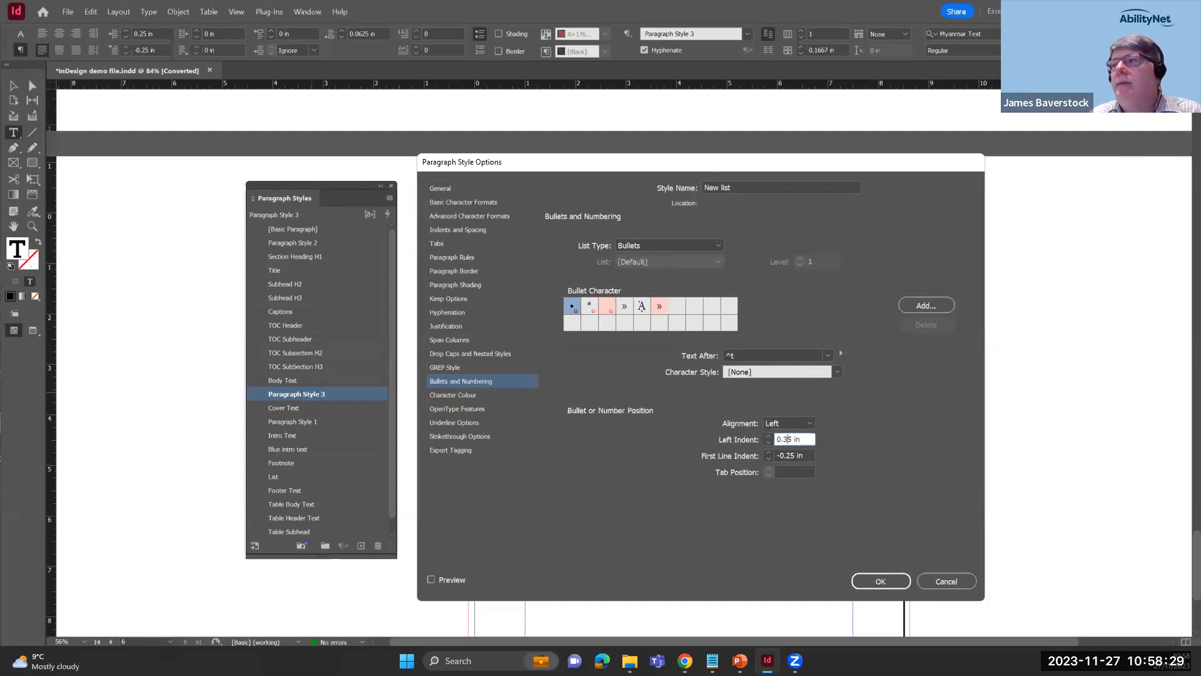
click(792, 456)
key(BackSpace)
text(1)
click(880, 581)
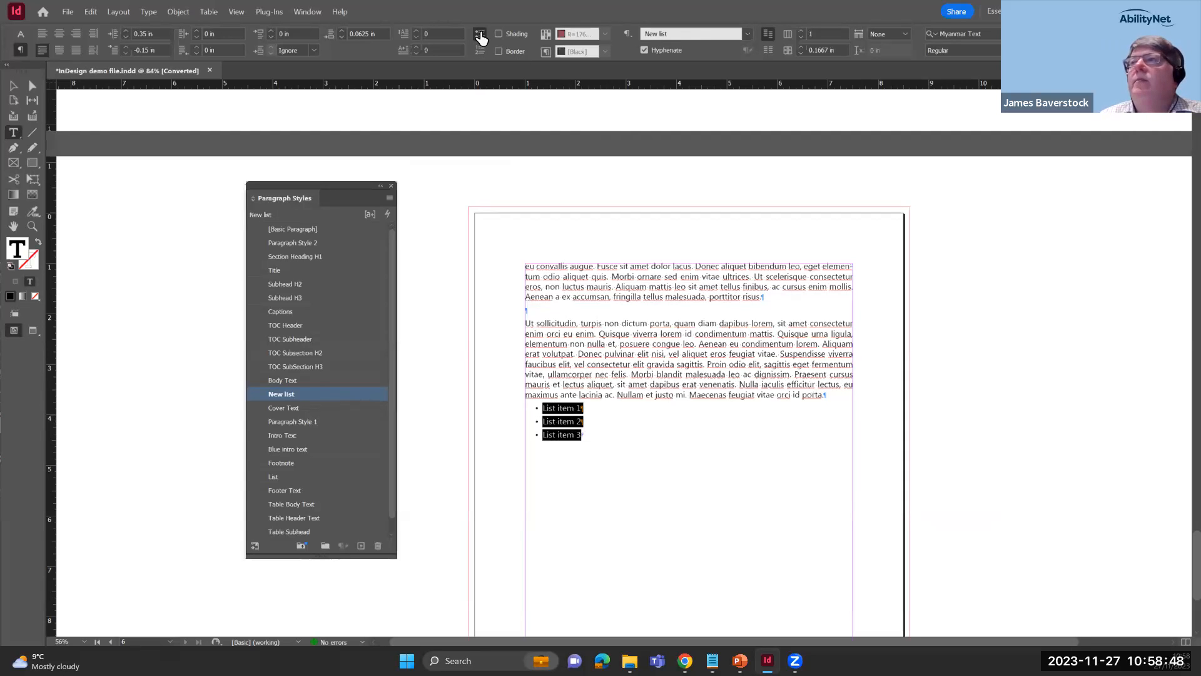
Reopen the New list style's options to check its EPUB, HTML and PDF export tags, leaving them as they are
right_click(326, 394)
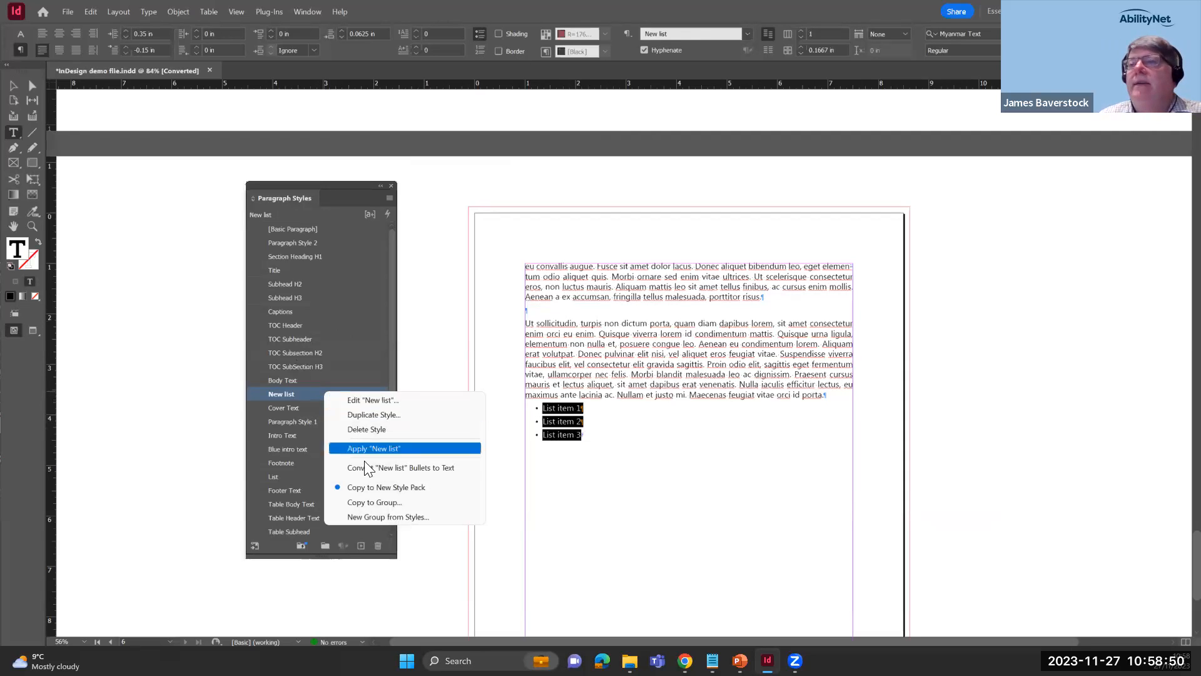
click(368, 399)
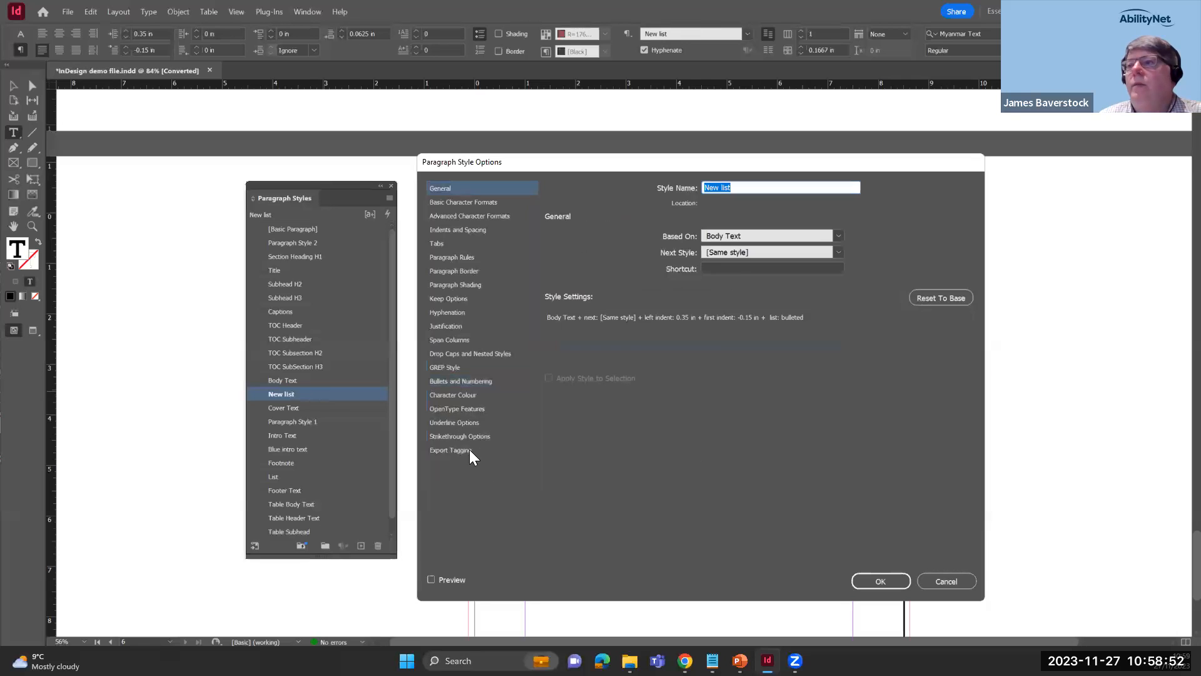
click(466, 452)
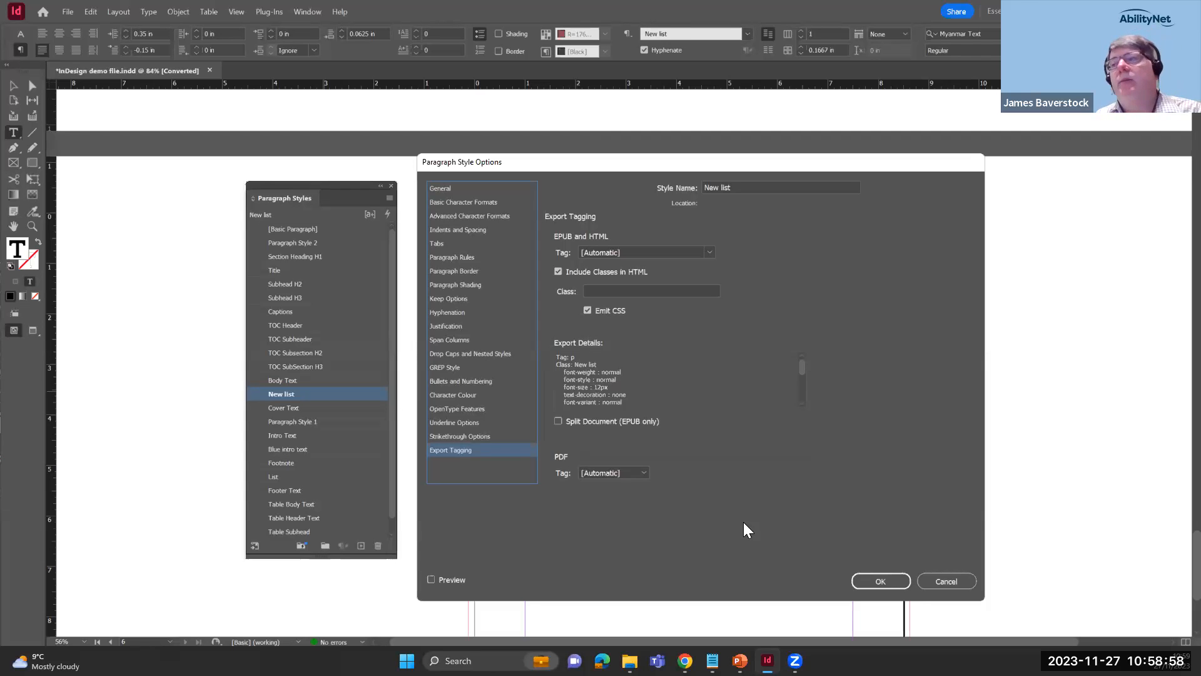
click(949, 580)
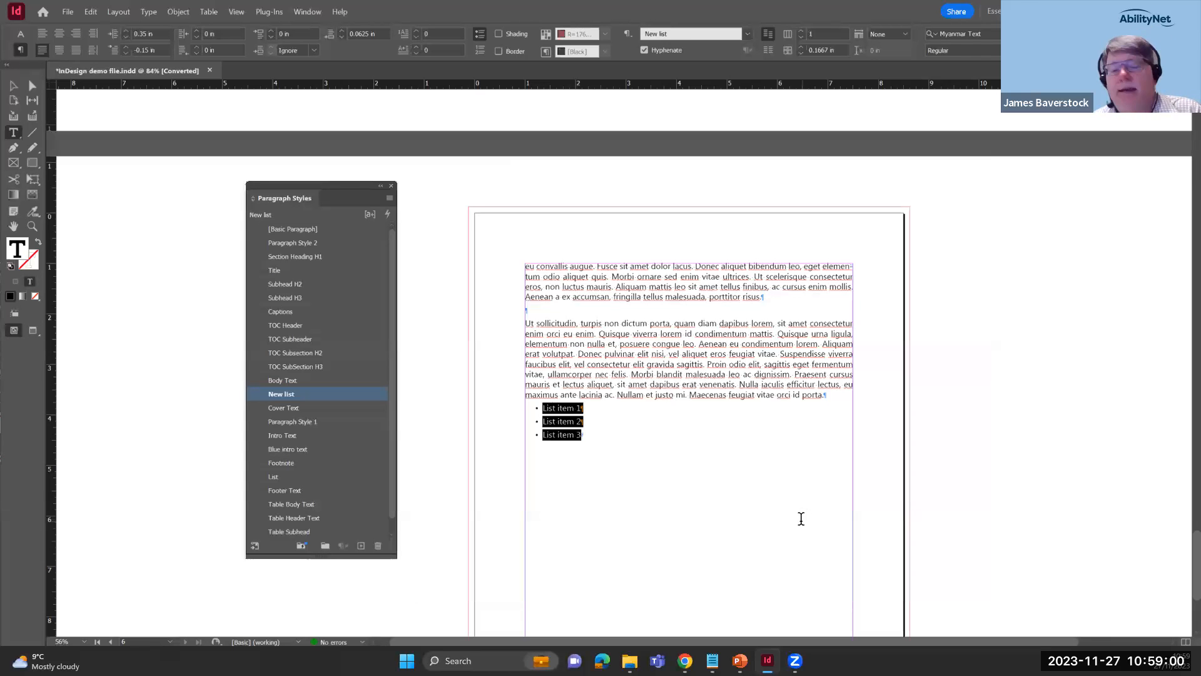
Return to the PowerPoint slideshow and advance to the "Example: Informative images continued" slide
key(alt+Tab)
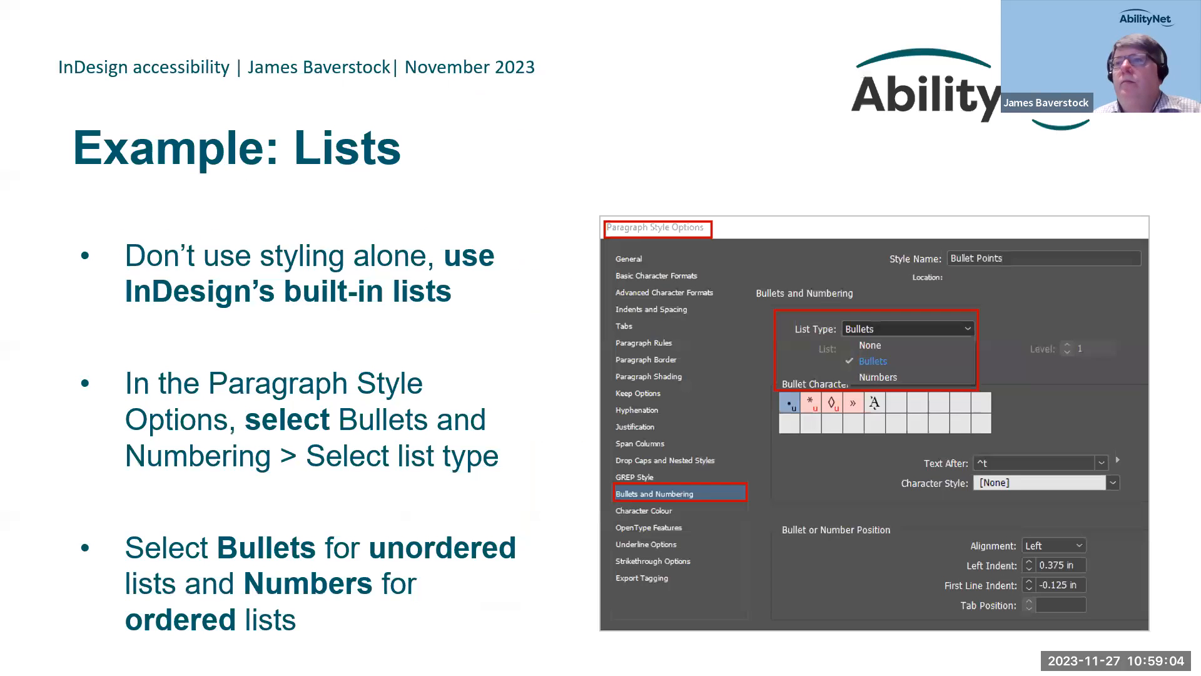
key(Right)
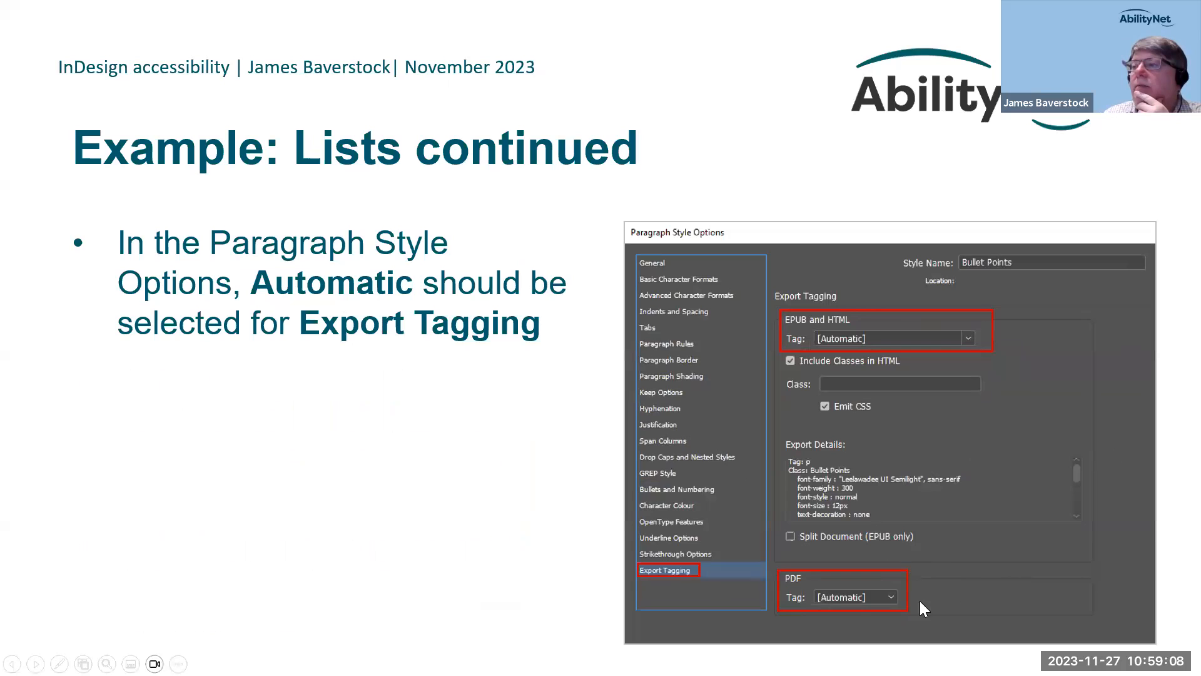
key(Right)
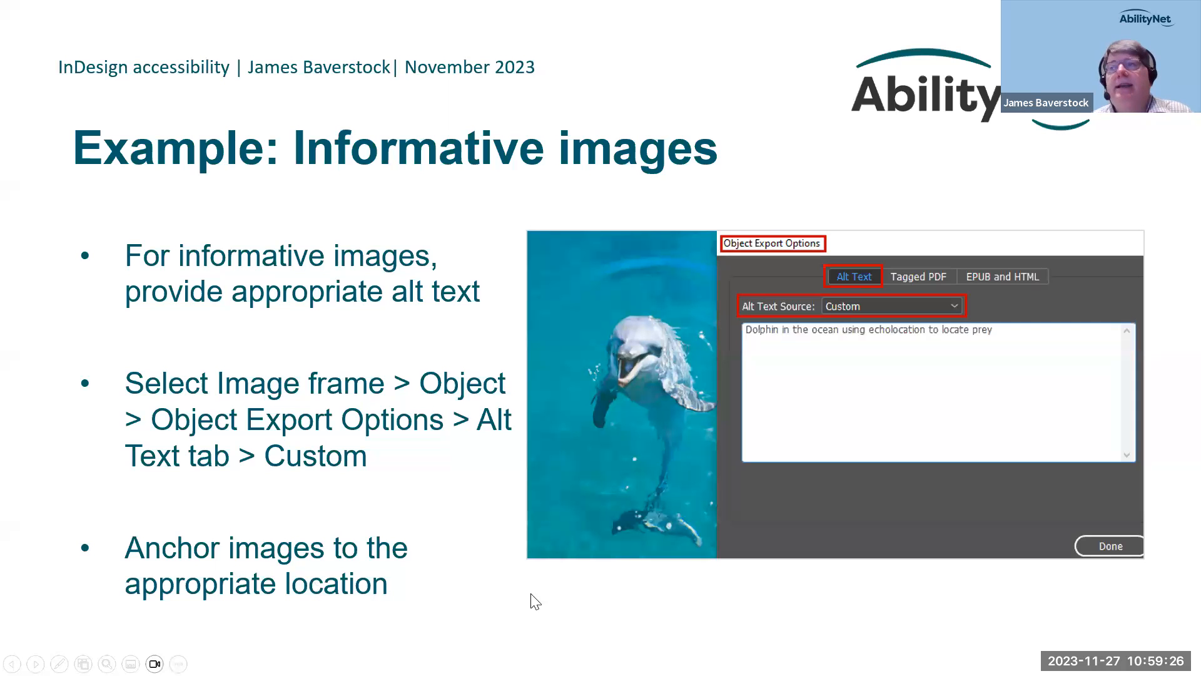
click(695, 610)
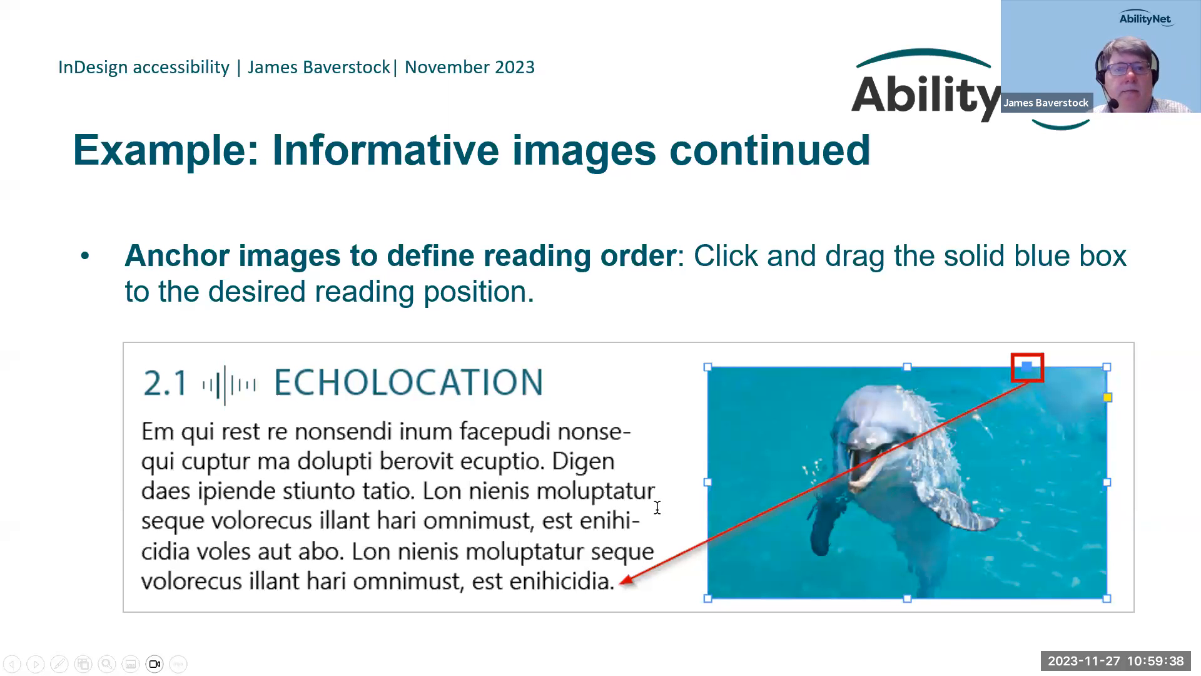
Switch to InDesign and open the object export options of the dolphin image above Table 1 to view its alt text
key(alt+Tab)
scroll(799, 436, up, 14)
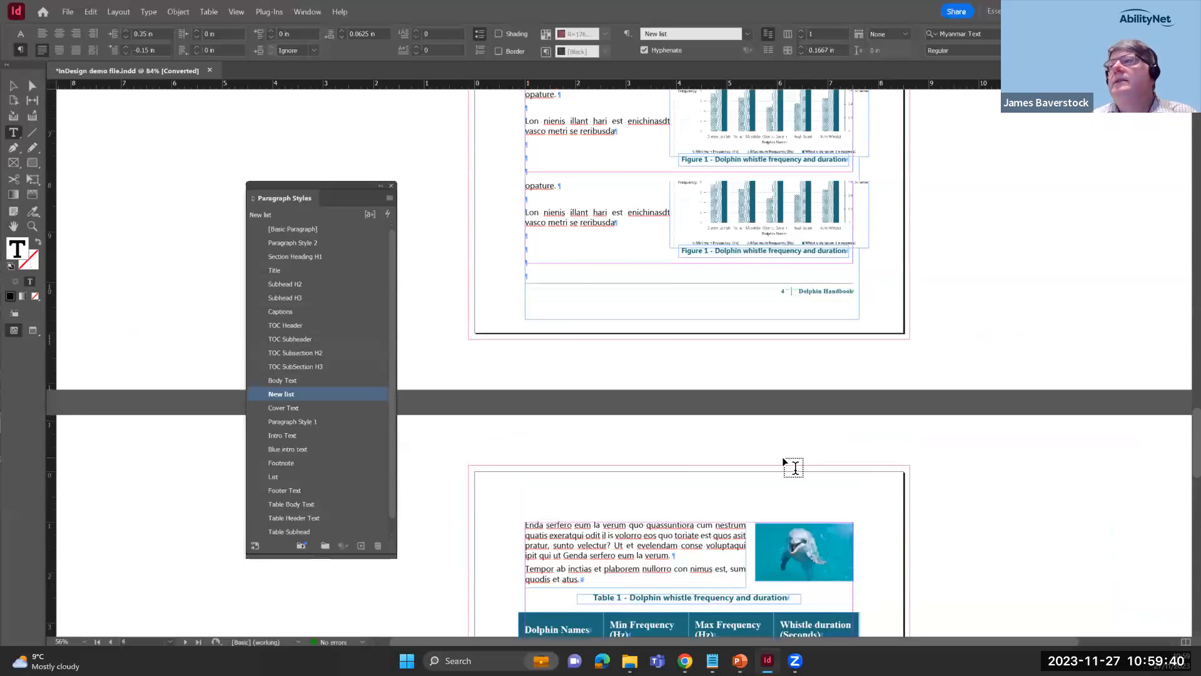
scroll(782, 457, down, 4)
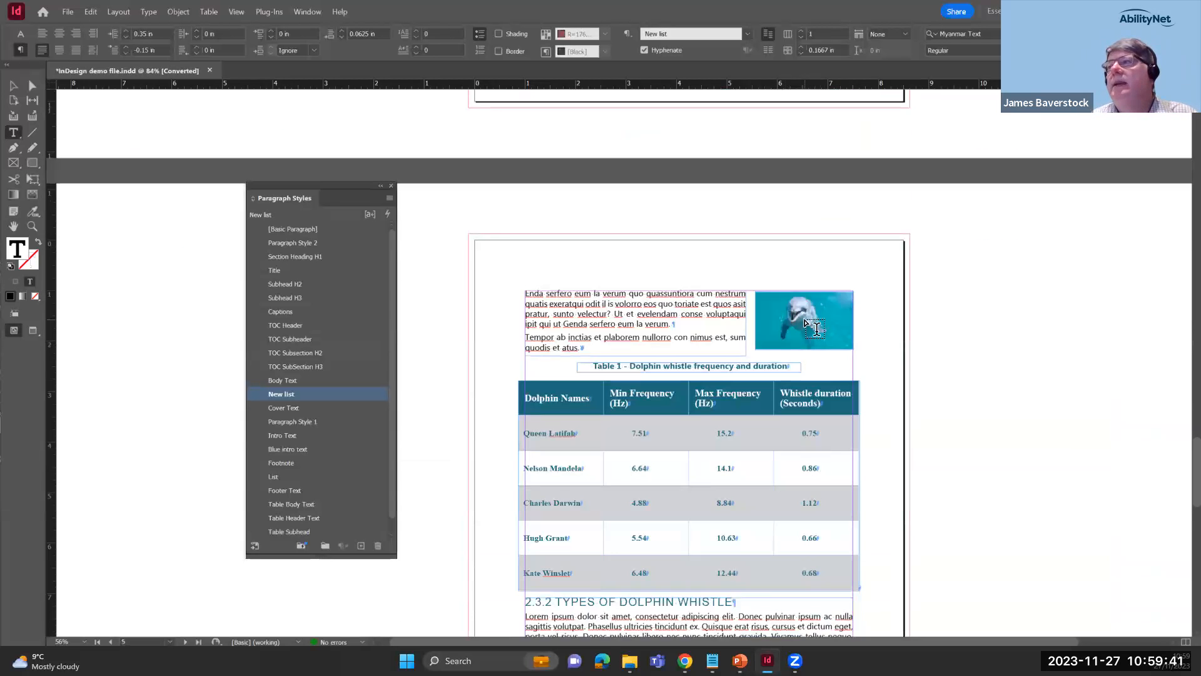
click(13, 89)
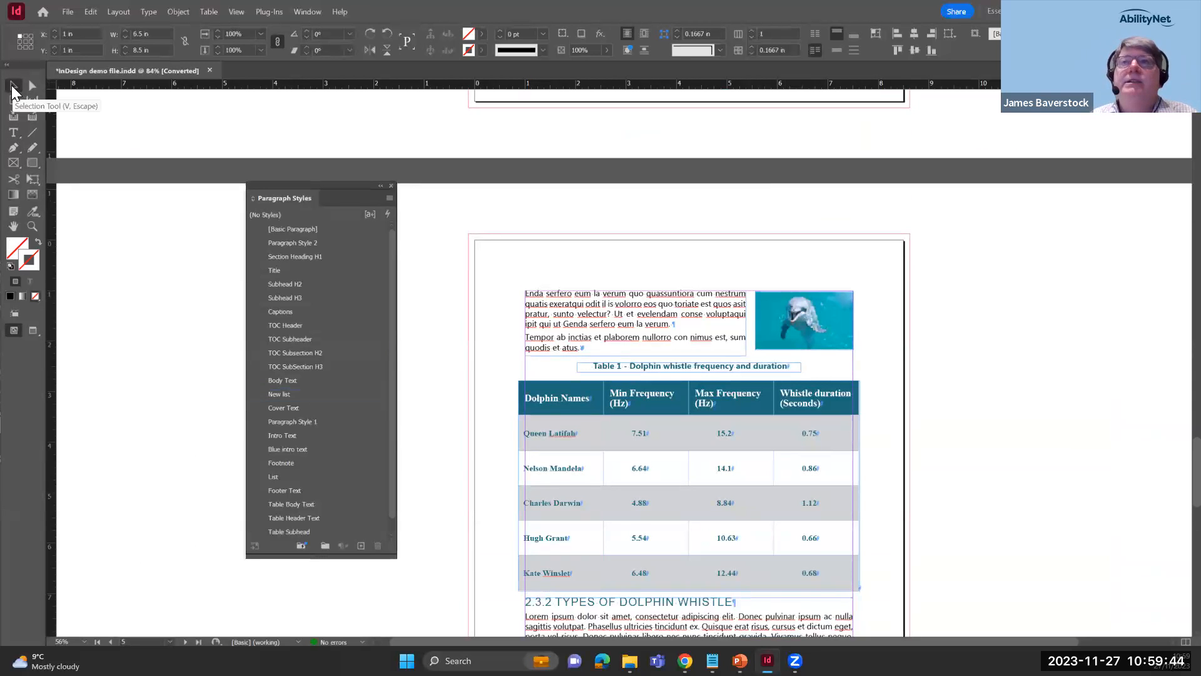
click(824, 290)
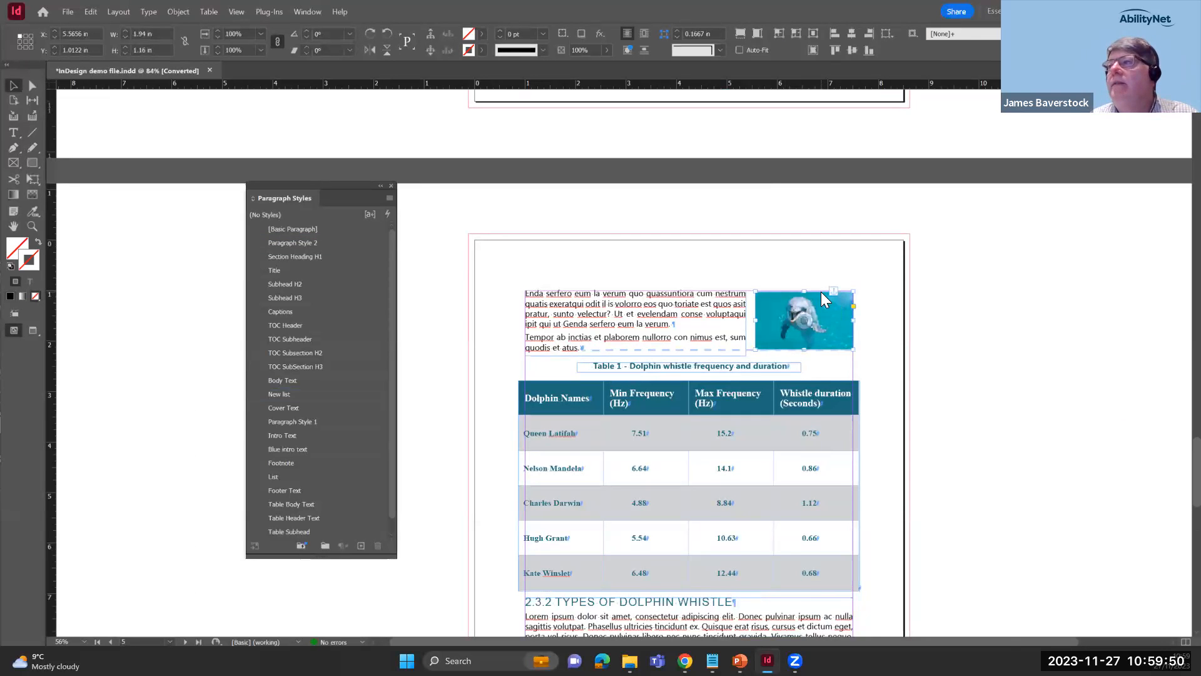
right_click(822, 291)
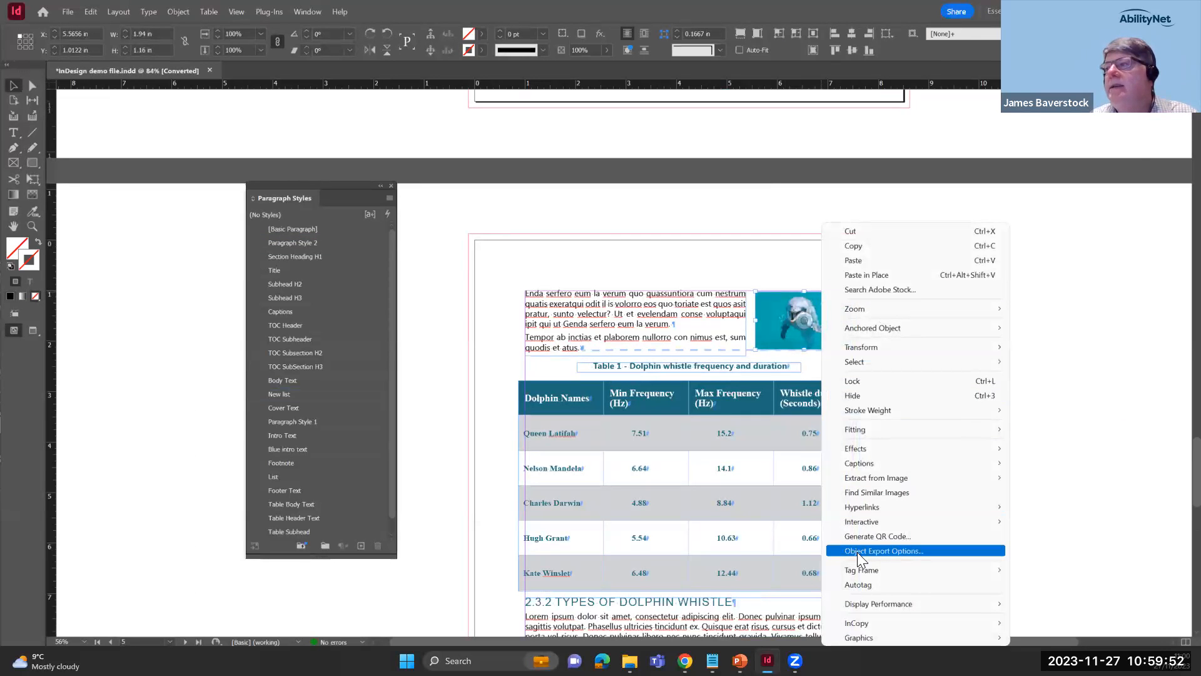
click(947, 552)
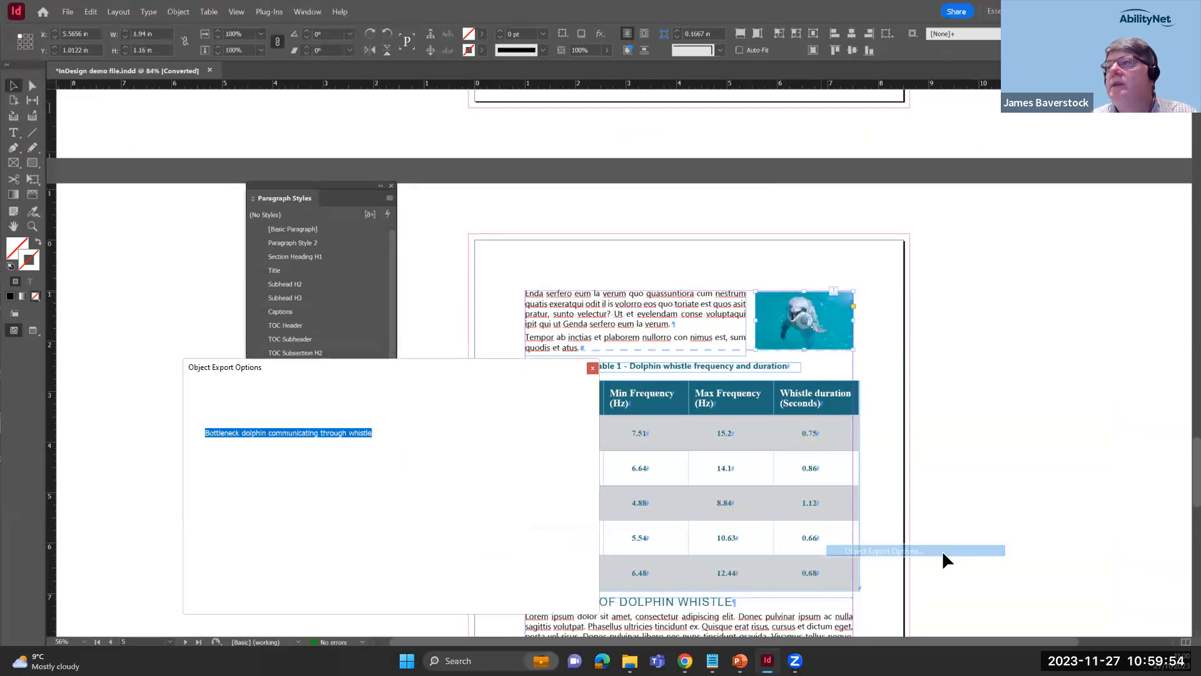
drag(451, 368, 510, 310)
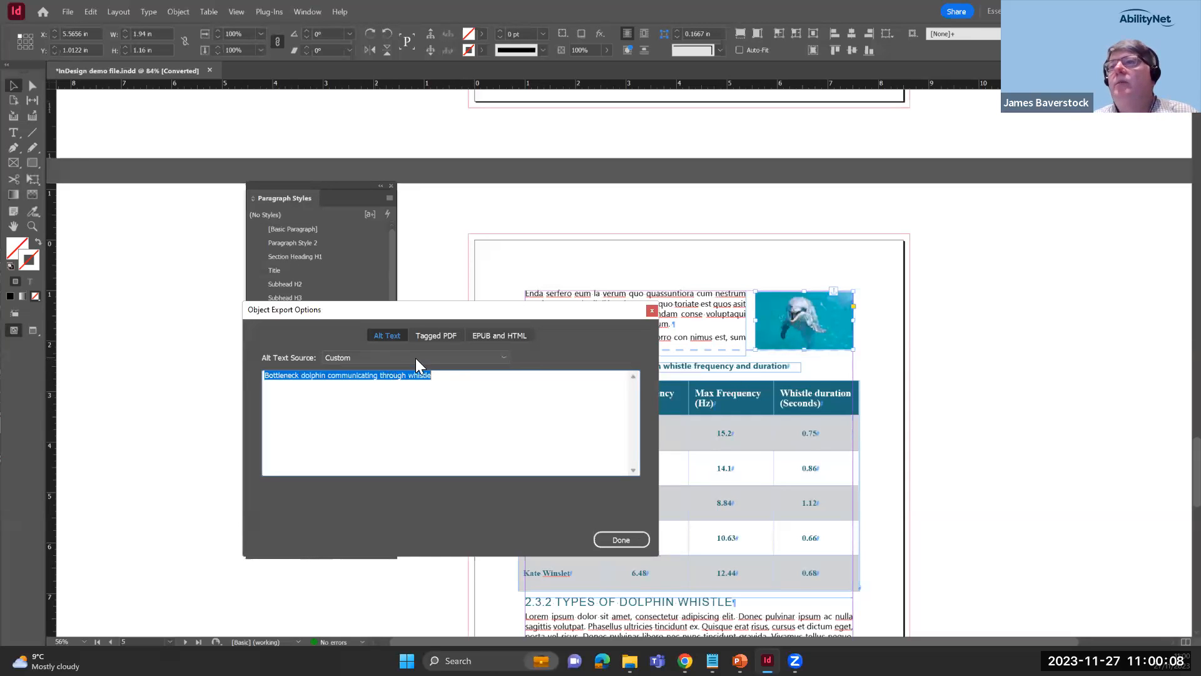
Review the available alt text sources and the image's custom alt text, leaving both as they are
click(504, 354)
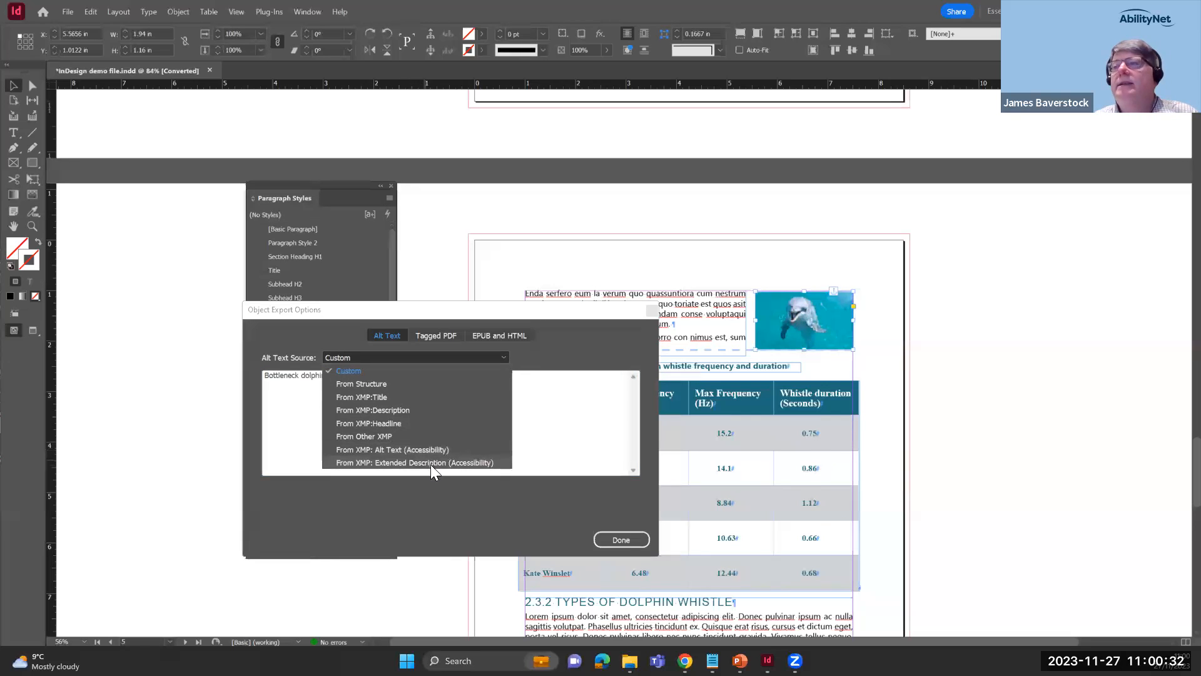
click(574, 408)
click(318, 375)
drag(267, 375, 446, 371)
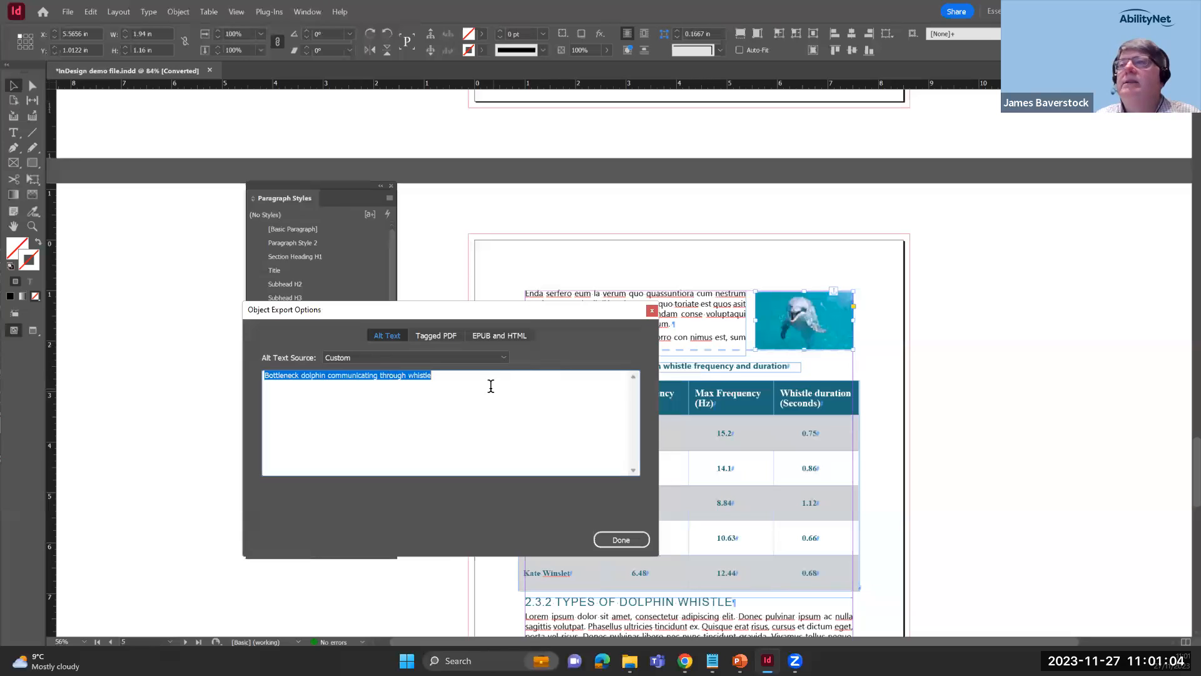
click(652, 311)
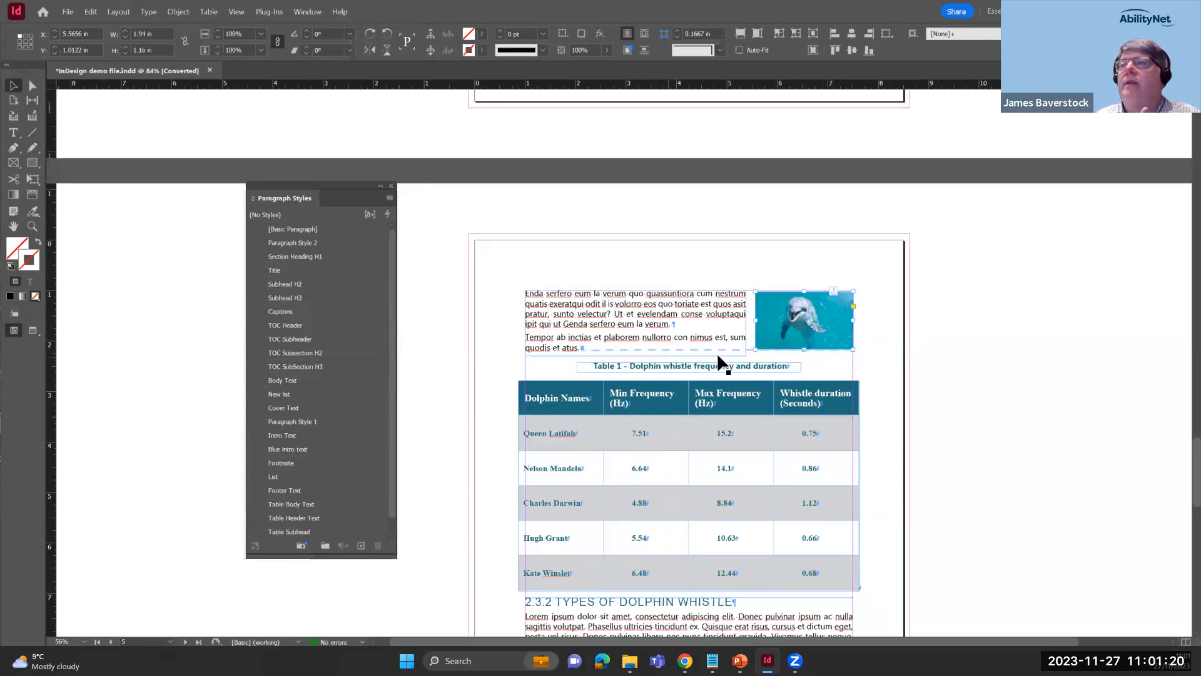
Check the anchored object commands for the dolphin image above Table 1
right_click(833, 291)
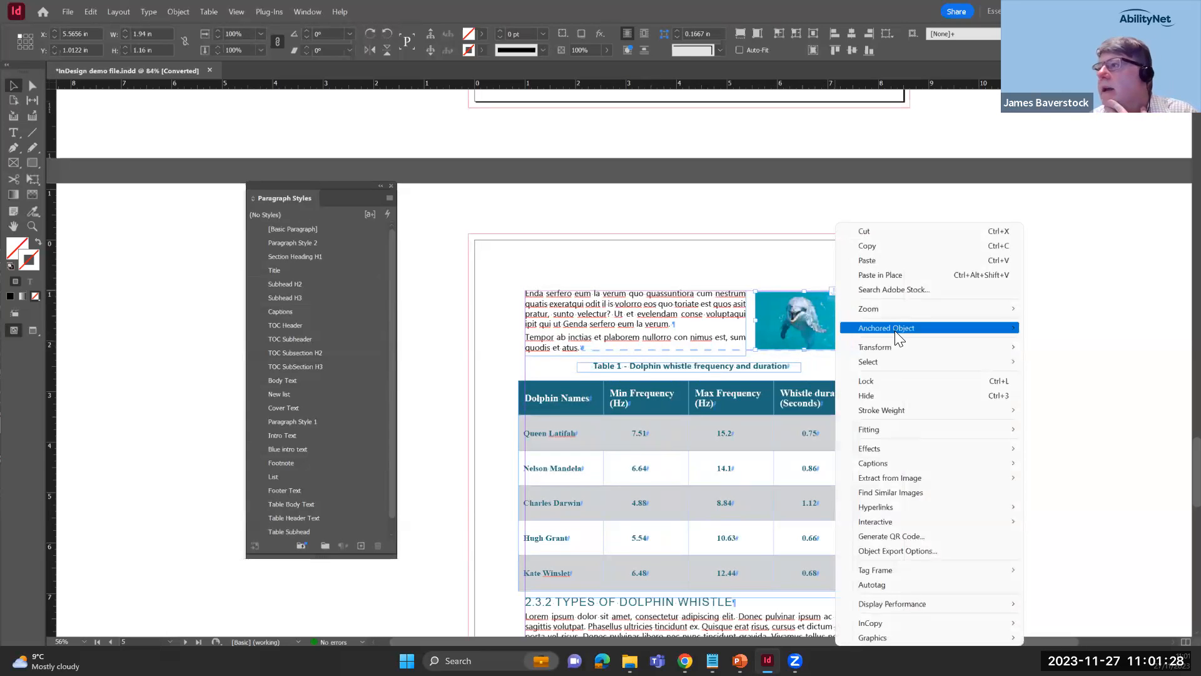
mouse_move(894, 329)
click(1054, 345)
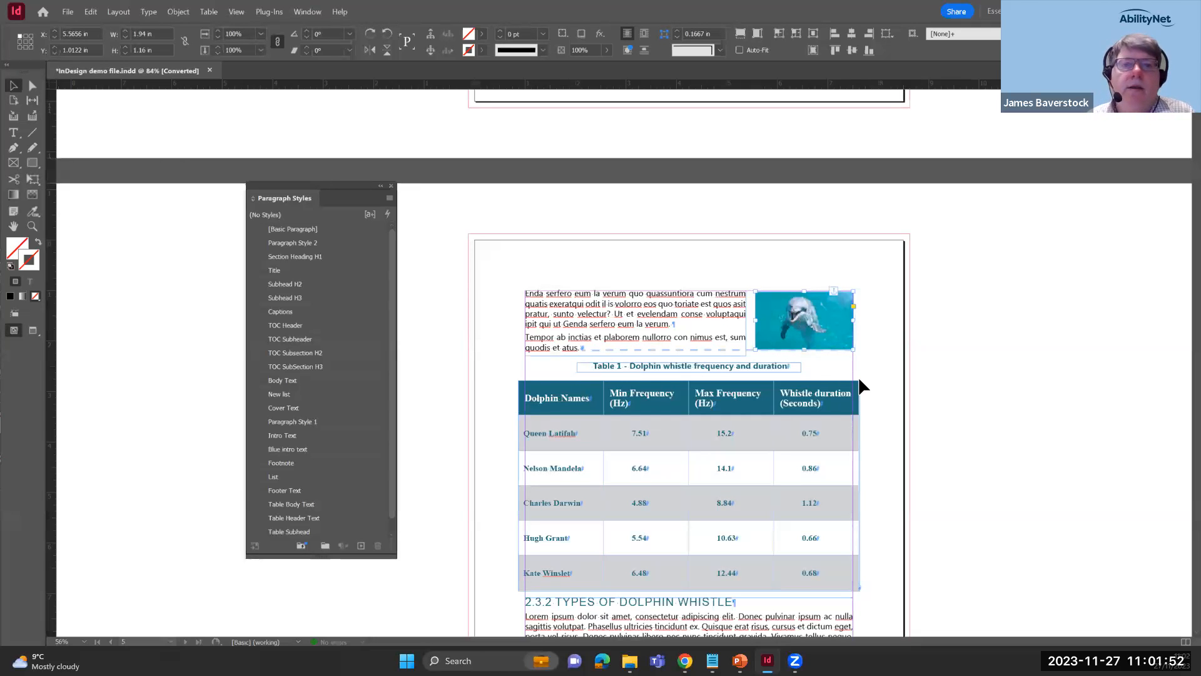
Return to the PowerPoint slideshow and advance to the "Example: Artefact decorative images" slide
key(alt+Tab)
key(Right)
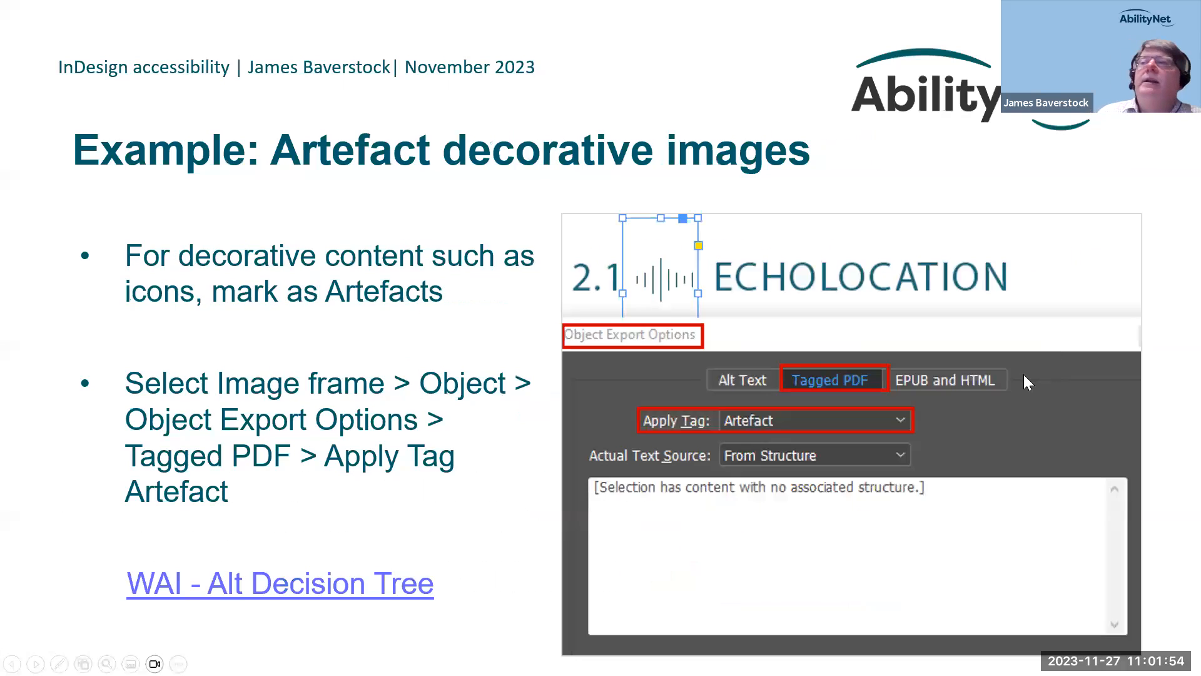
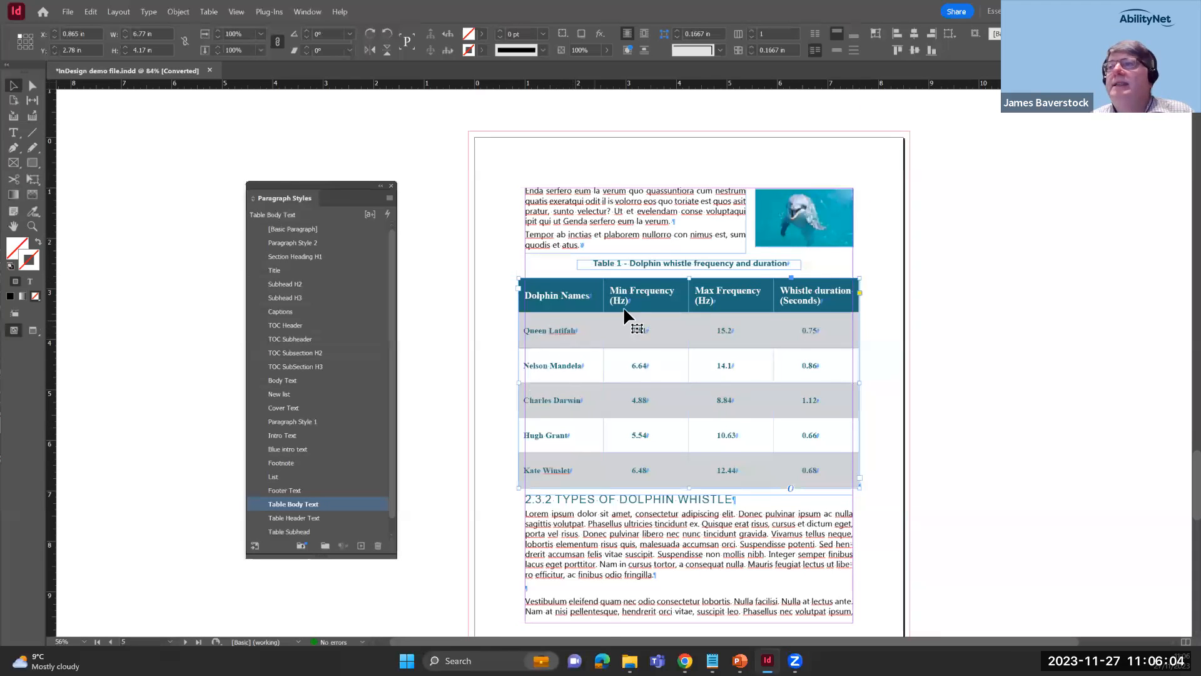
Compare the Figure 1 whistle chart with Table 1, and advance the PowerPoint slideshow to the "Example: Tables" slide
scroll(623, 306, up, 5)
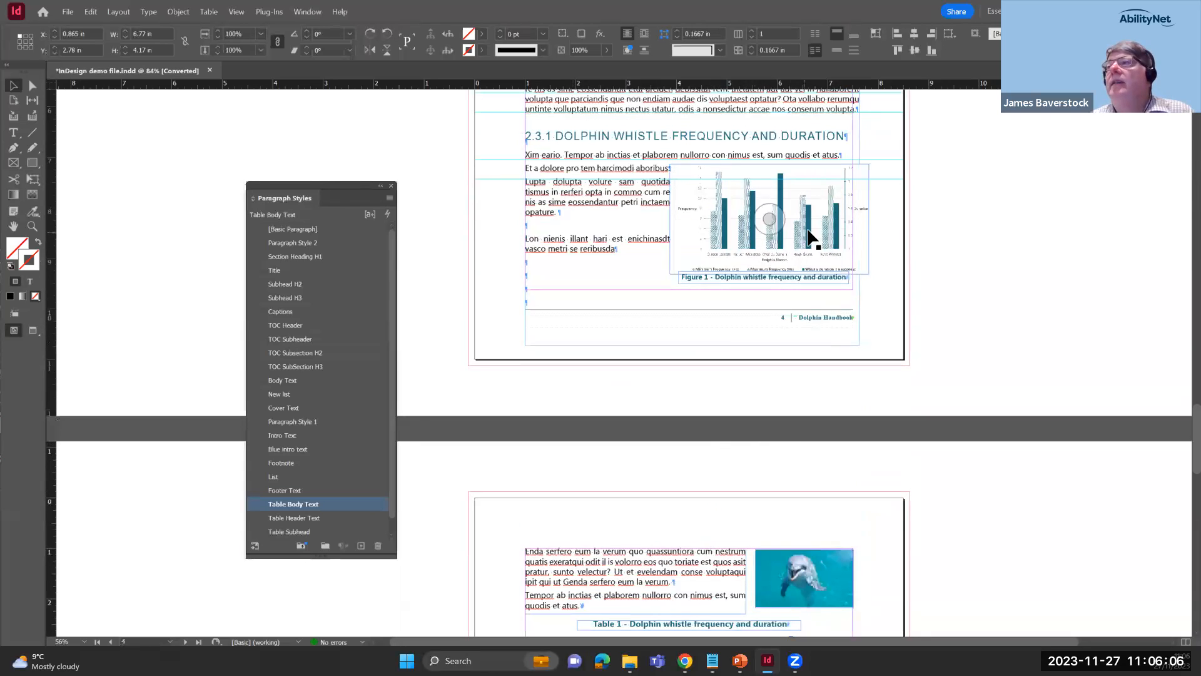
scroll(907, 469, down, 4)
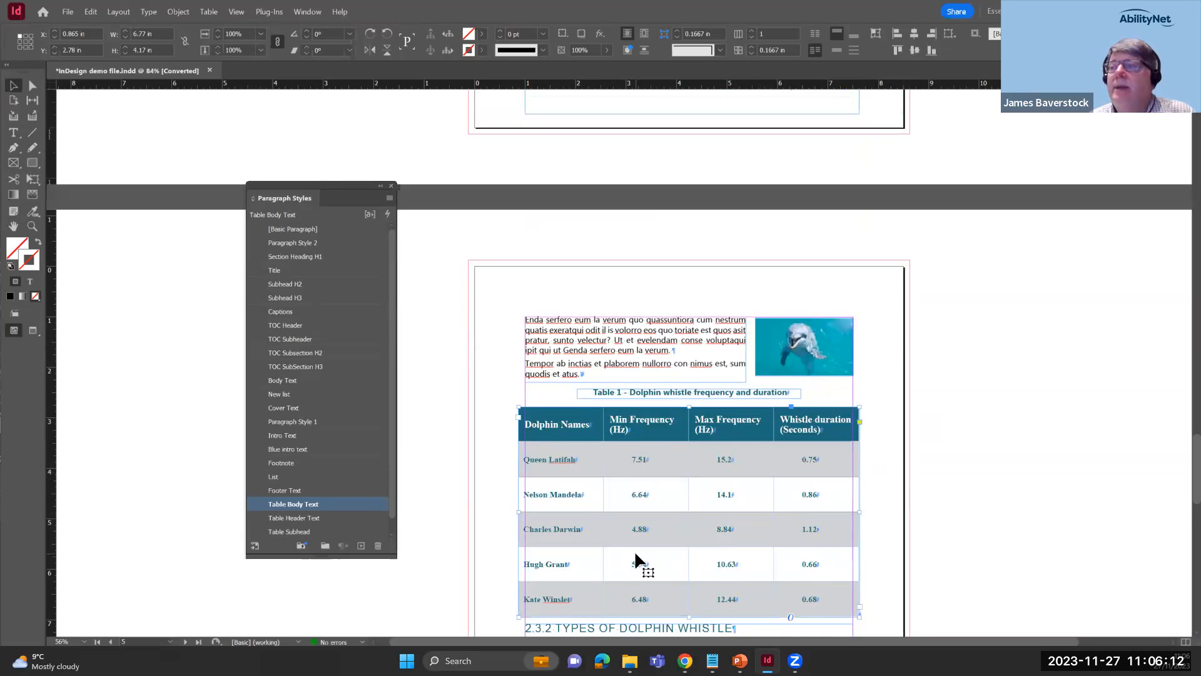
scroll(717, 573, up, 4)
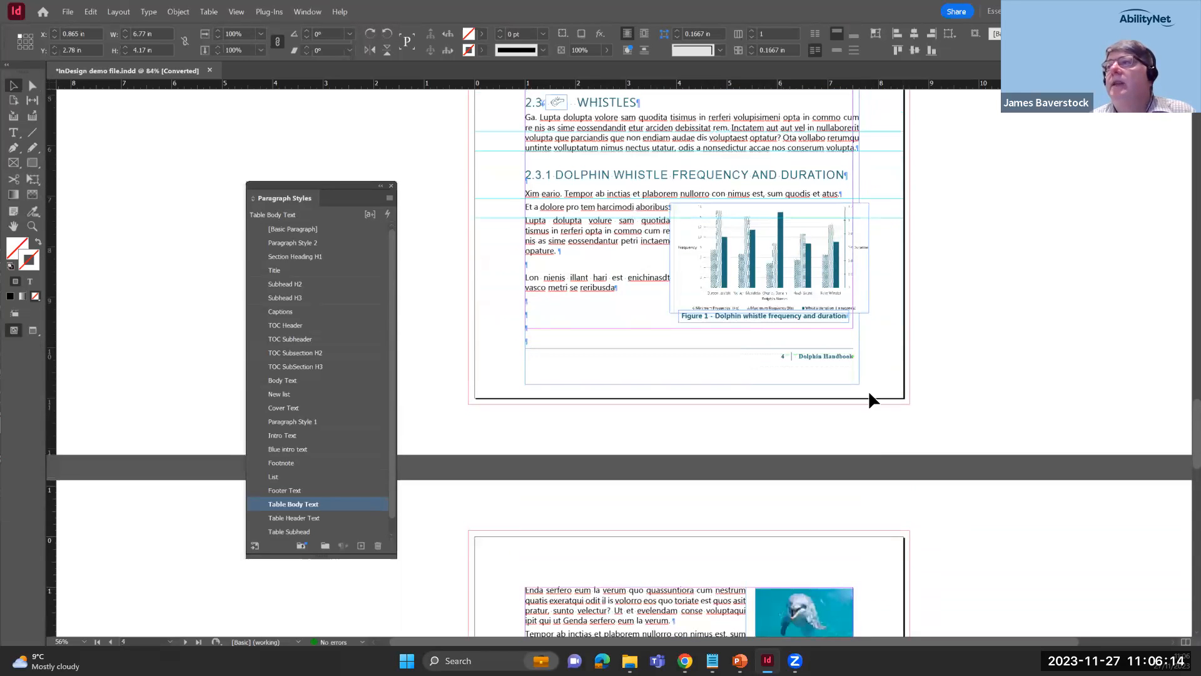
scroll(898, 538, down, 3)
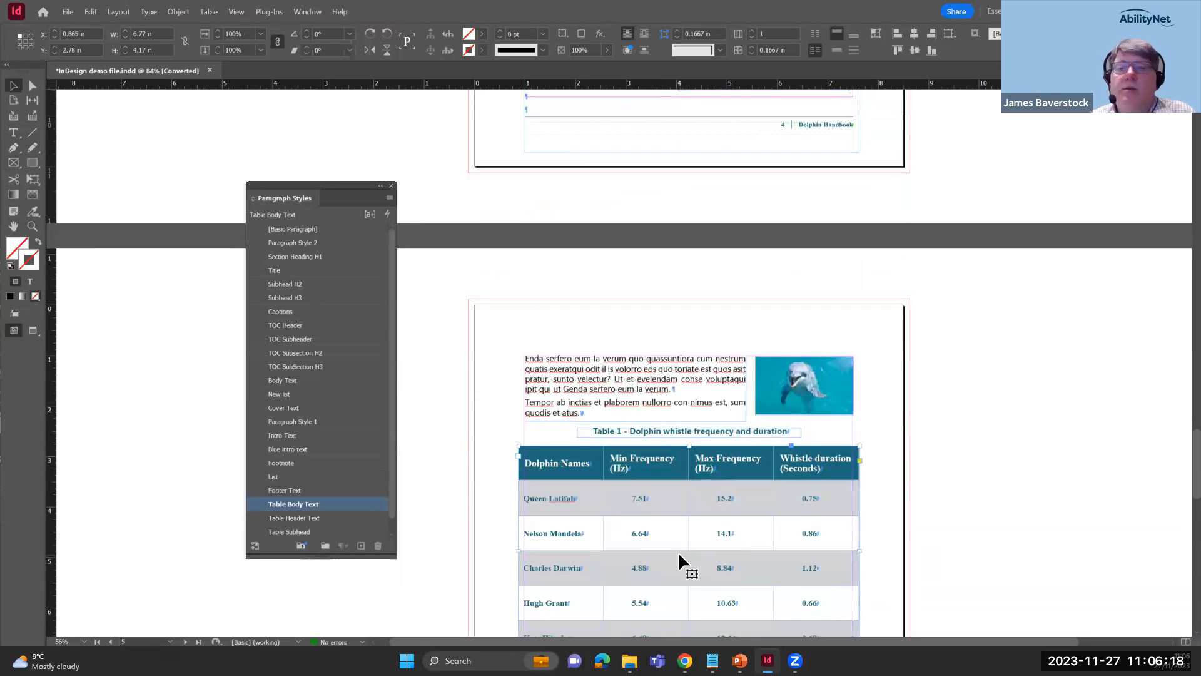
key(alt+Tab)
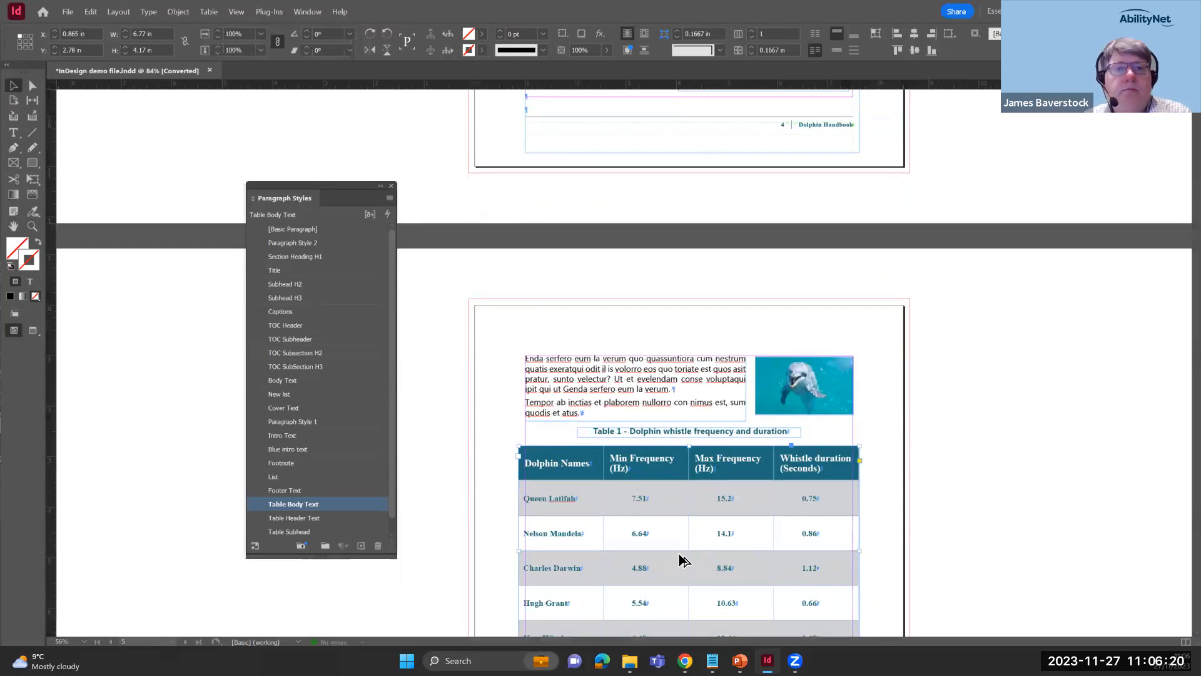
key(Right)
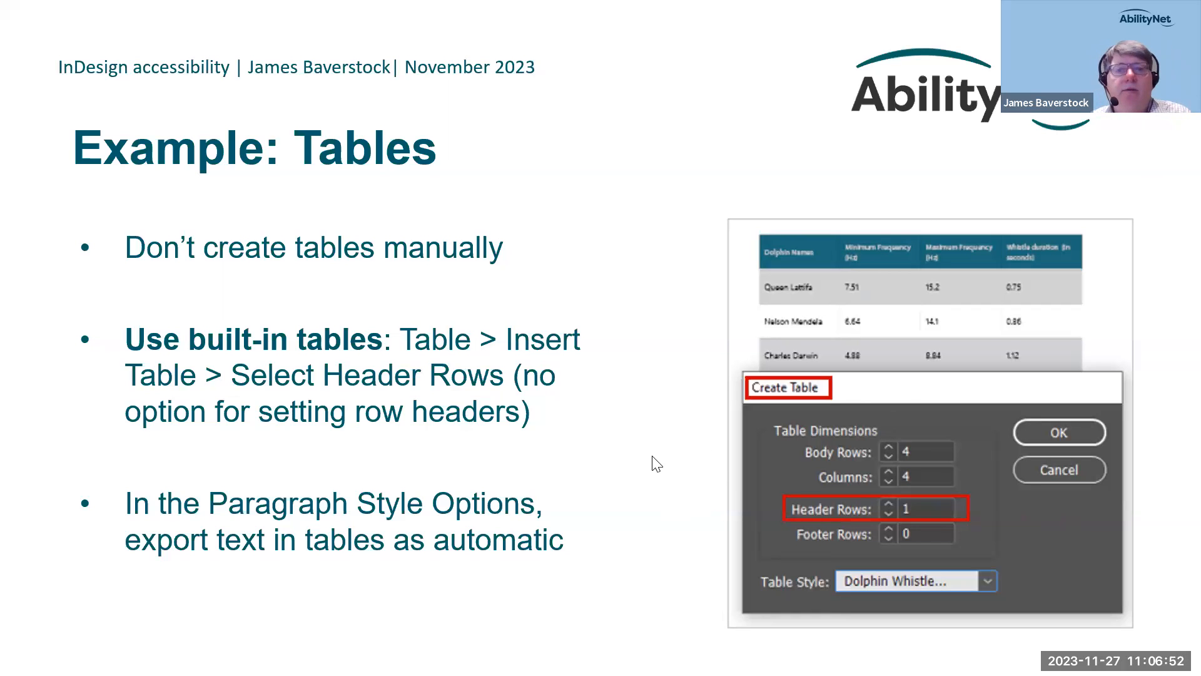
Switch to InDesign, place the text cursor in Table 1's "Dolphin Names" header cell and look at the Insert Table command
key(alt+Tab)
scroll(719, 460, down, 3)
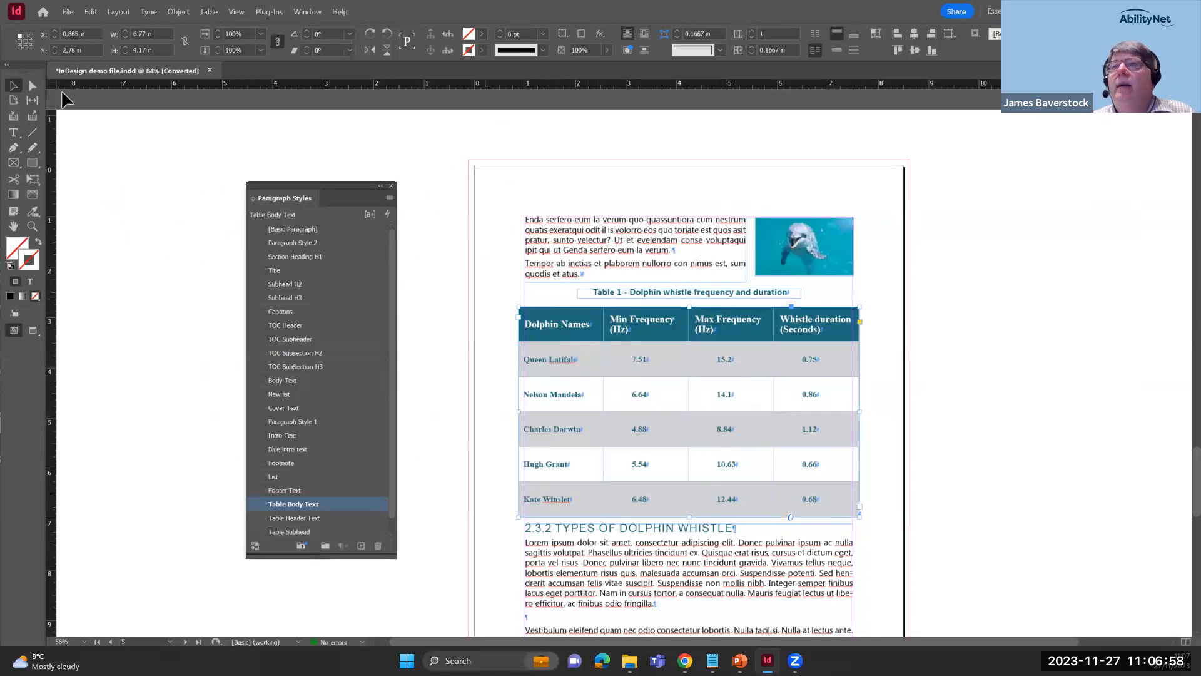
click(13, 132)
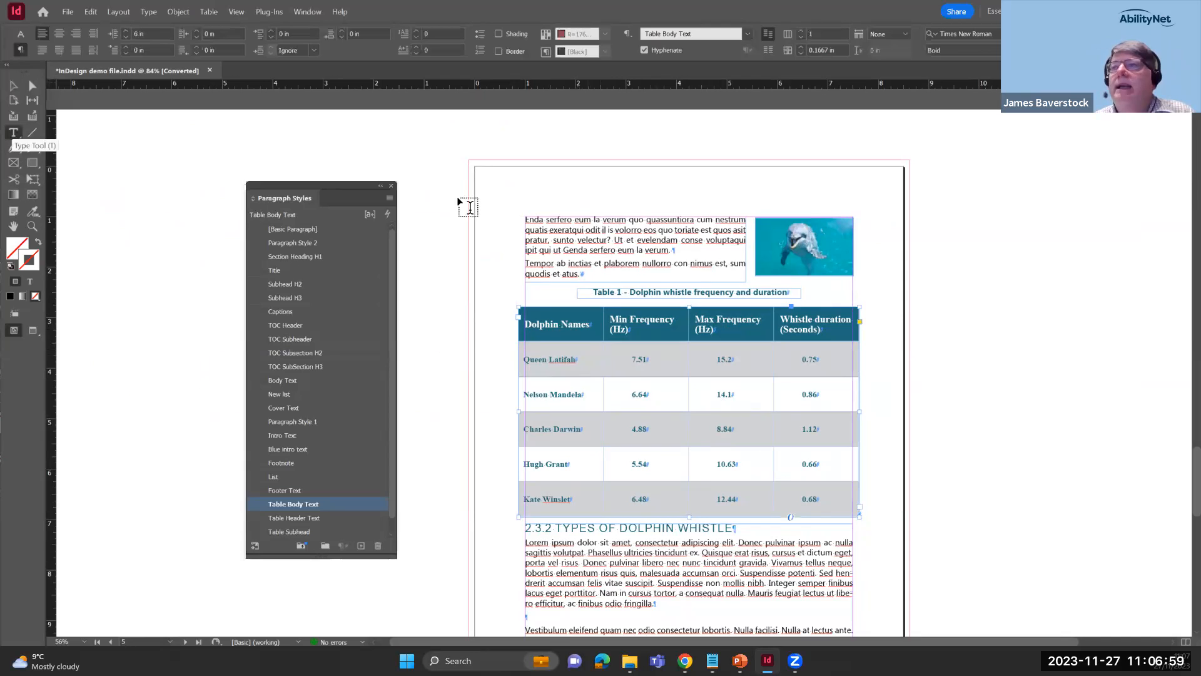
click(573, 324)
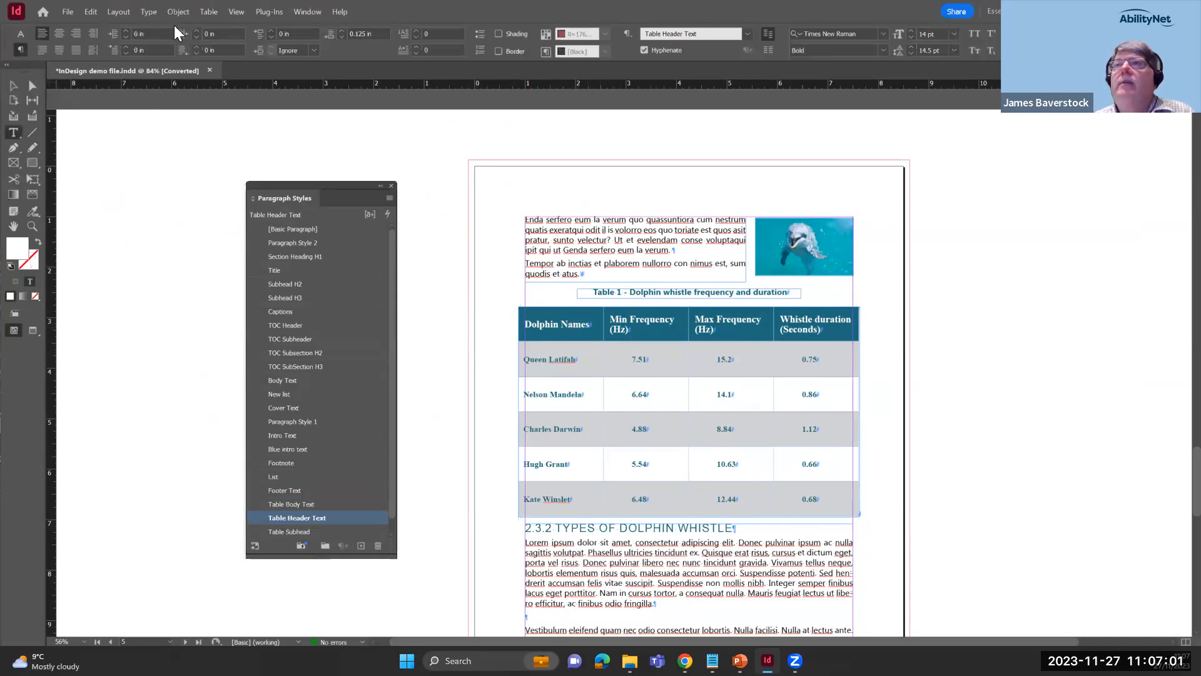
click(209, 12)
key(Escape)
click(209, 11)
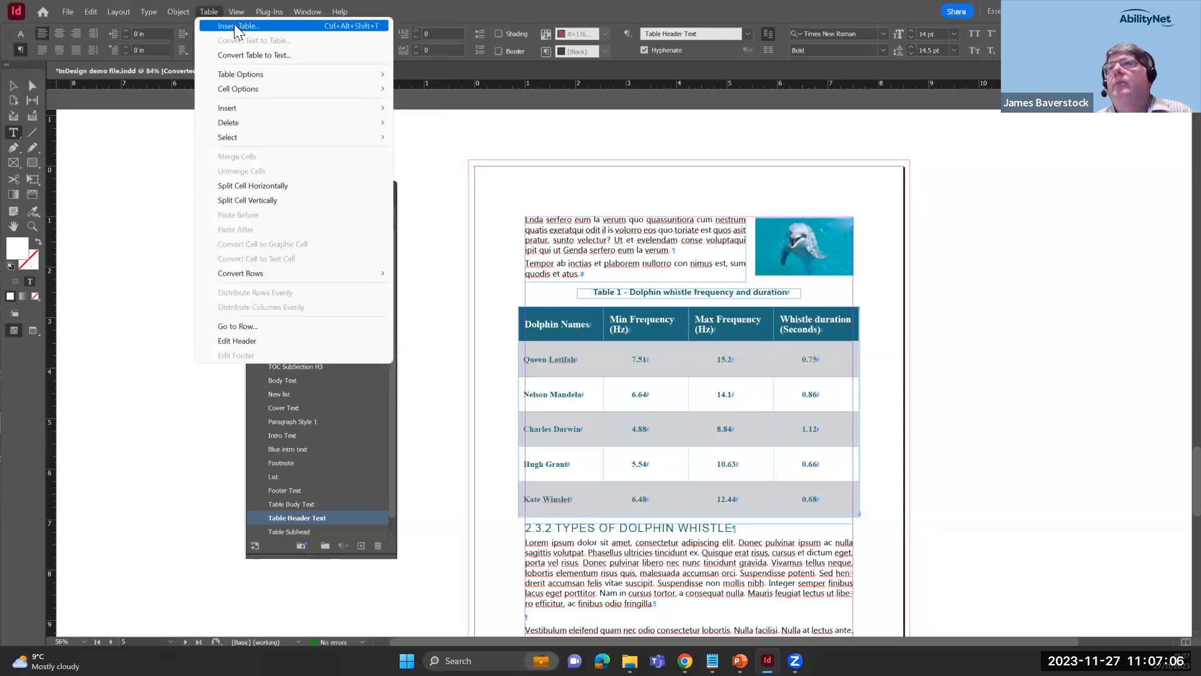
Check the Convert Rows options for Table 1's header row without converting it
click(585, 320)
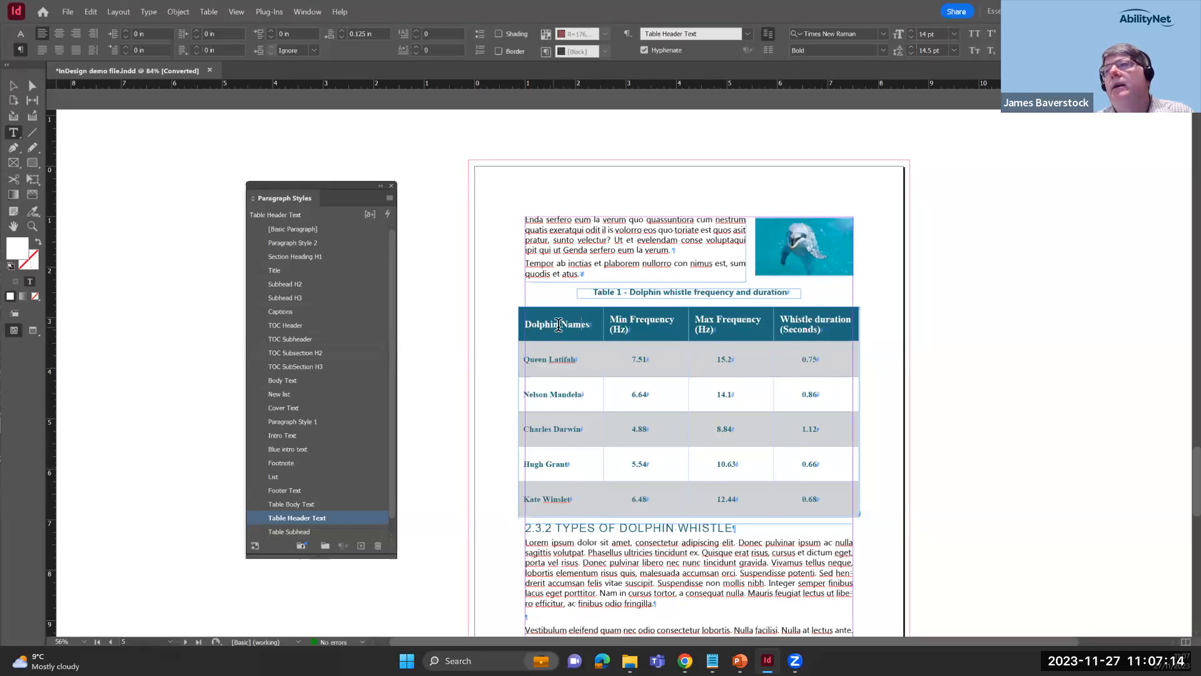
click(210, 12)
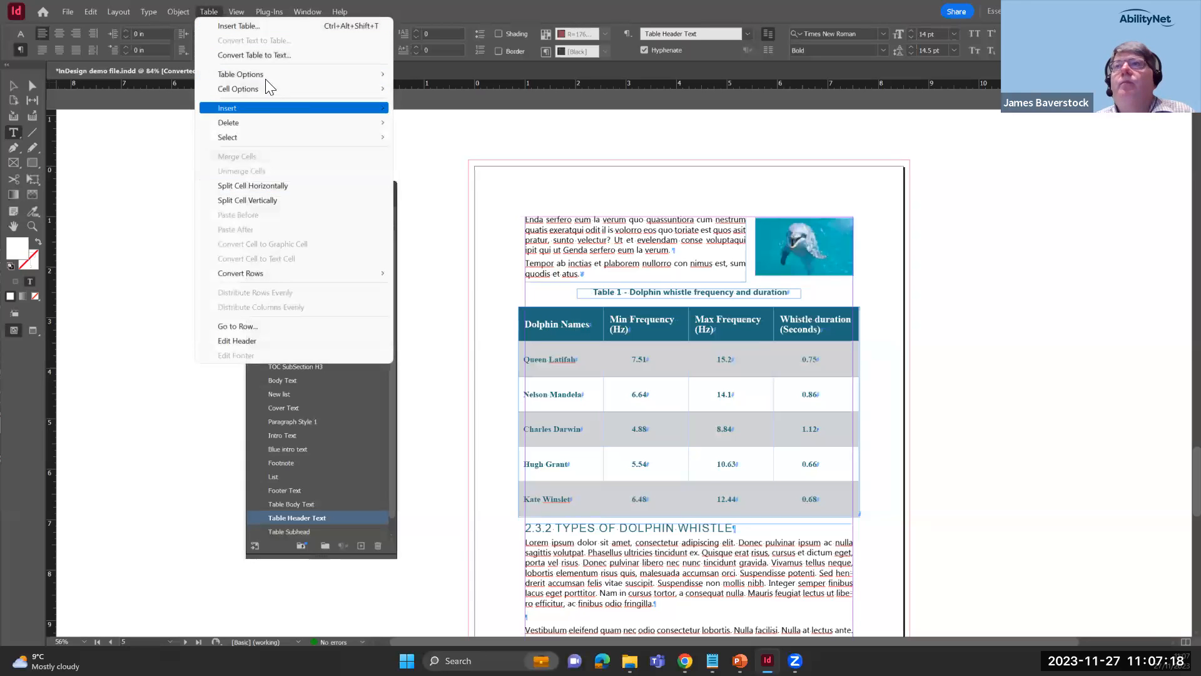
mouse_move(281, 272)
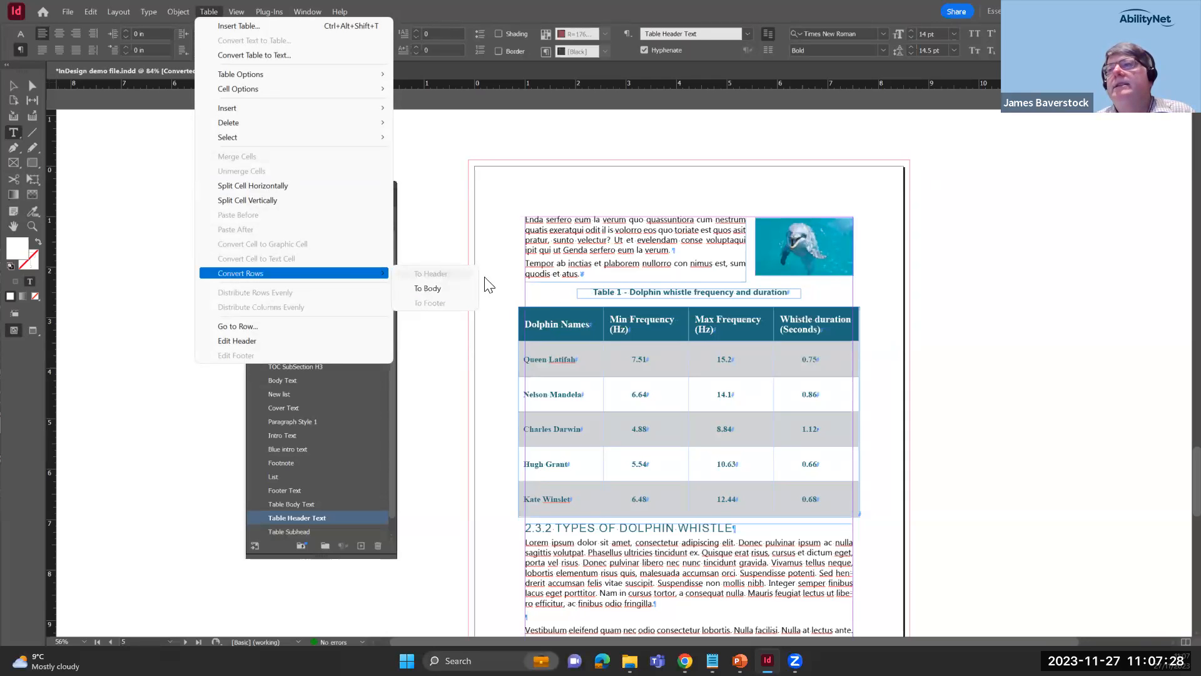
click(578, 322)
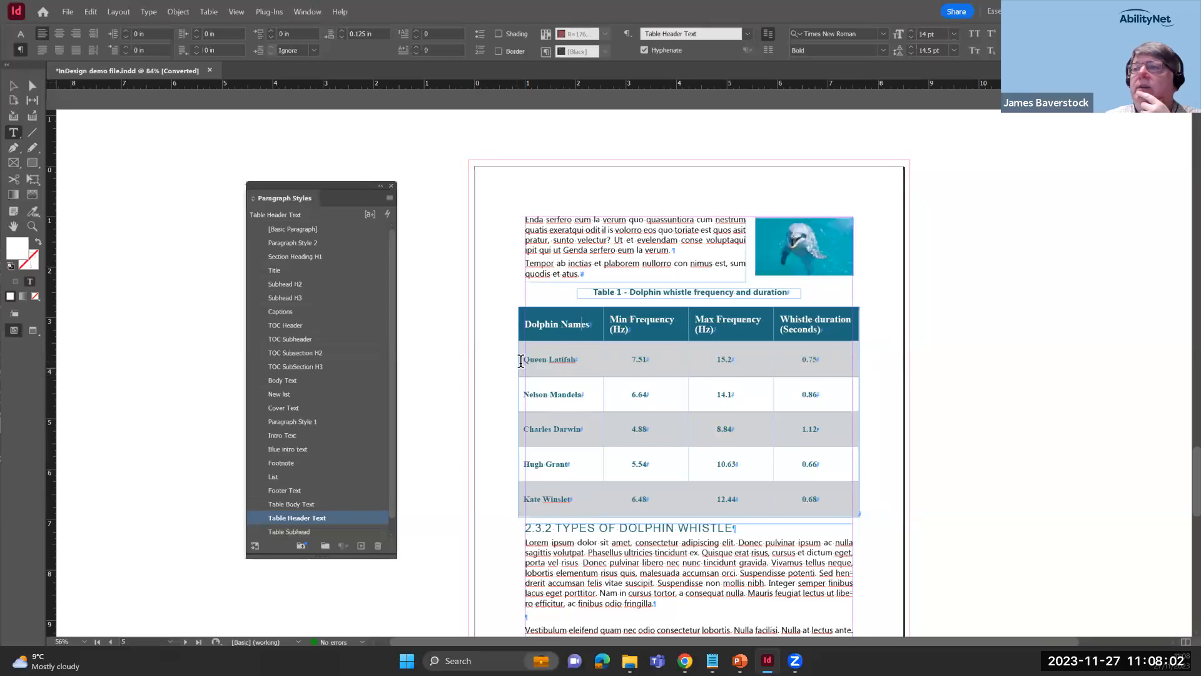
Select the first two body cells of the "Dolphin Names" column and look through the table commands available for them
drag(524, 359, 588, 410)
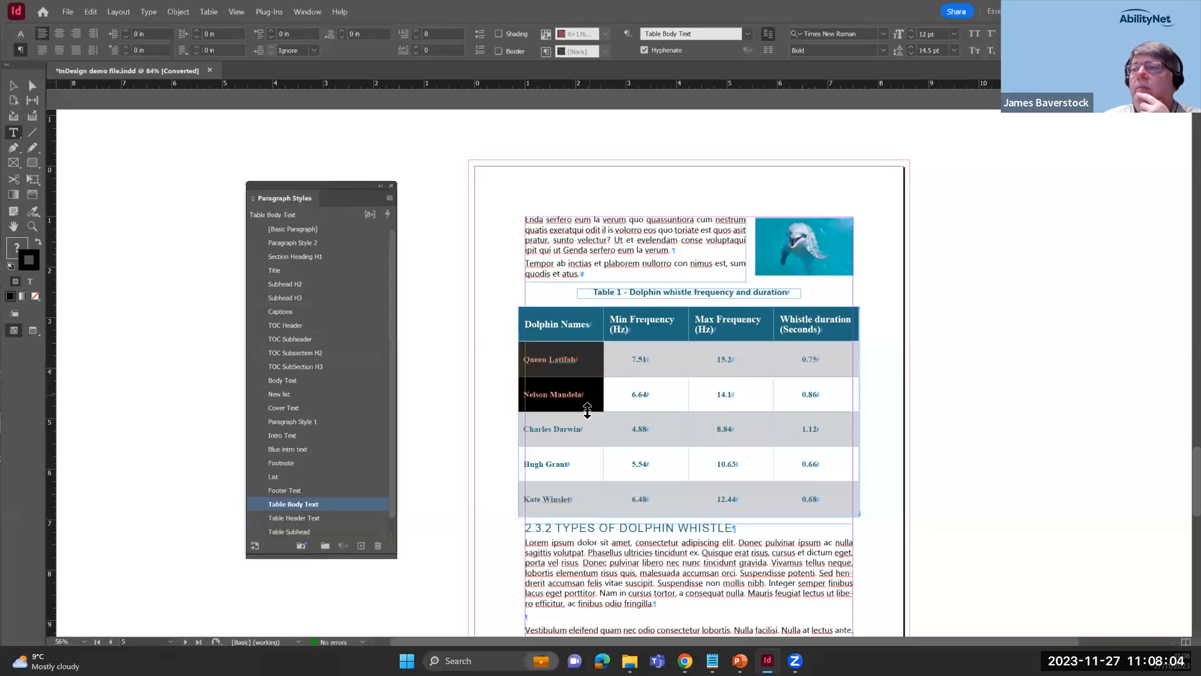
click(210, 12)
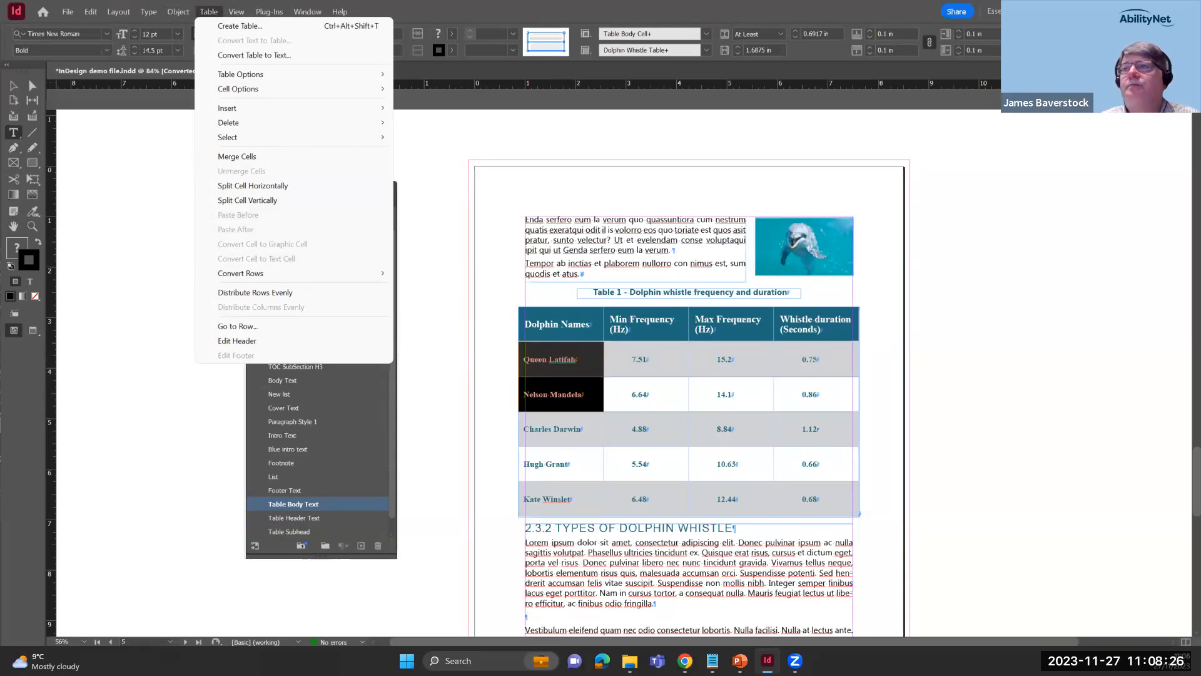
key(Right)
click(667, 359)
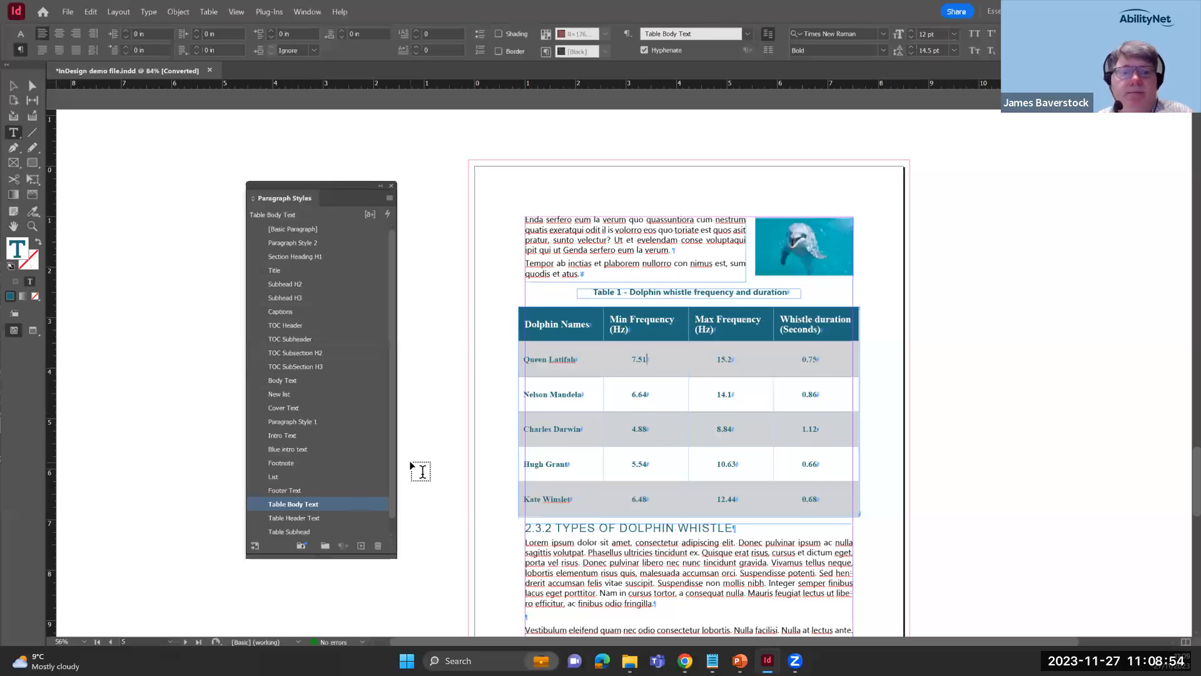
Return to the PowerPoint slideshow and advance to the "Example: Links" slide
key(alt+Tab)
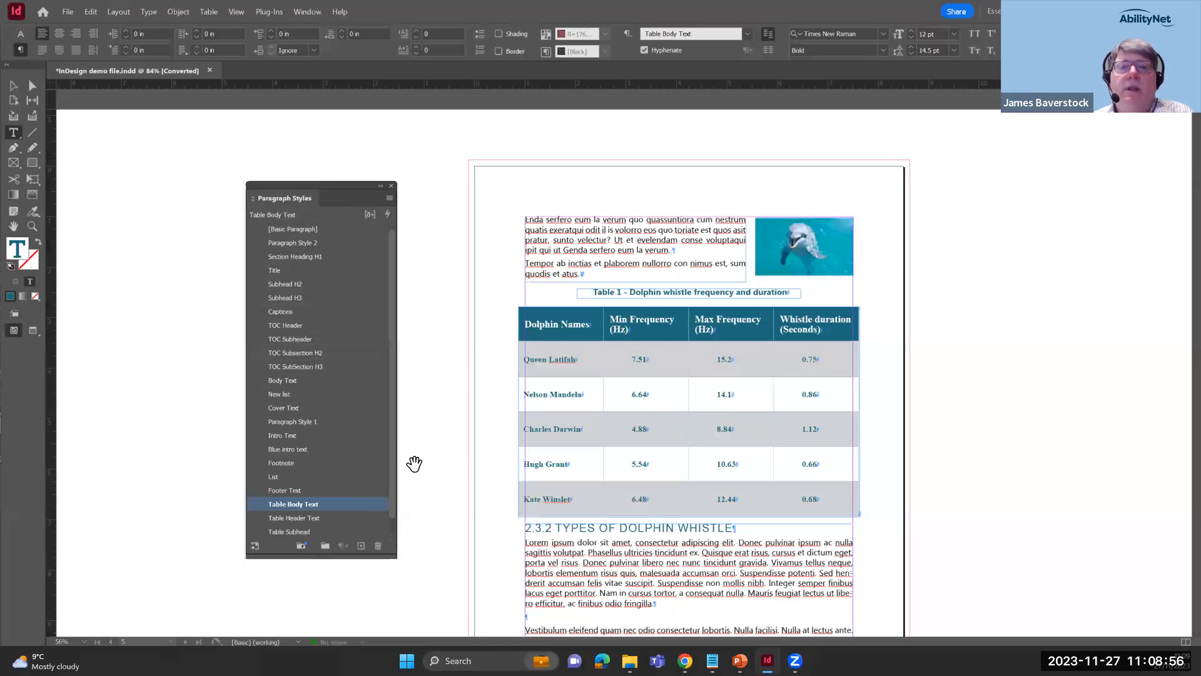
key(Right)
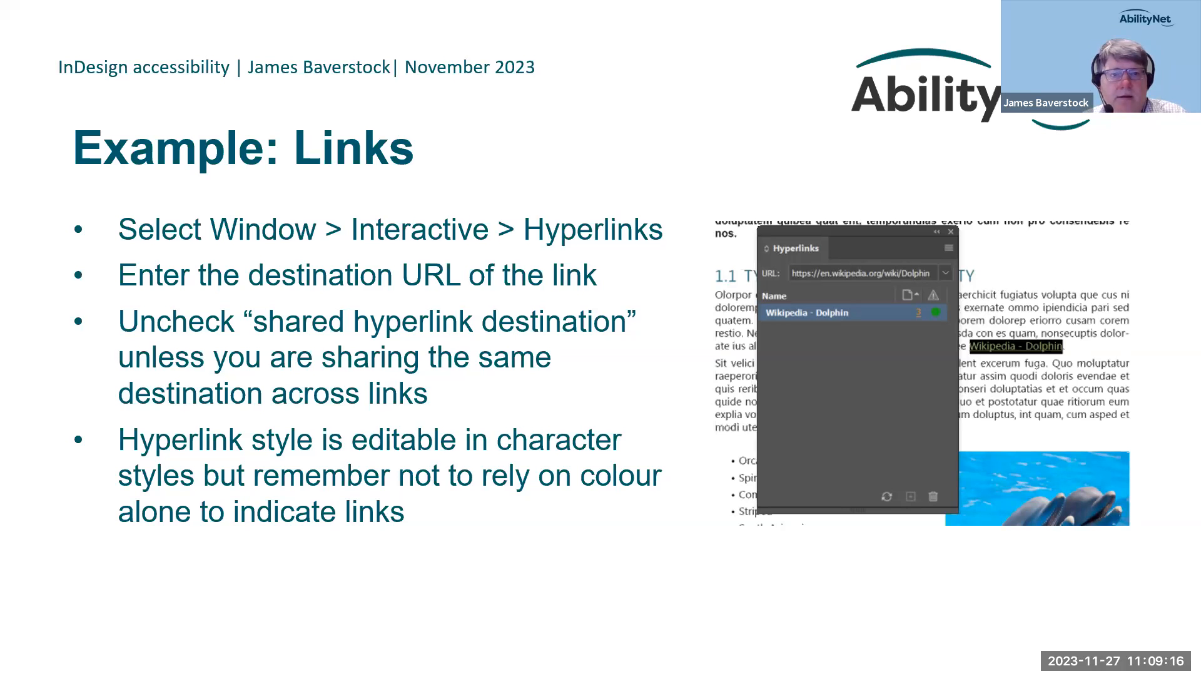
Switch to InDesign, go to the "1.1 Types of Dolphin on Duty" section and display the Hyperlinks panel beside the page
key(alt+Tab)
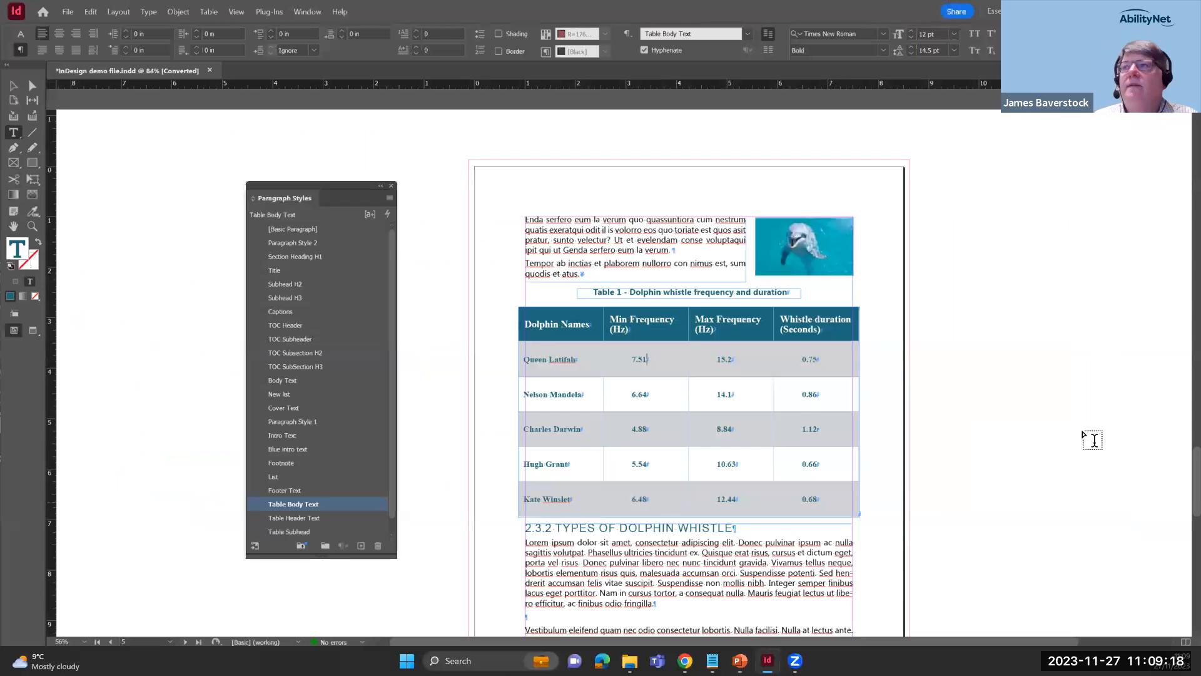
scroll(797, 419, up, 8)
scroll(807, 432, up, 6)
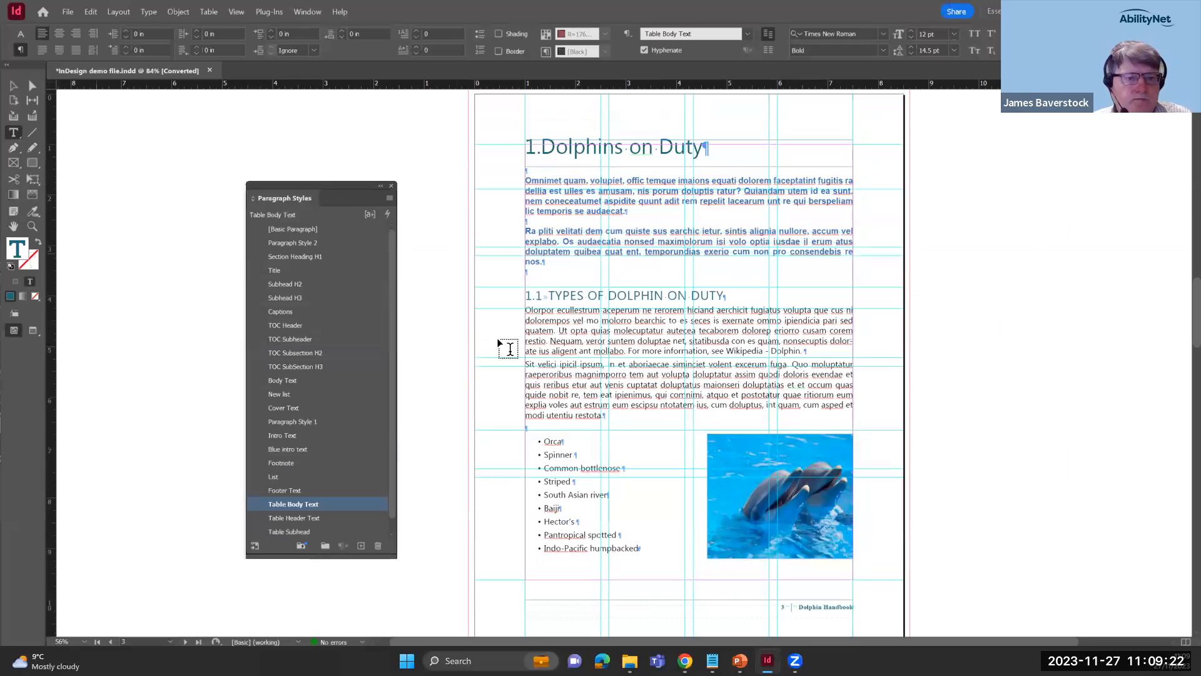
key(alt+Tab)
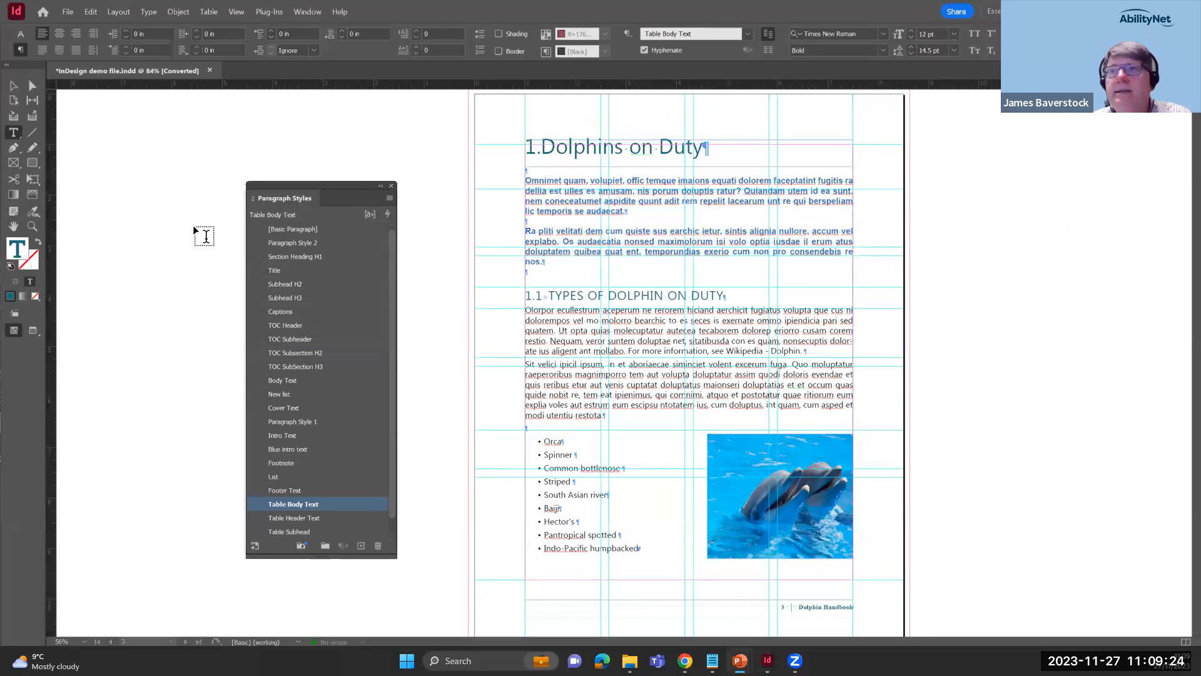
click(15, 133)
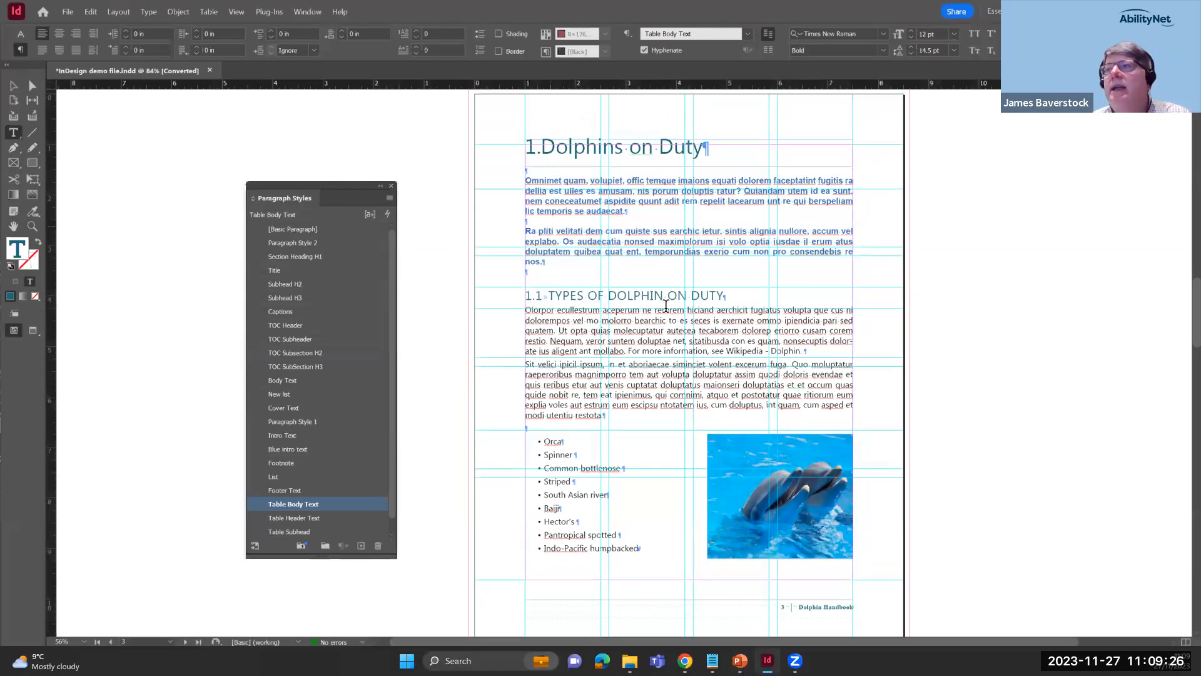
scroll(665, 306, down, 2)
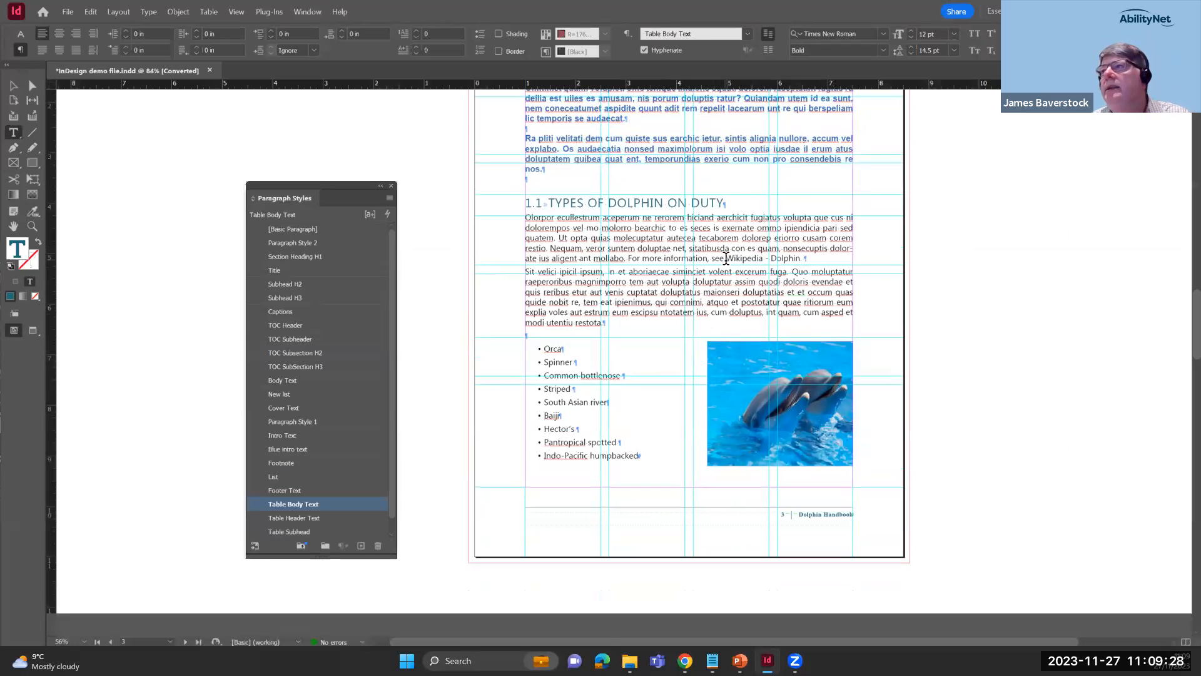
click(306, 12)
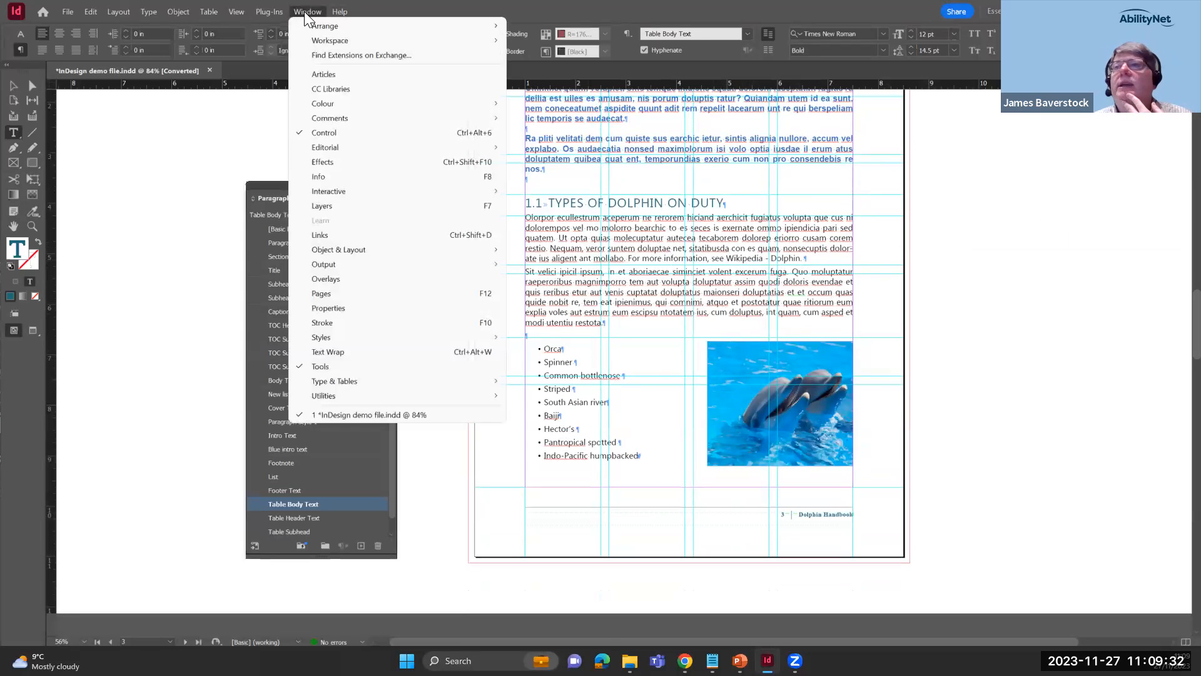
mouse_move(388, 191)
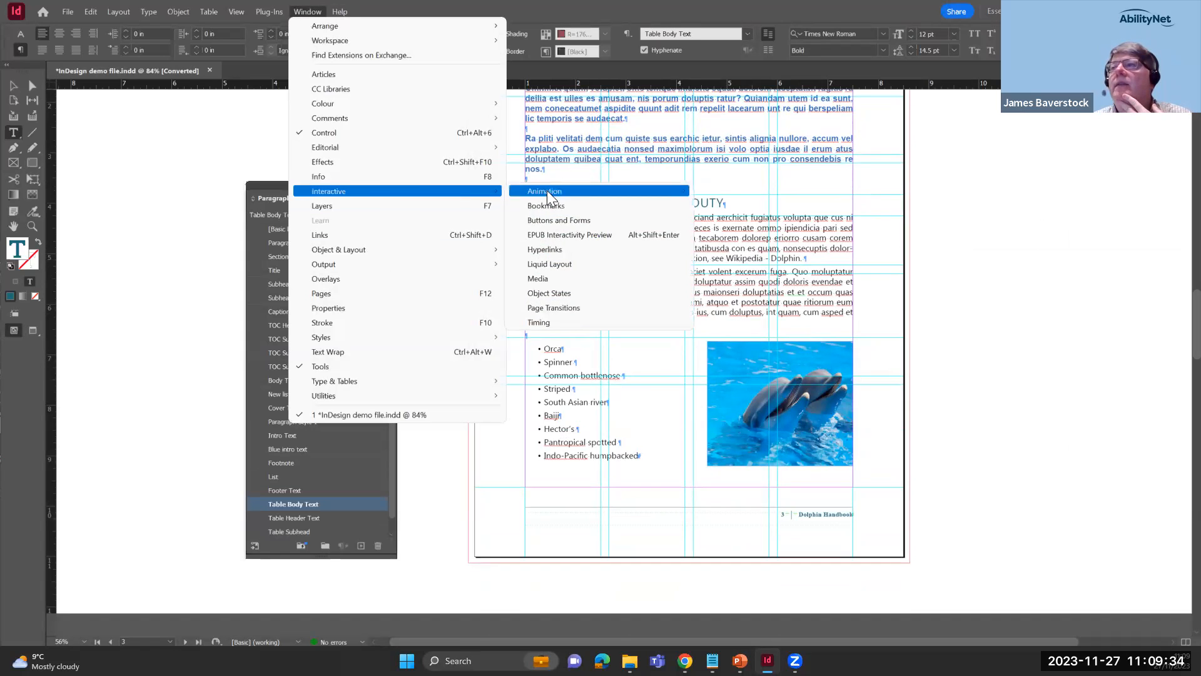
click(563, 251)
drag(1027, 300, 1027, 275)
drag(726, 259, 802, 259)
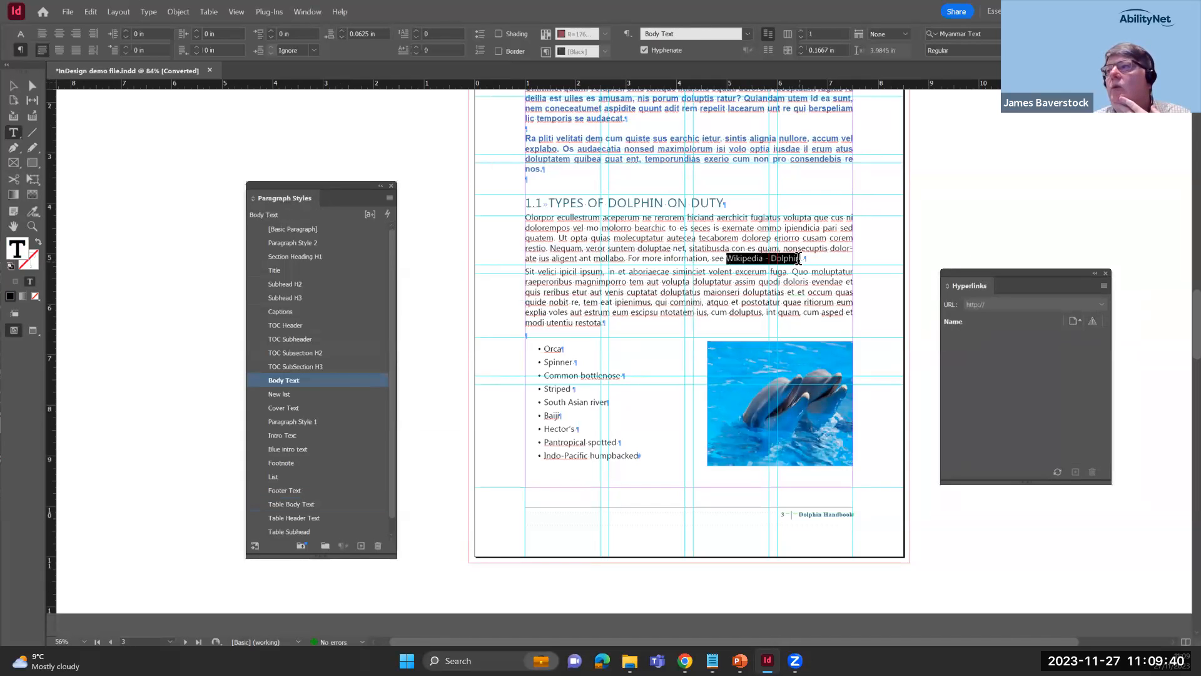
click(1074, 473)
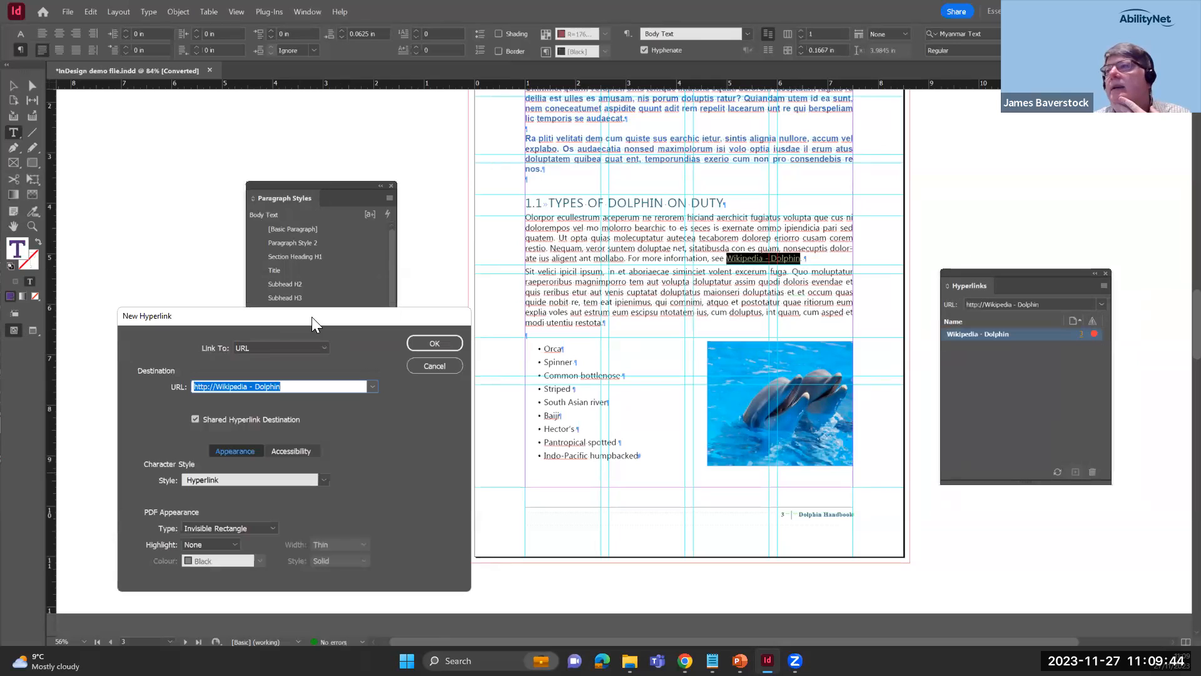
drag(311, 316, 463, 199)
click(368, 269)
drag(368, 269, 438, 270)
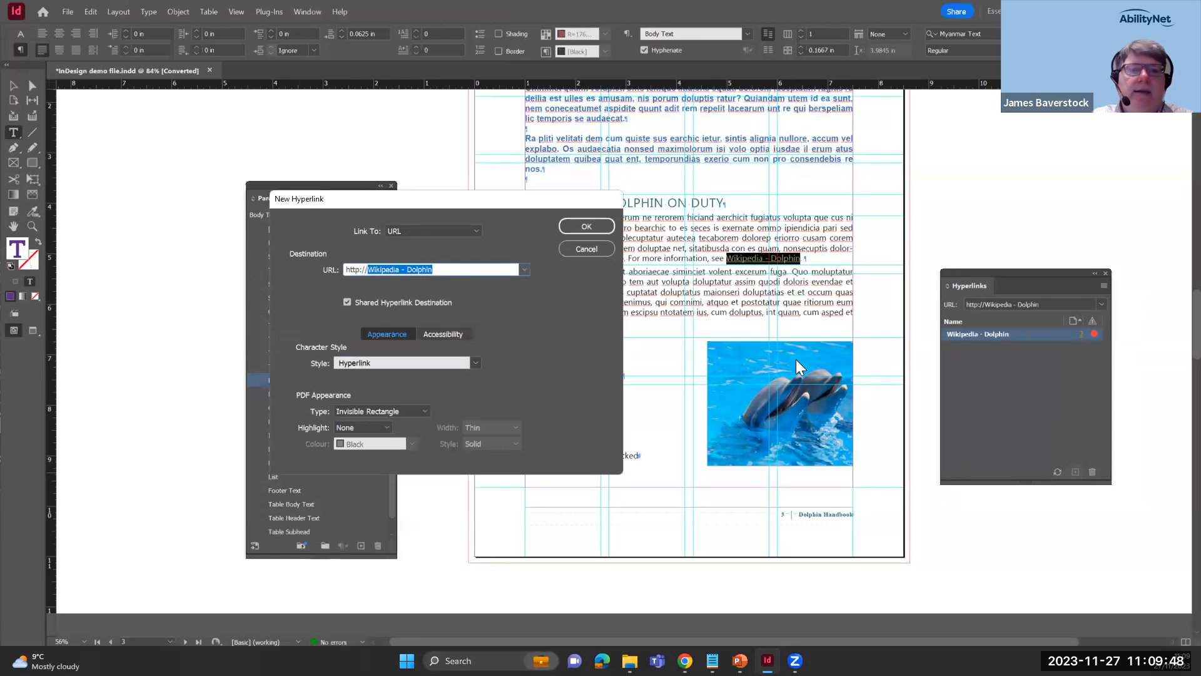
text(en.wiki)
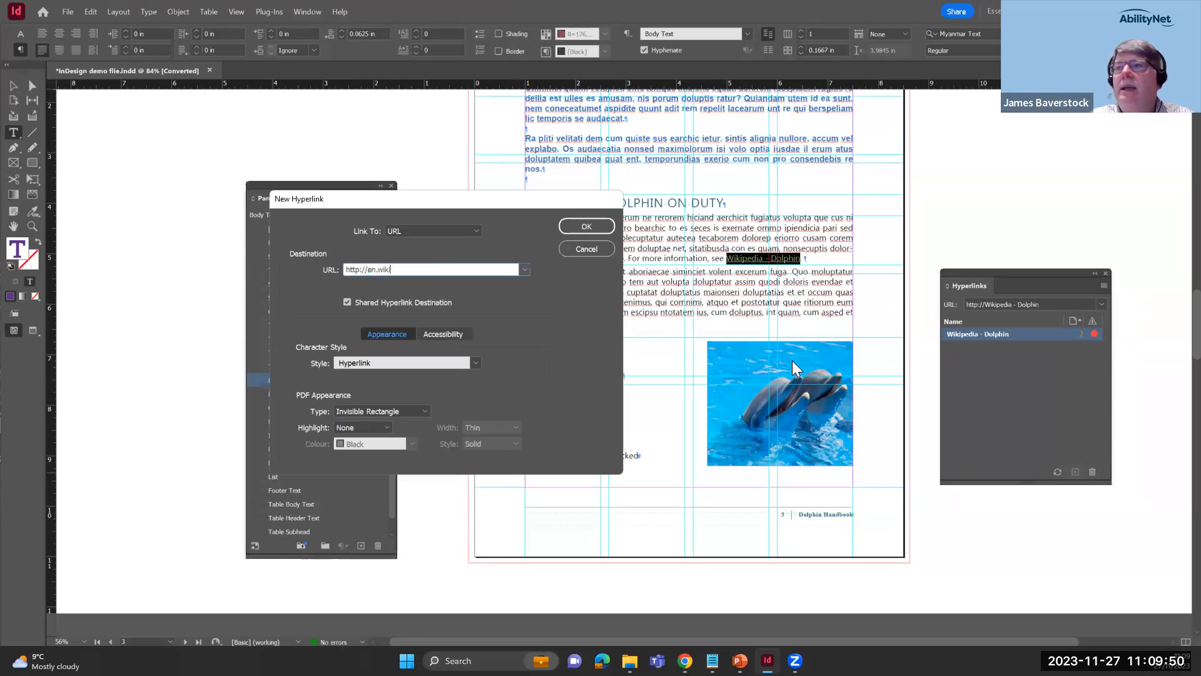
text(pedia)
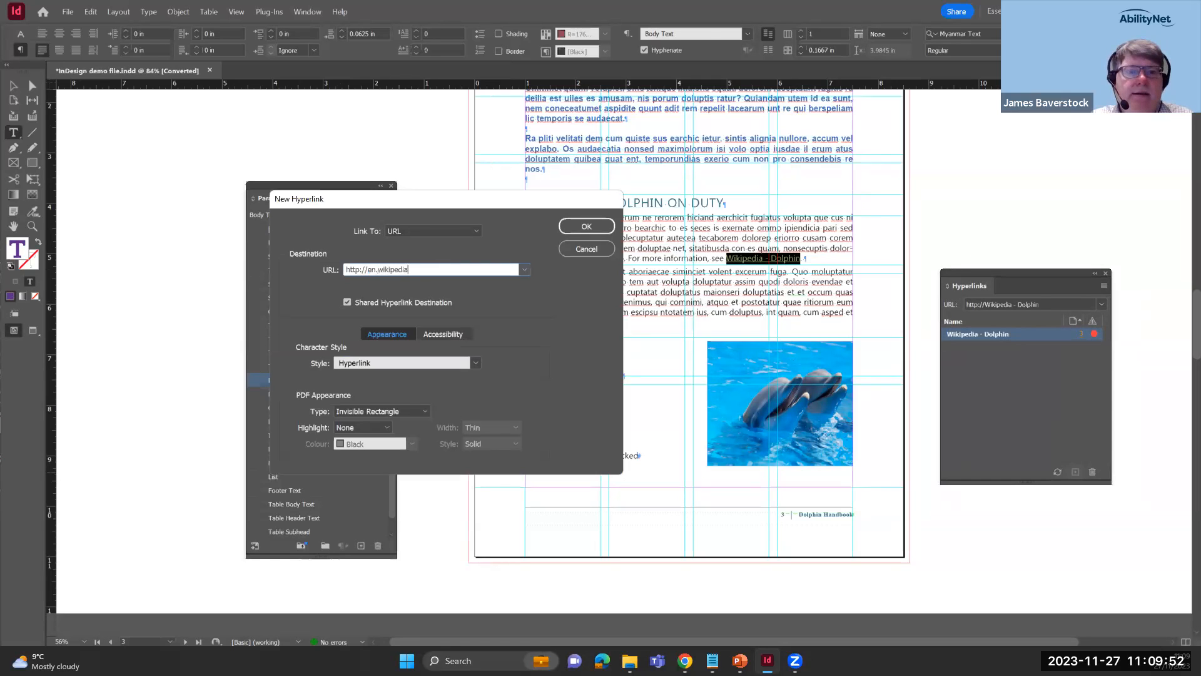
text(.org/)
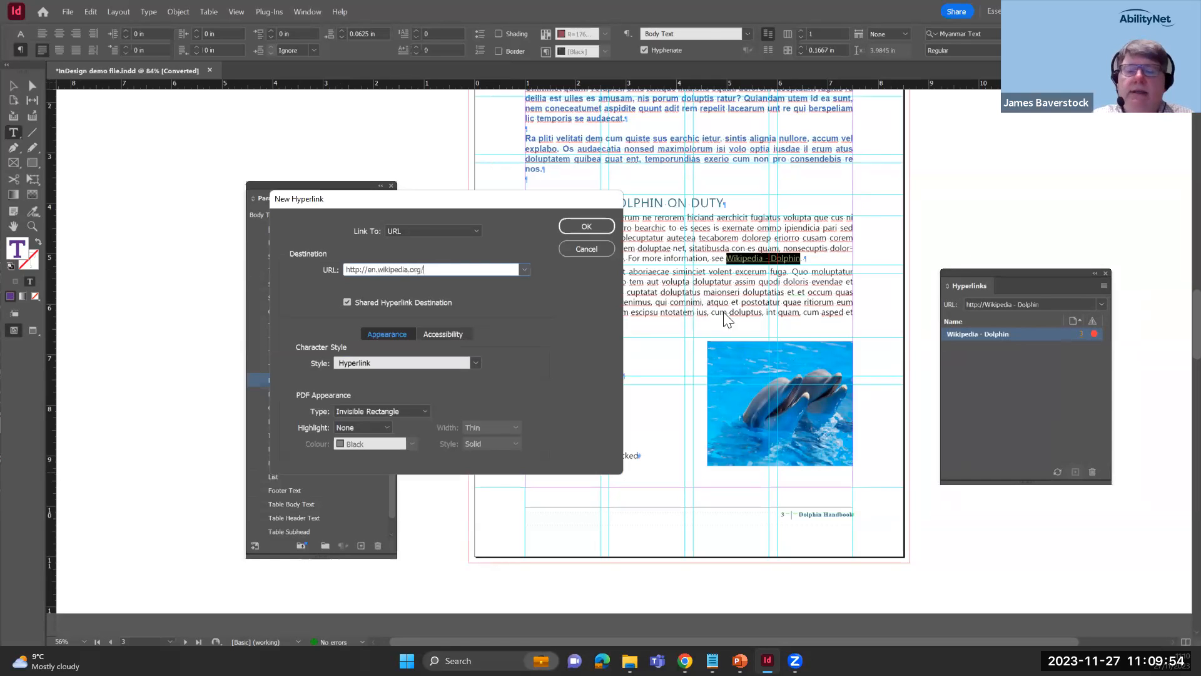
text(wiki/Dolphin)
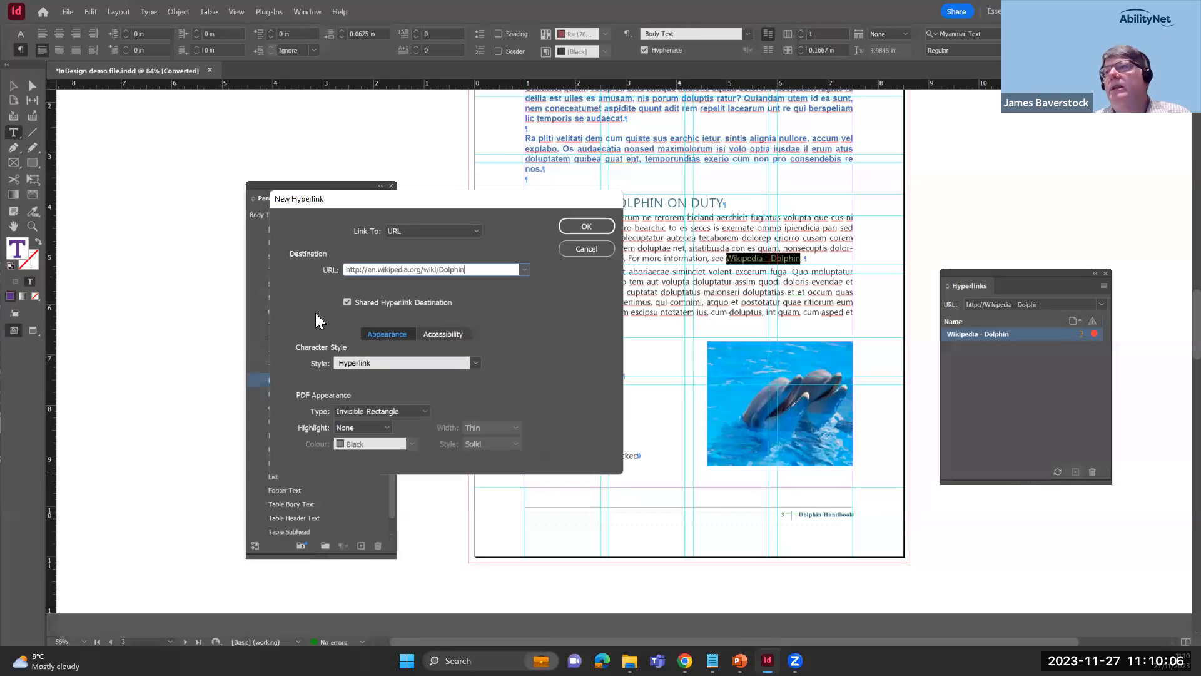
Turn off Shared Hyperlink Destination for the new link and reposition the New Hyperlink dialog to reveal the linked text
click(347, 303)
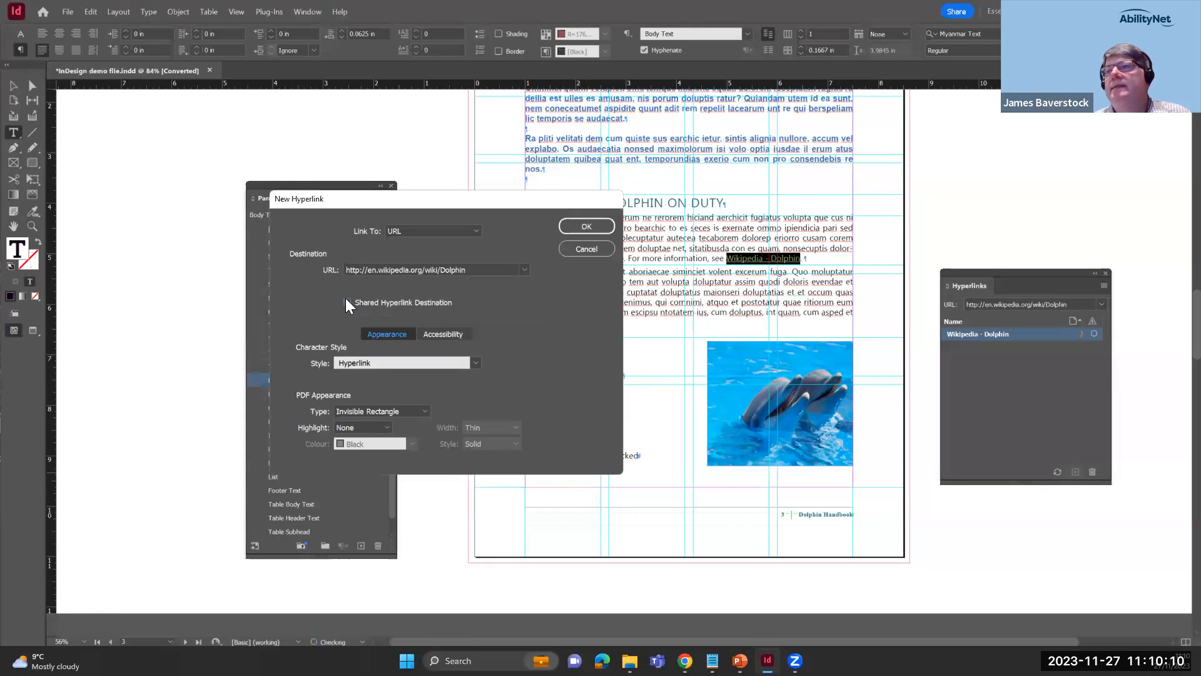
drag(449, 197, 552, 238)
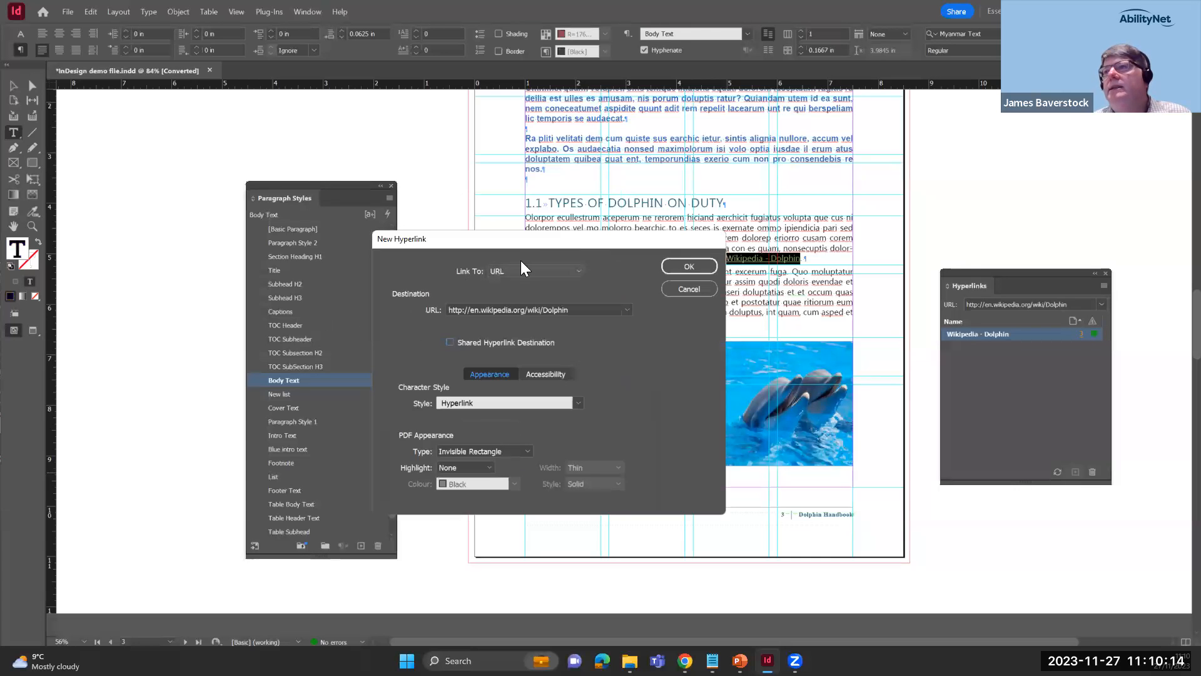
drag(522, 244, 486, 264)
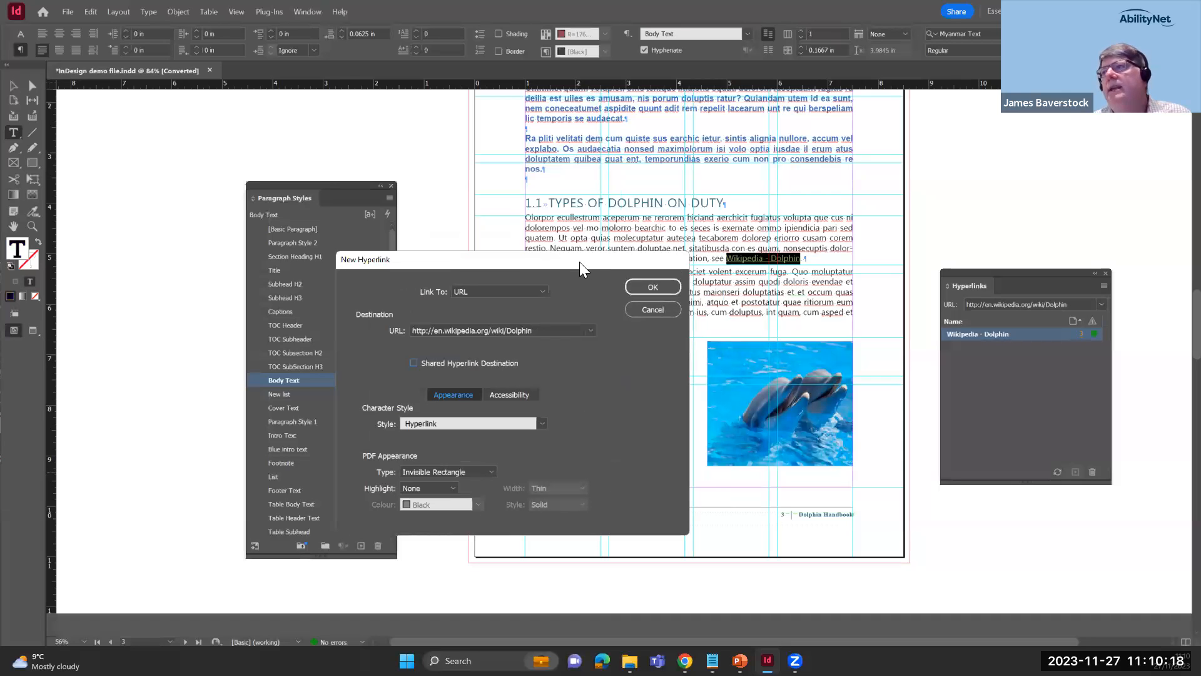
drag(579, 261, 625, 281)
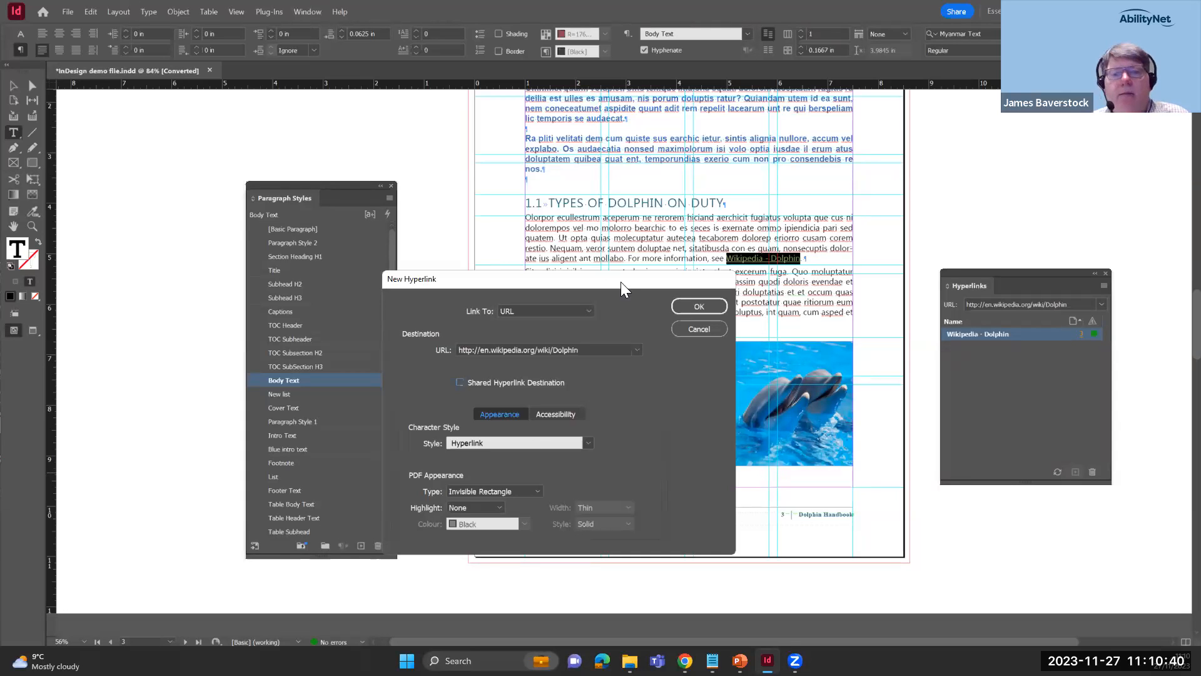
drag(620, 282, 558, 250)
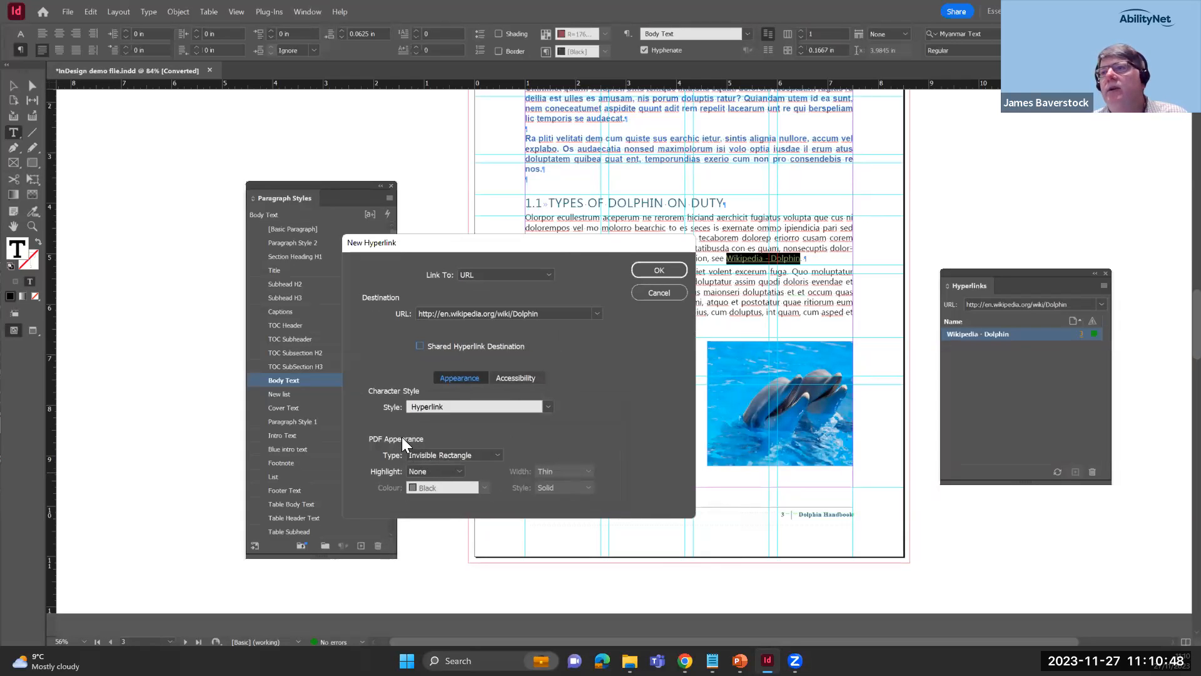
Give the hyperlink the alt text "Wikipedia - Dolphin", confirm it and check its status in the Hyperlinks panel
click(524, 374)
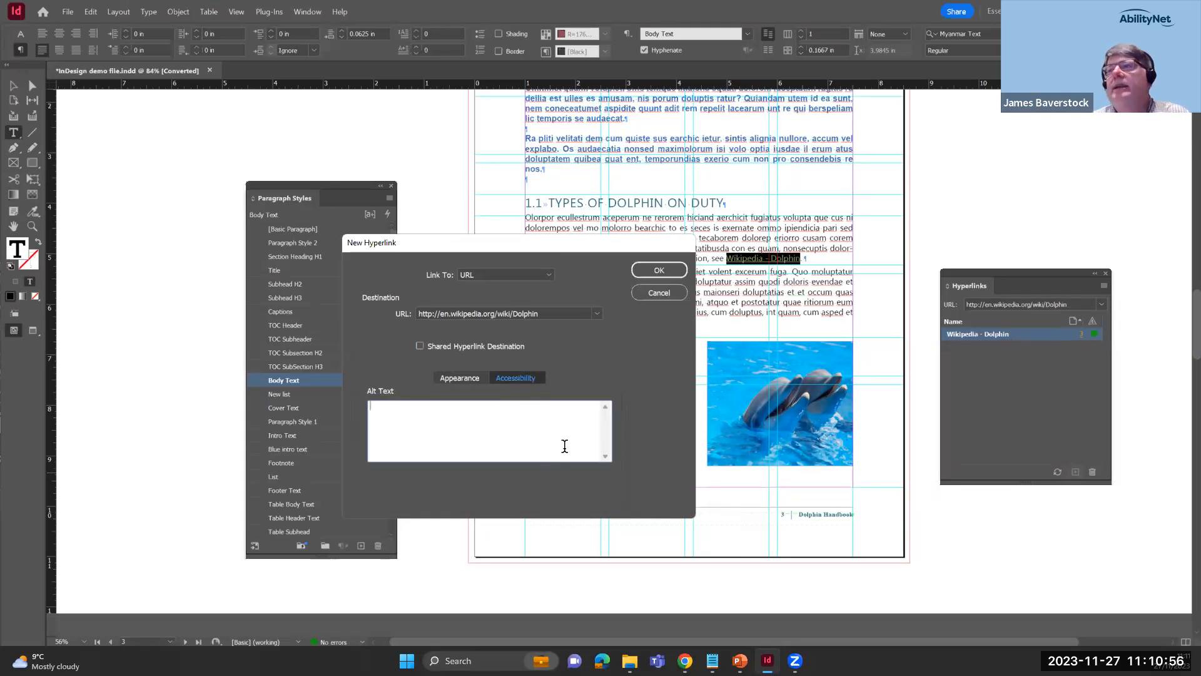
text(Wikipedia)
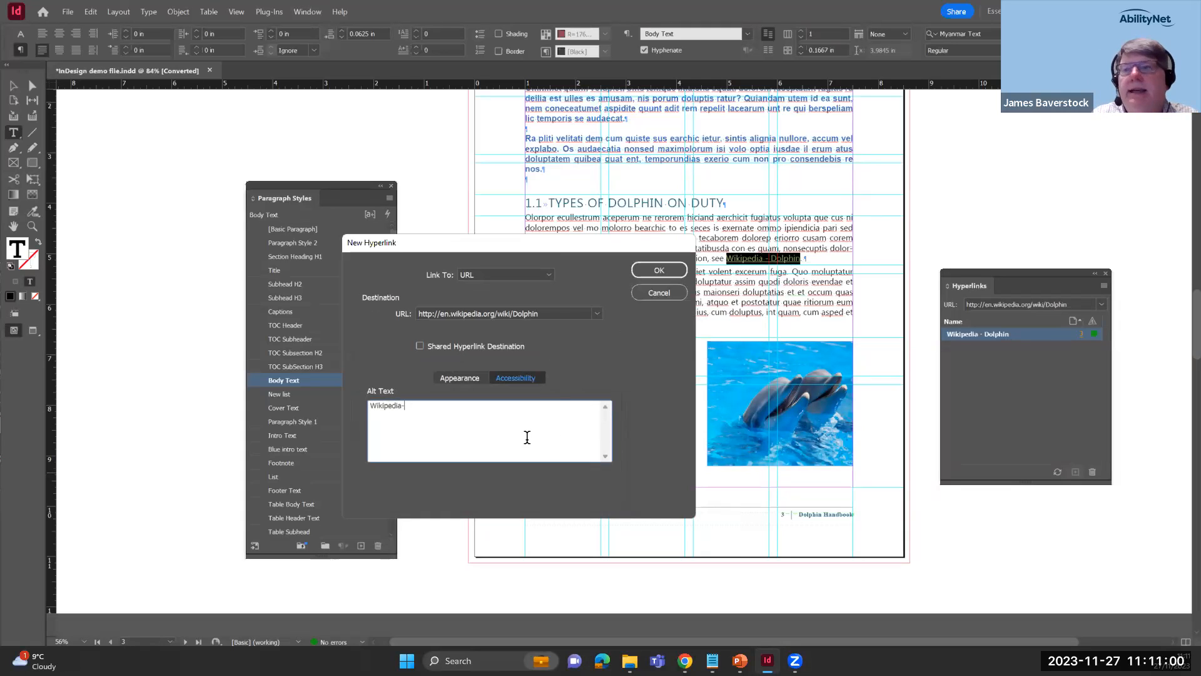
text( - Dolphin)
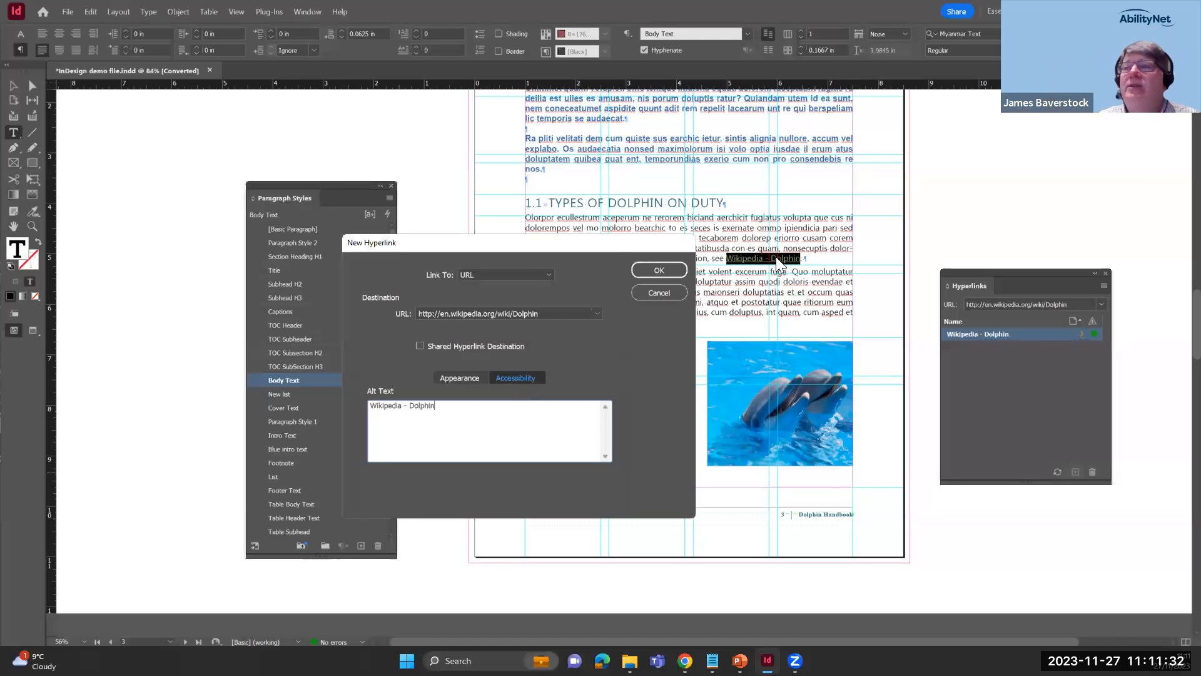
drag(606, 247, 822, 358)
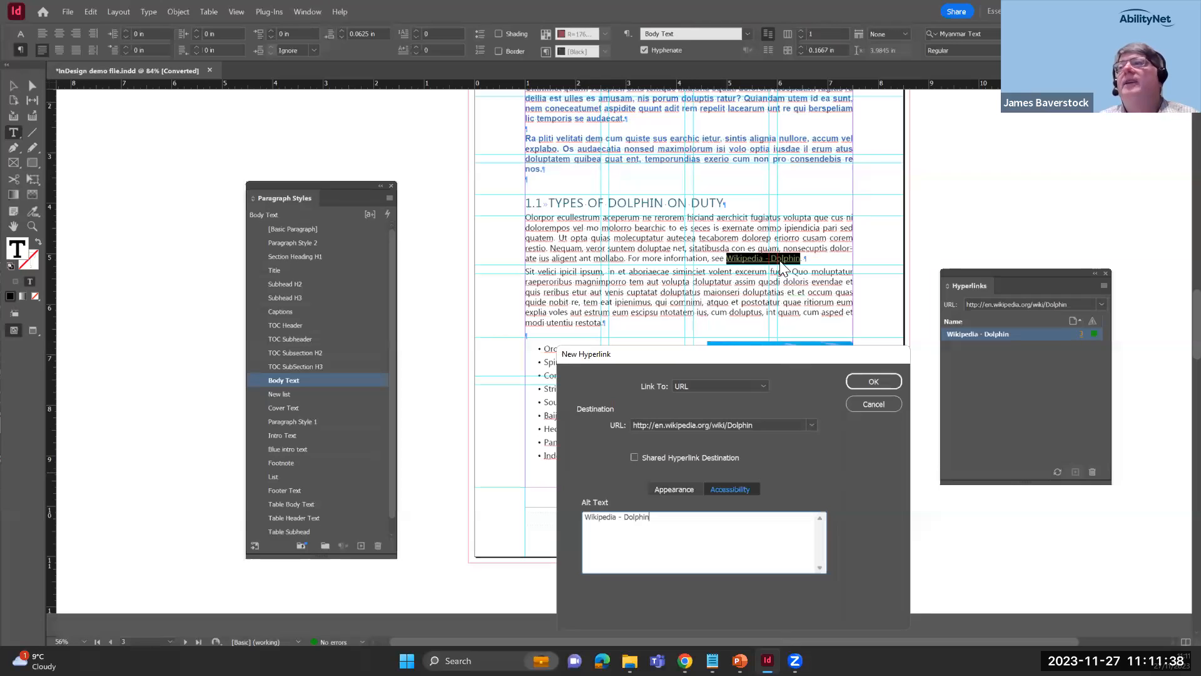
drag(777, 356, 556, 247)
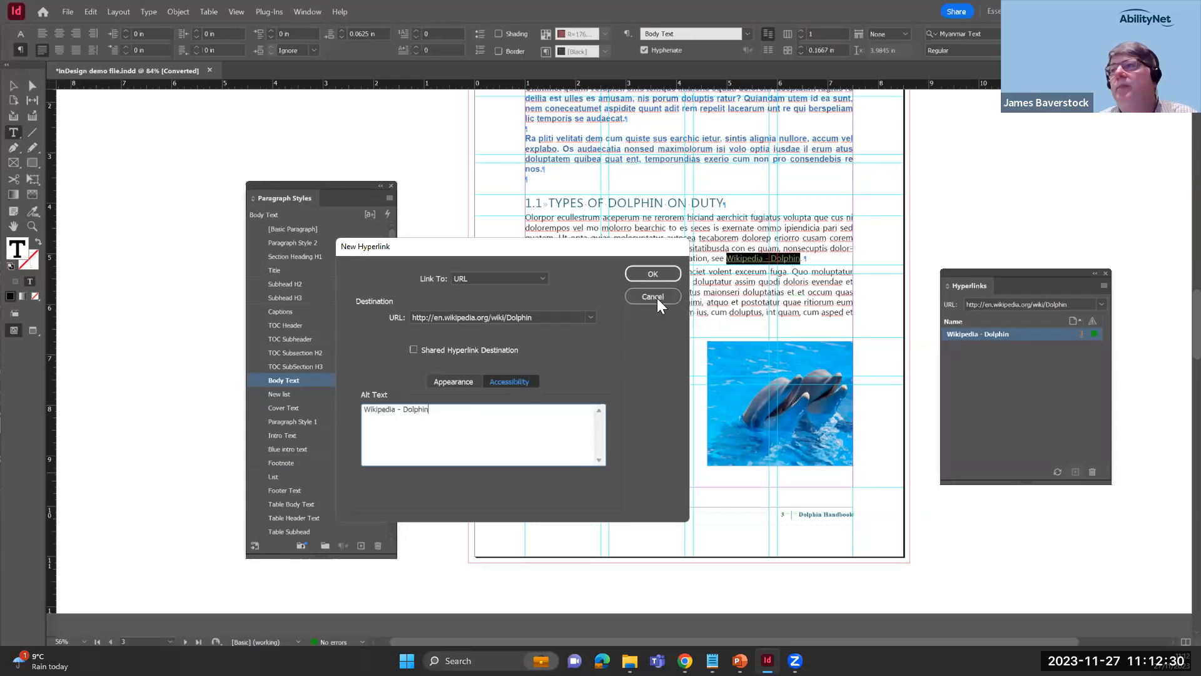
click(658, 273)
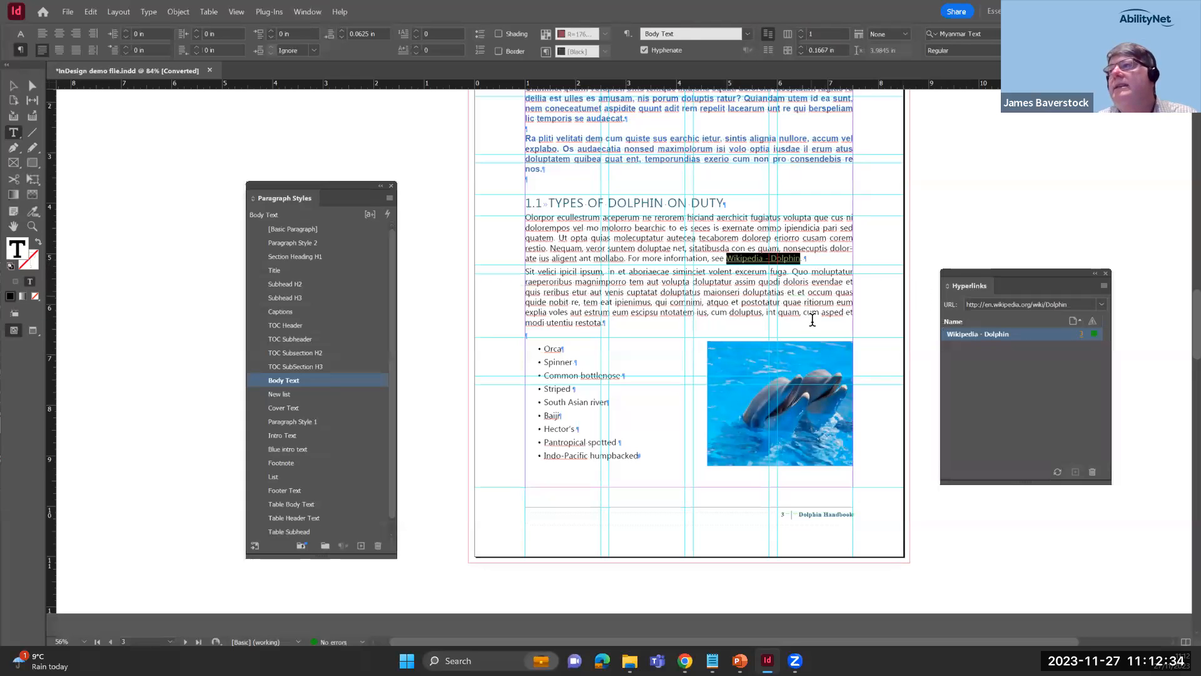
drag(795, 266, 914, 275)
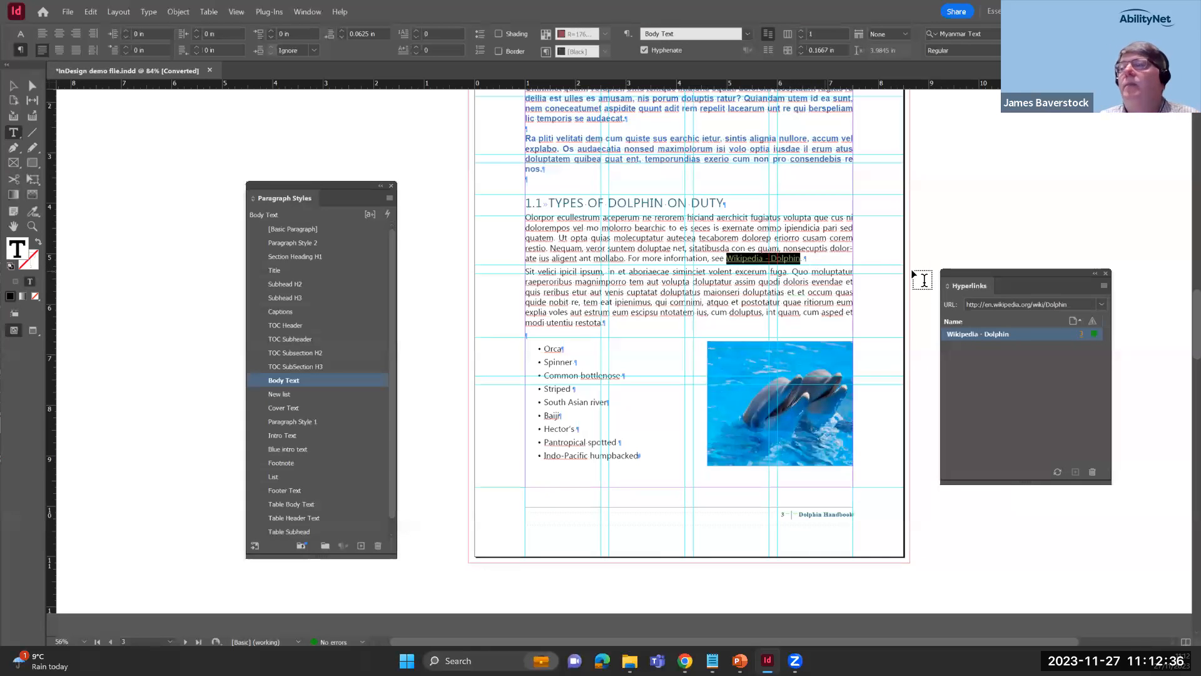
click(1096, 338)
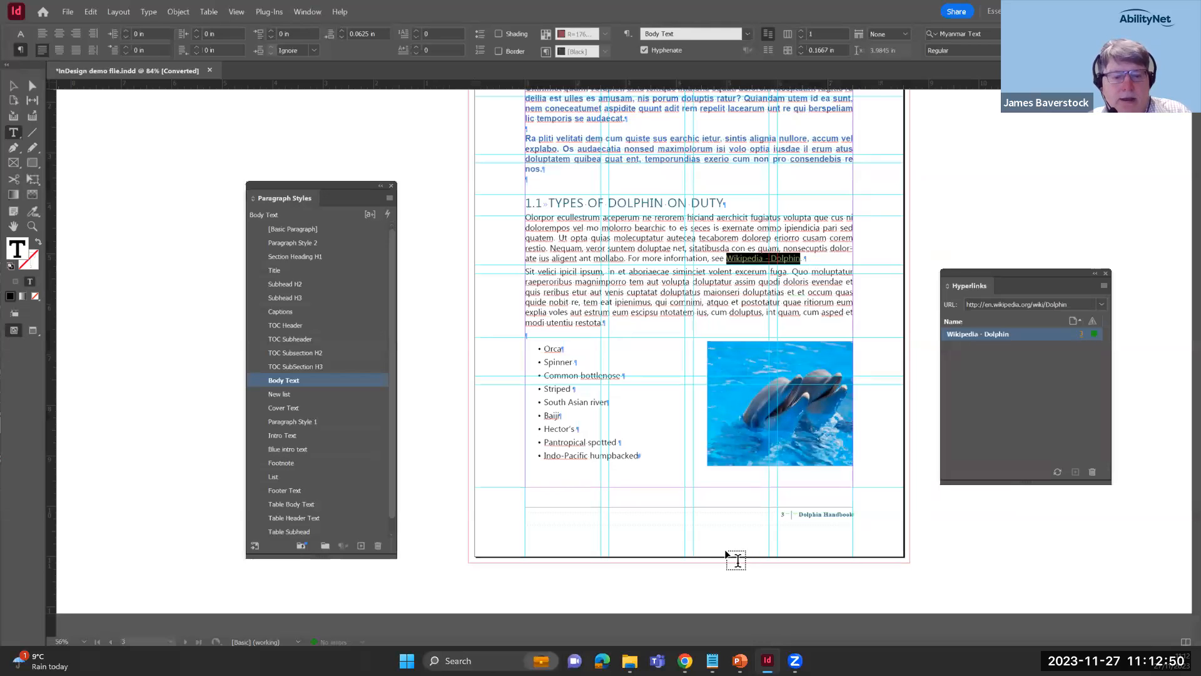
Return to the PowerPoint slideshow and advance to the "Example: Table of Contents" slide
key(alt+Tab)
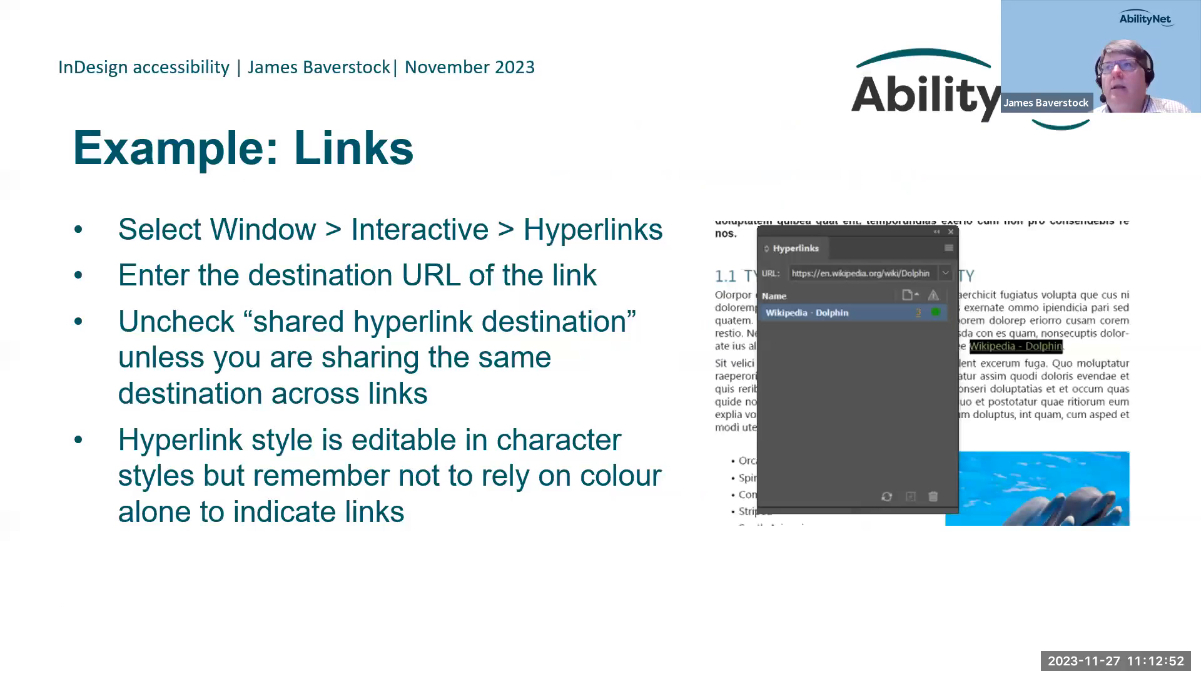
key(Right)
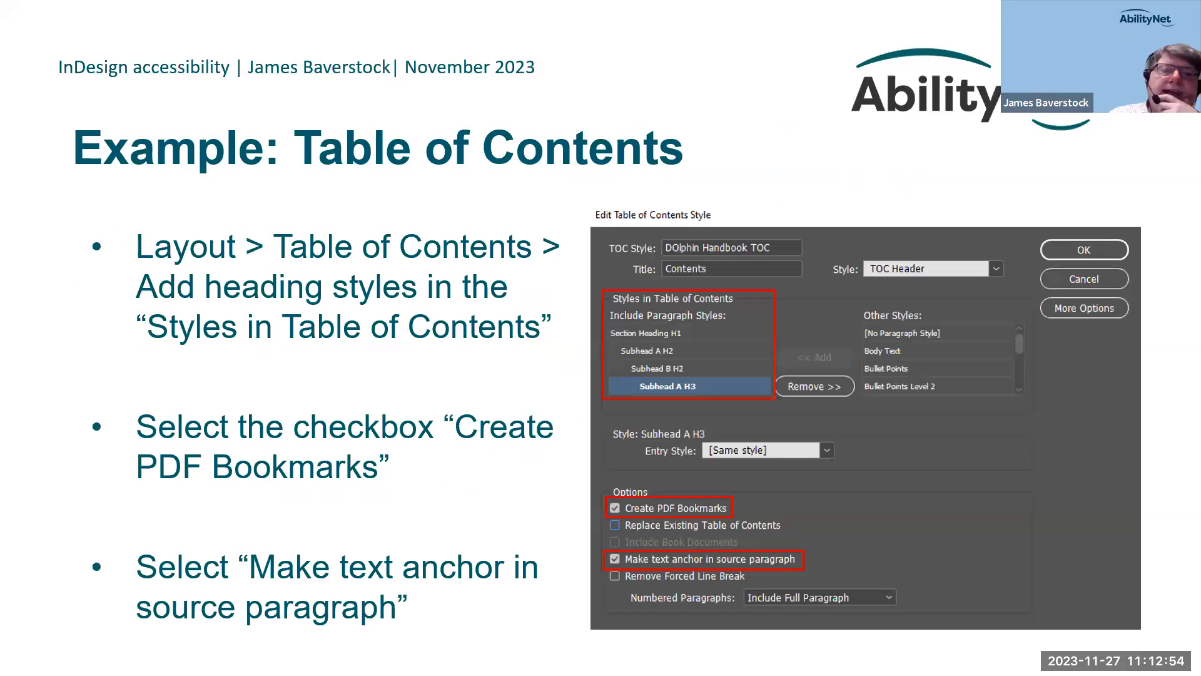
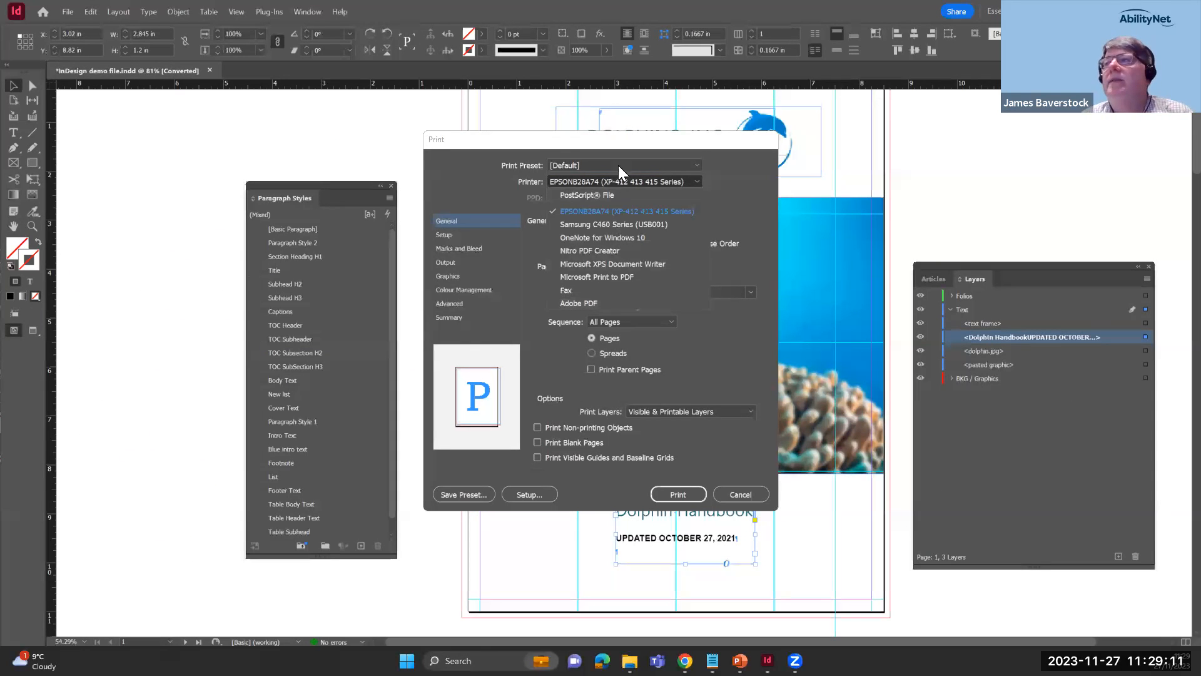
Cancel printing and start an Adobe PDF (Interactive) export to the Desktop as "InDesign demo file.pdf", replacing the existing file
click(735, 494)
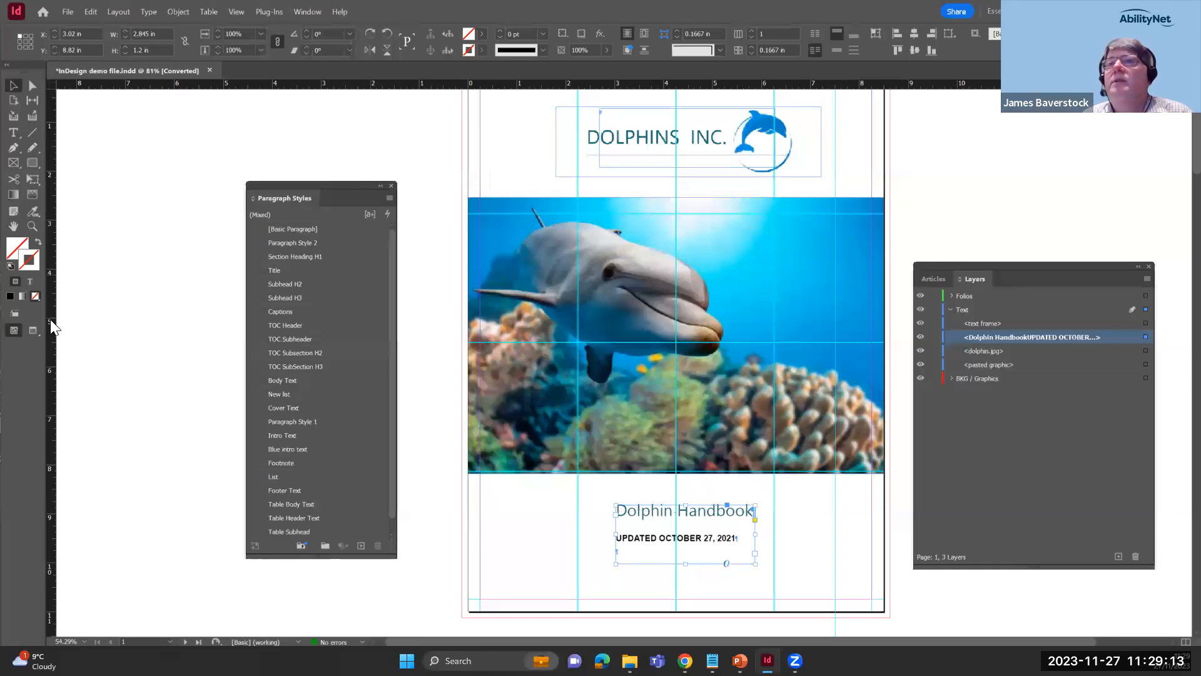
click(69, 12)
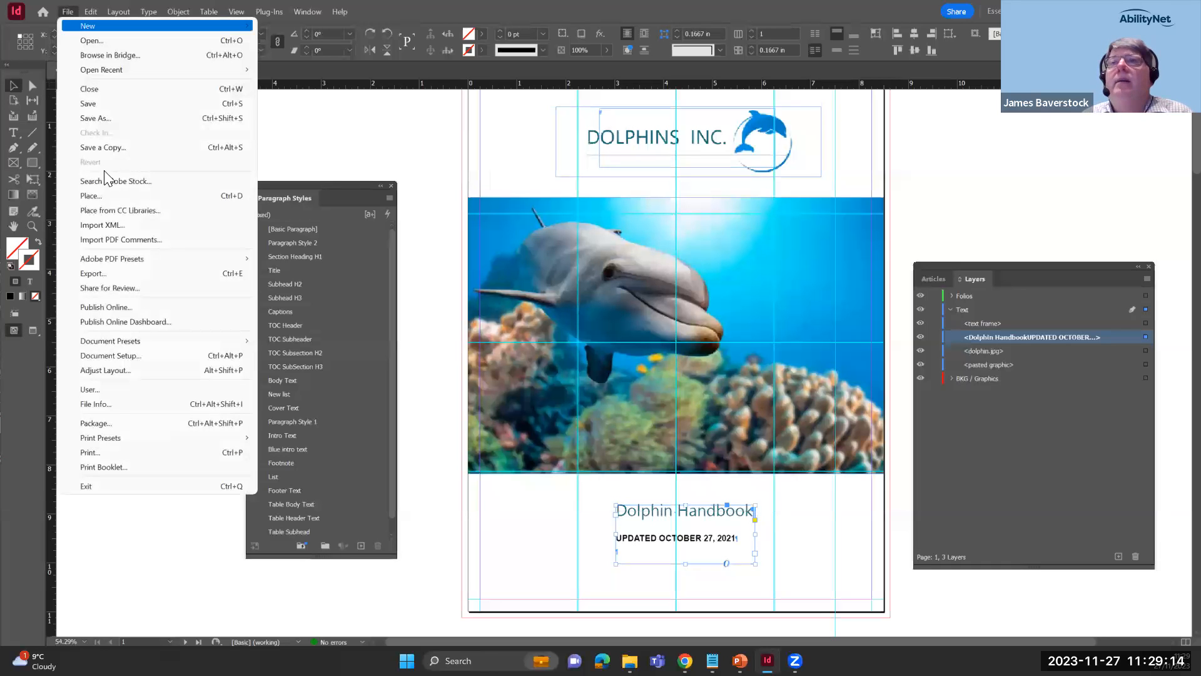
click(106, 273)
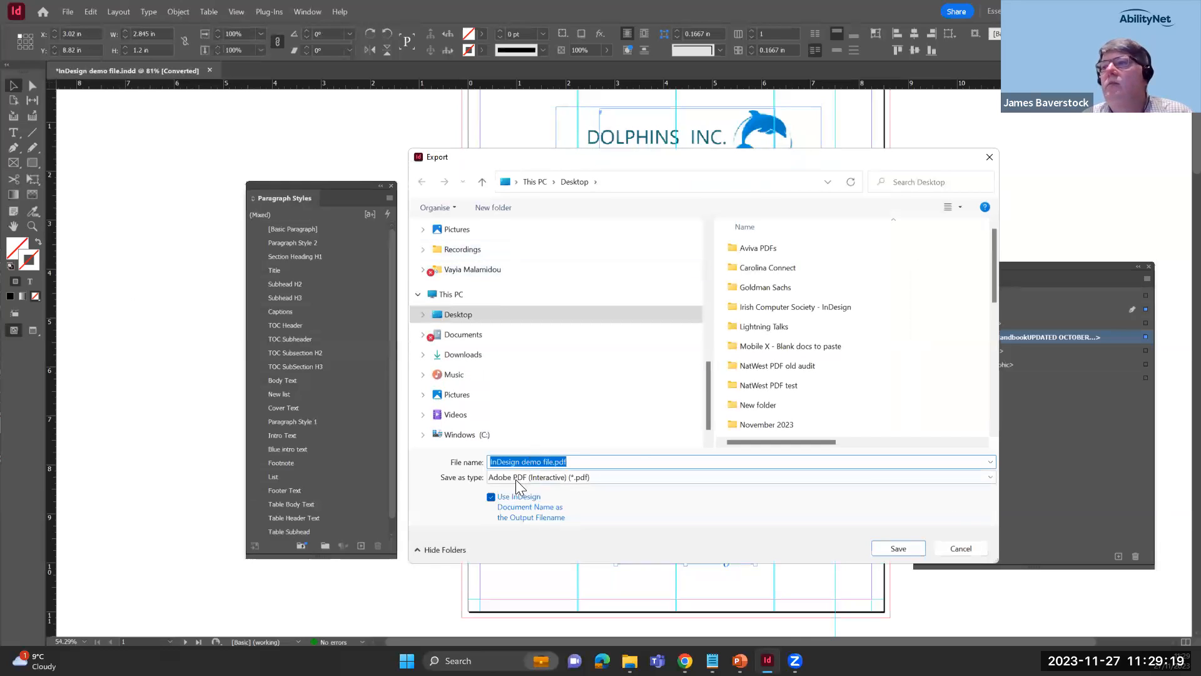
click(907, 553)
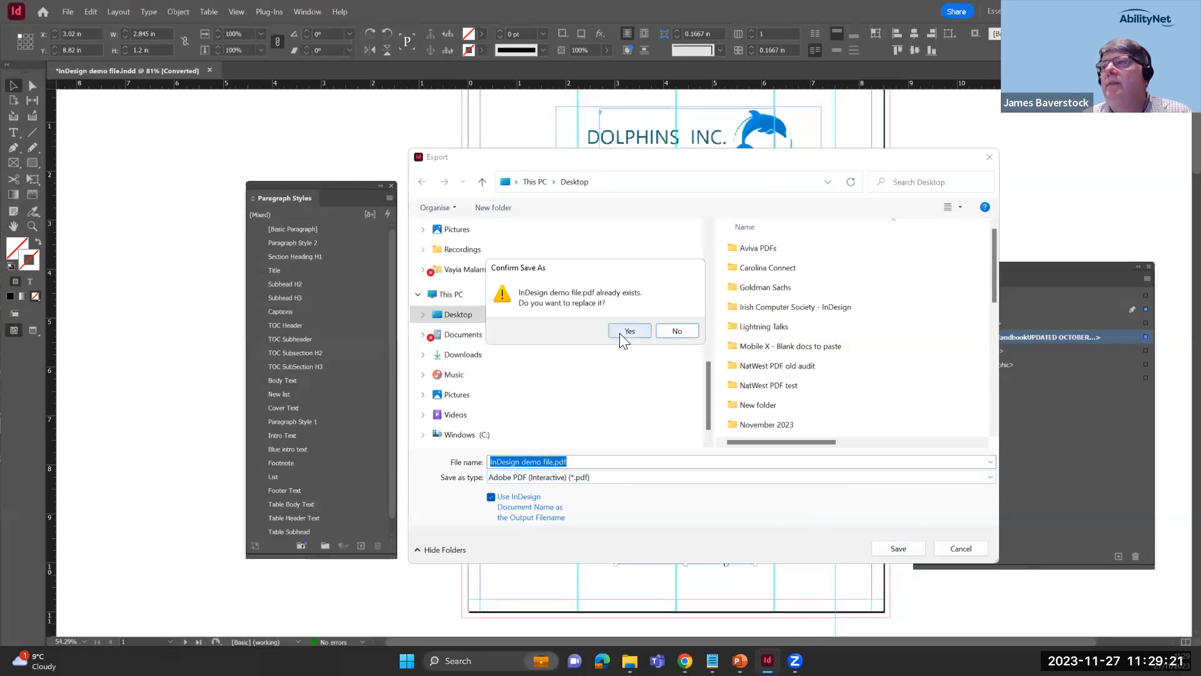
click(623, 337)
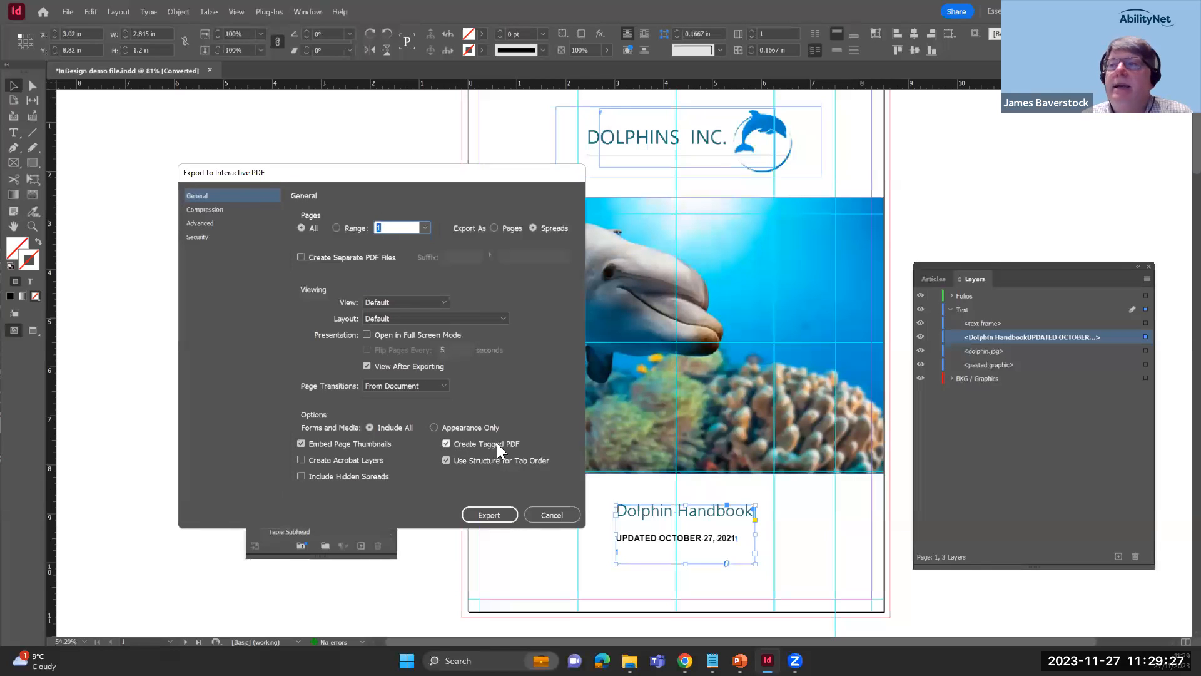
Review the Display Title and Language accessibility options in the advanced export settings, and export the interactive PDF
click(212, 223)
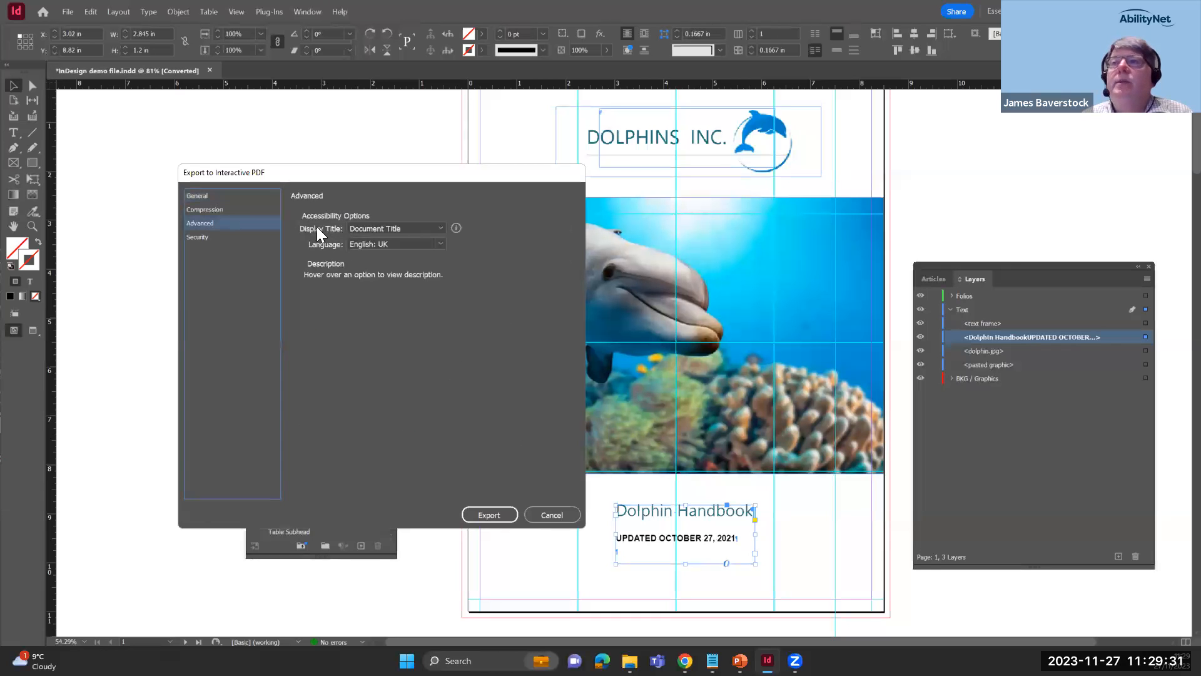
mouse_move(354, 228)
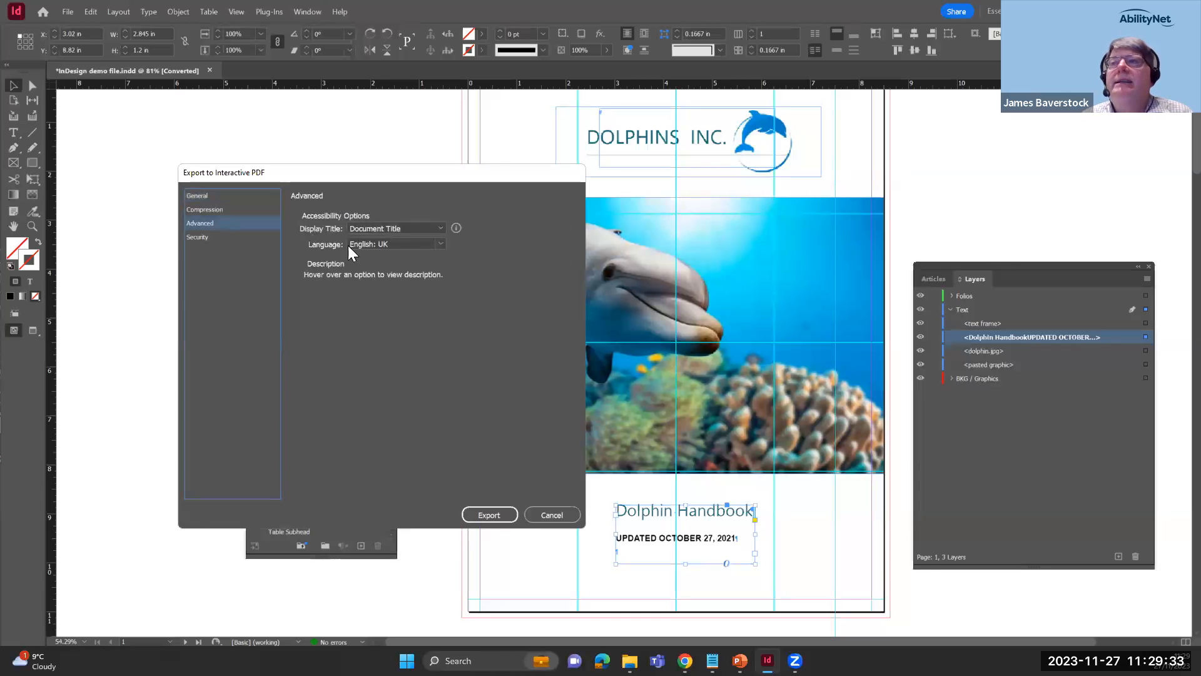
click(489, 514)
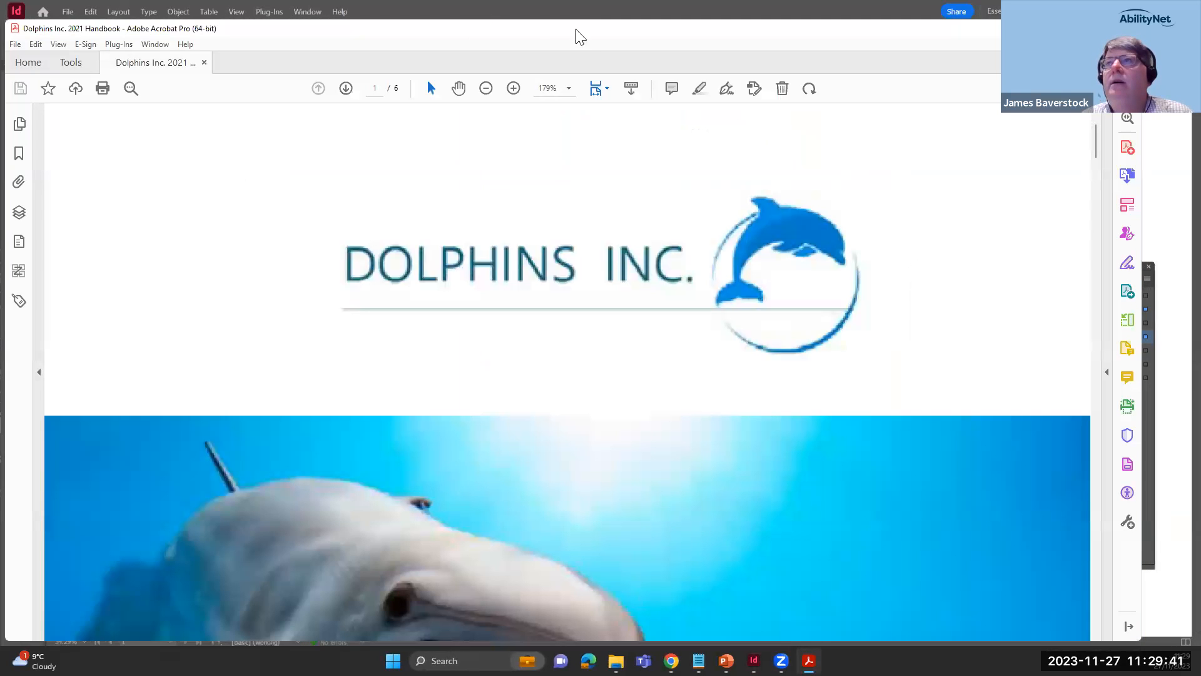
Bring the exported handbook PDF to the front in Acrobat, maximize its window and show its accessibility tags
drag(550, 13, 639, 319)
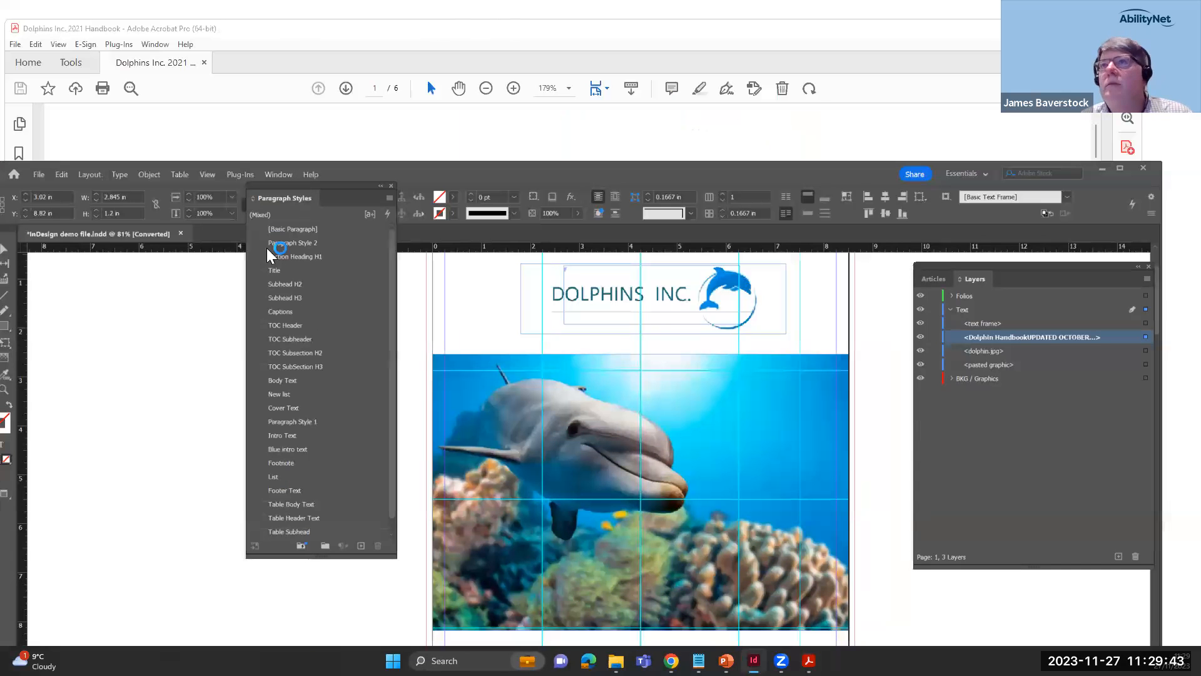
click(455, 30)
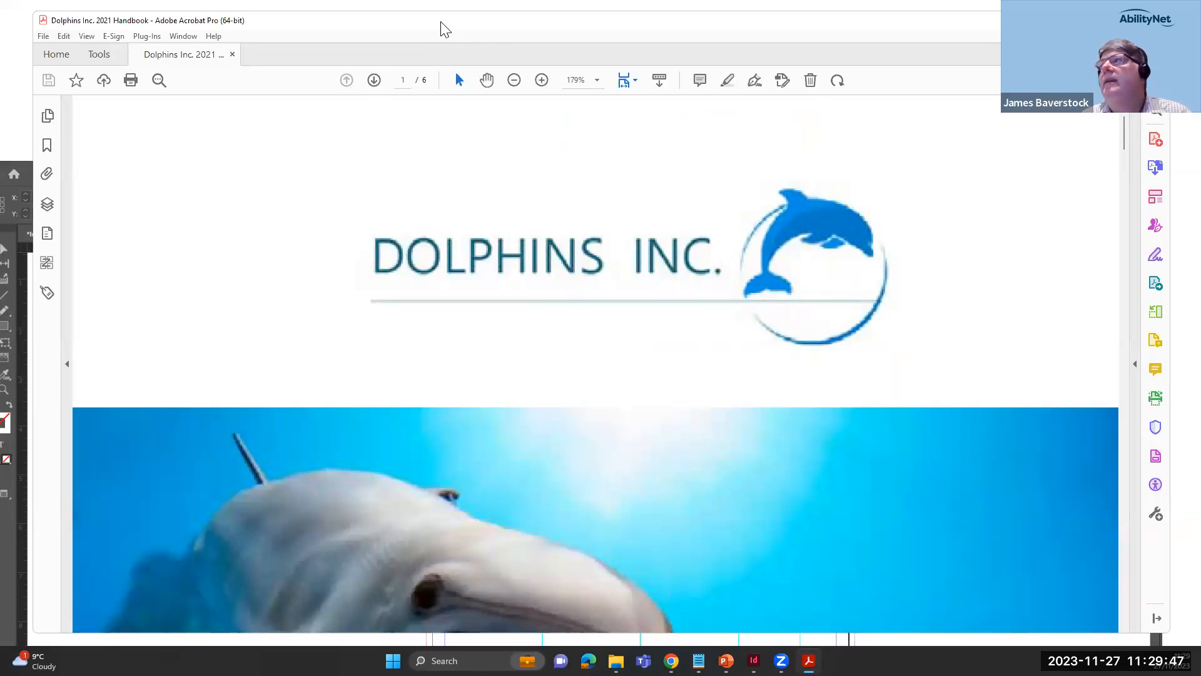
drag(455, 19, 421, 1)
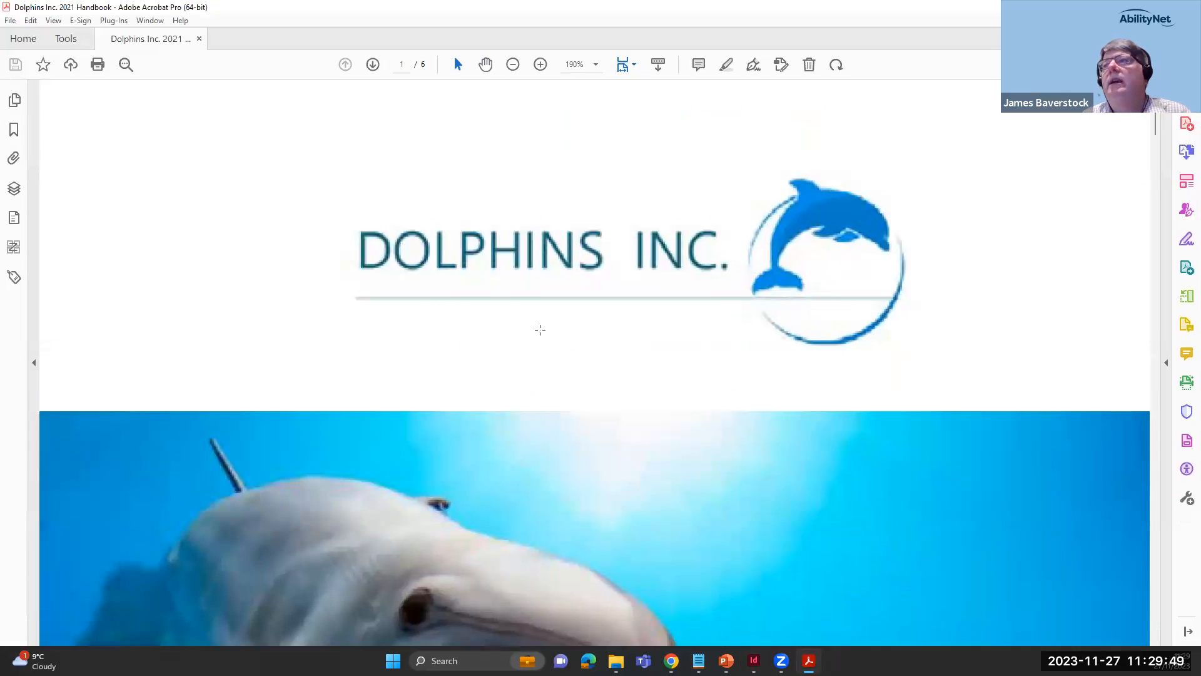
click(15, 283)
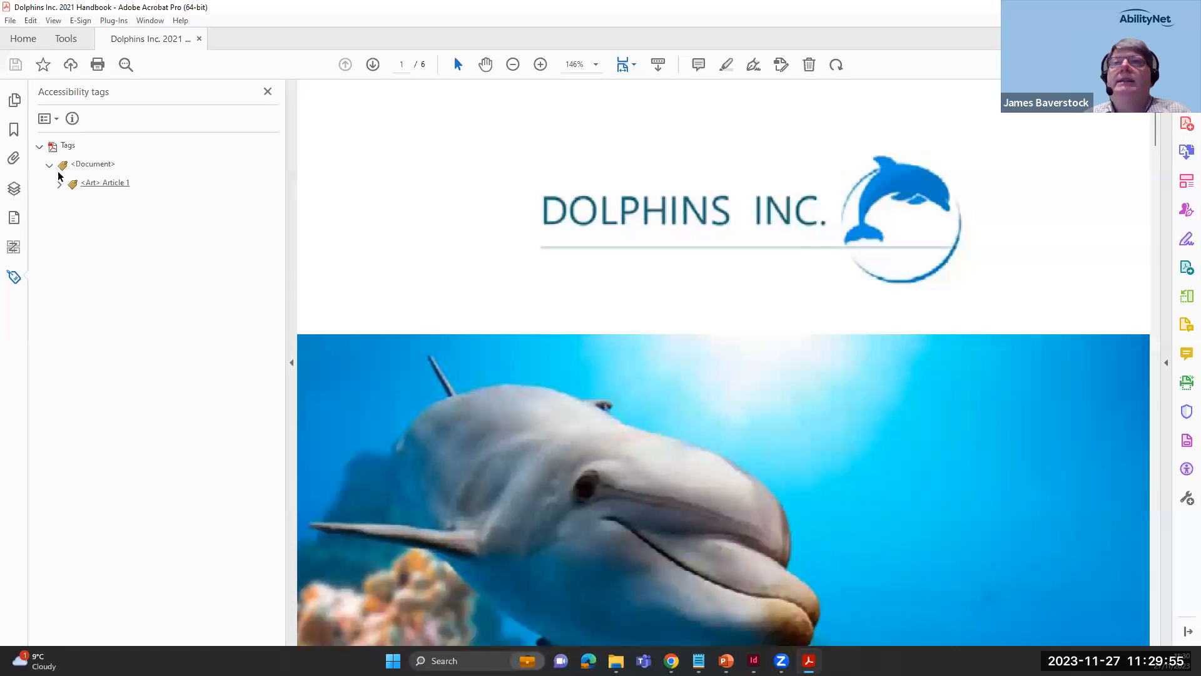
Select the "Dolphins on Duty" heading text on page 3 and find its tag from the selection
scroll(730, 419, down, 8)
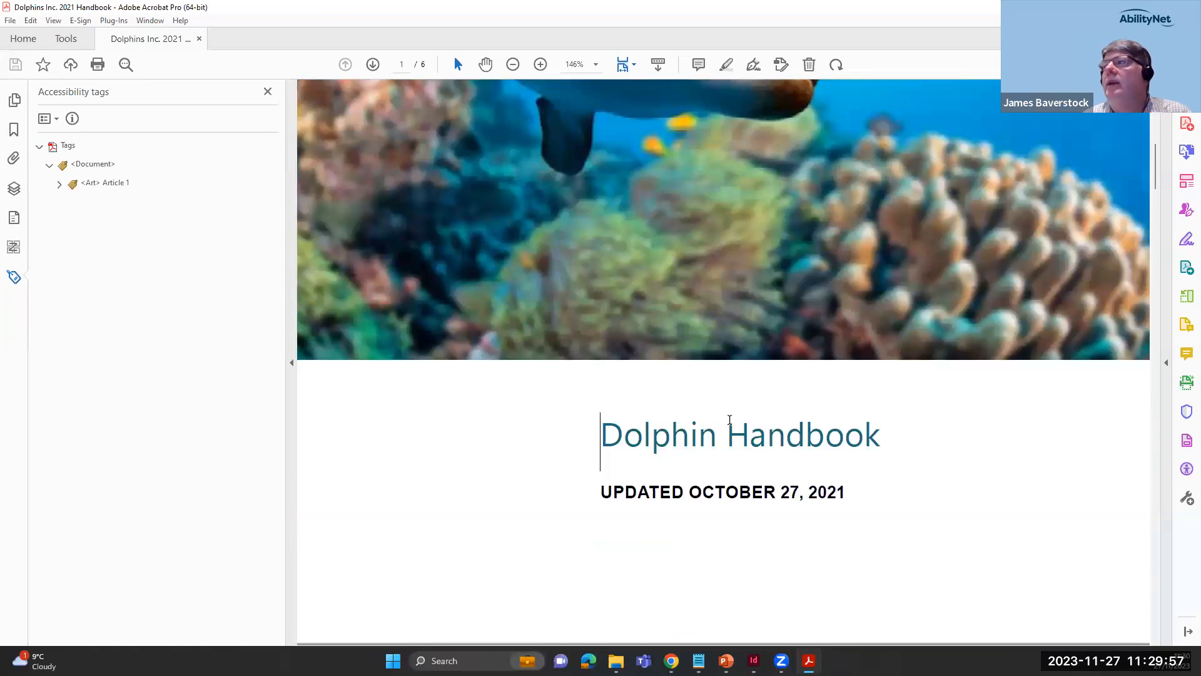
scroll(729, 419, down, 15)
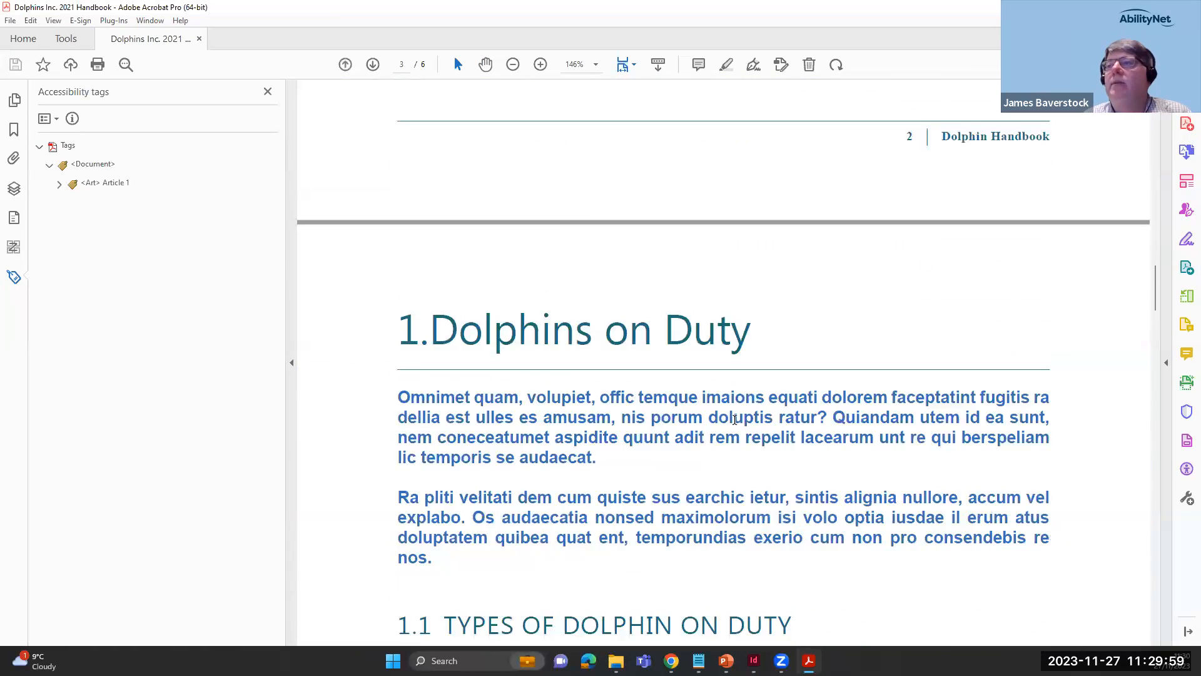
scroll(735, 419, down, 2)
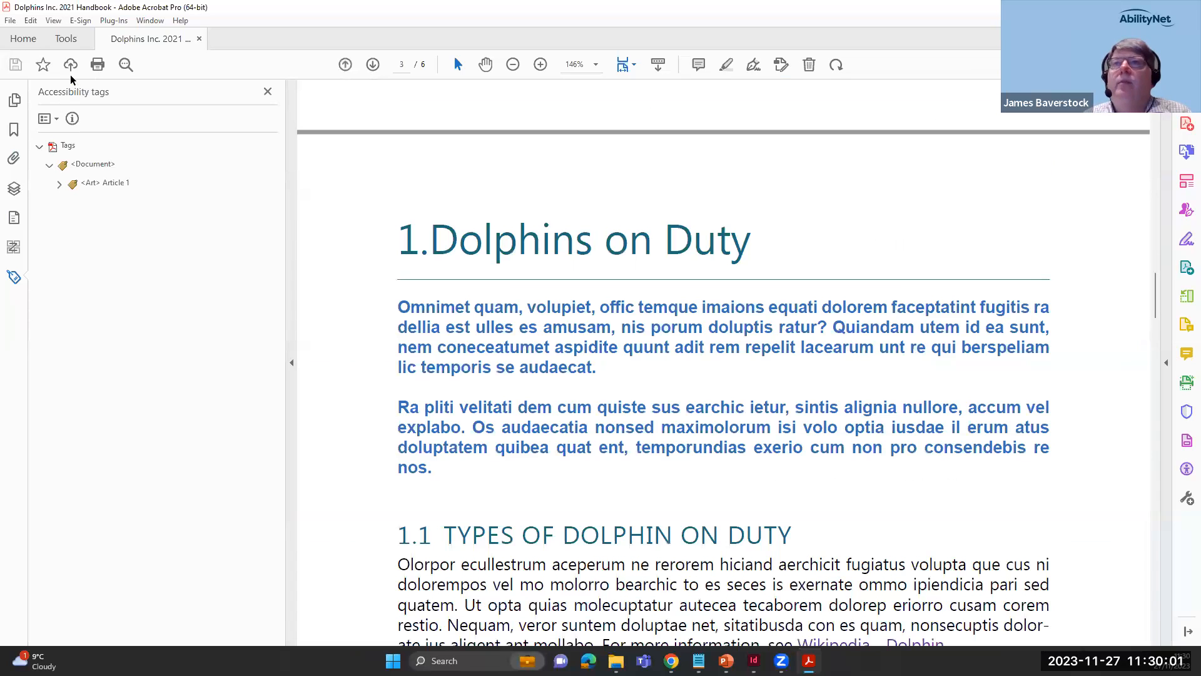
drag(430, 240, 750, 239)
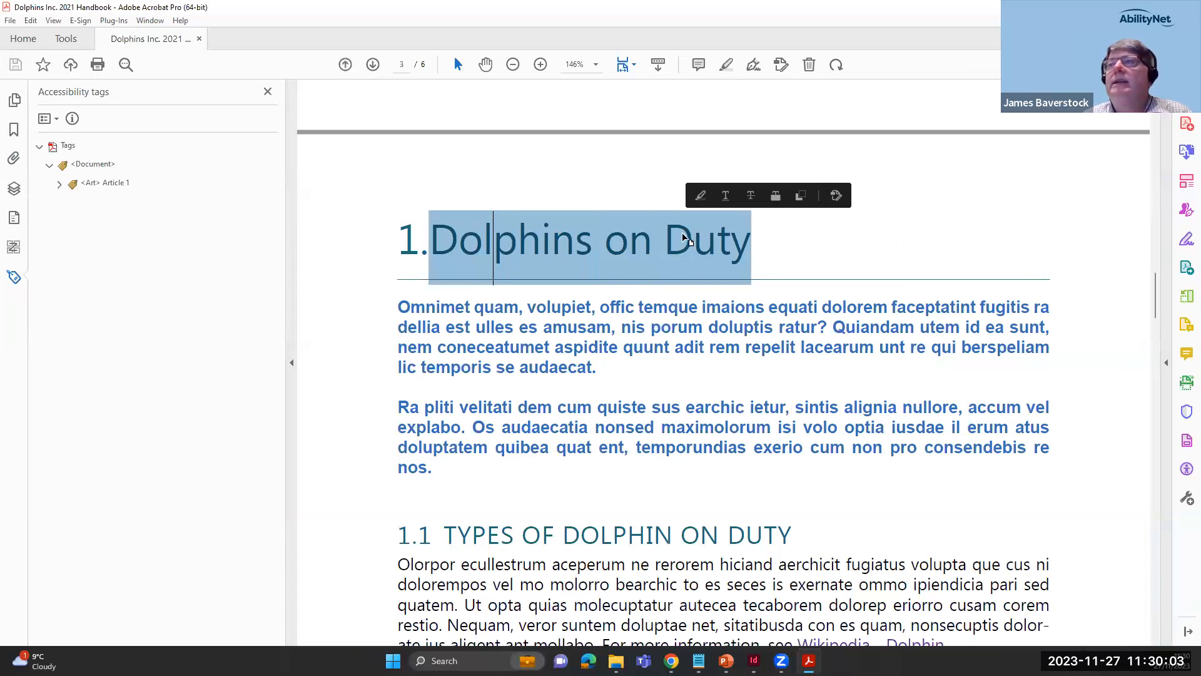
click(45, 119)
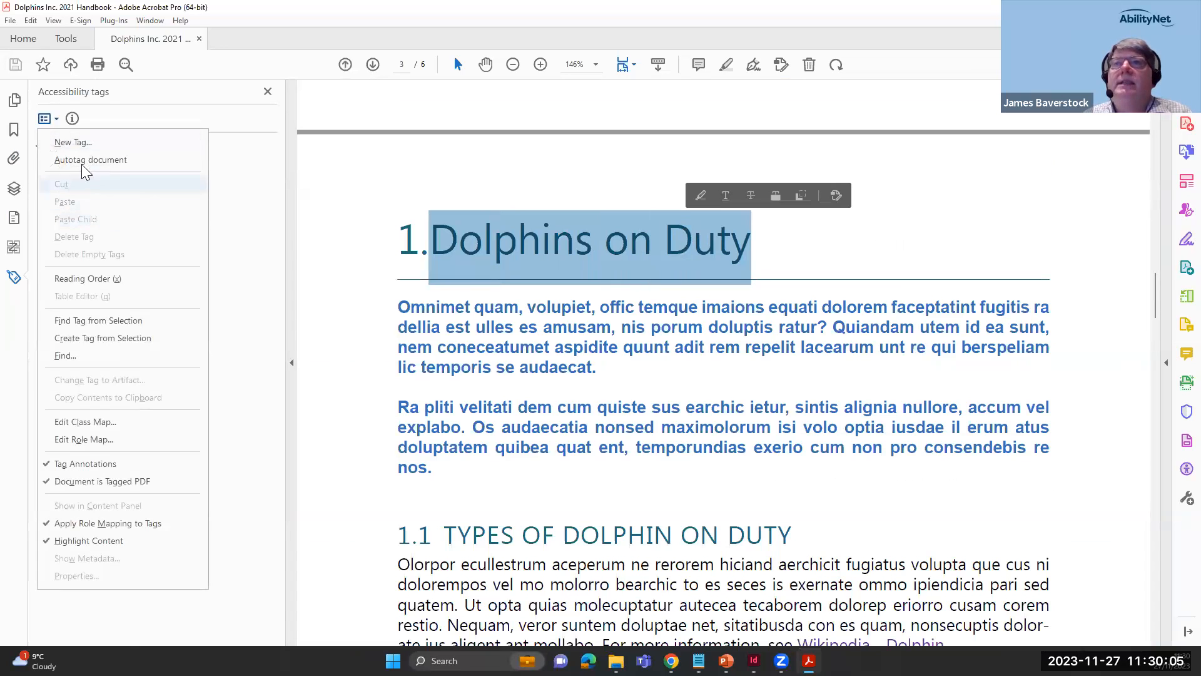
click(117, 320)
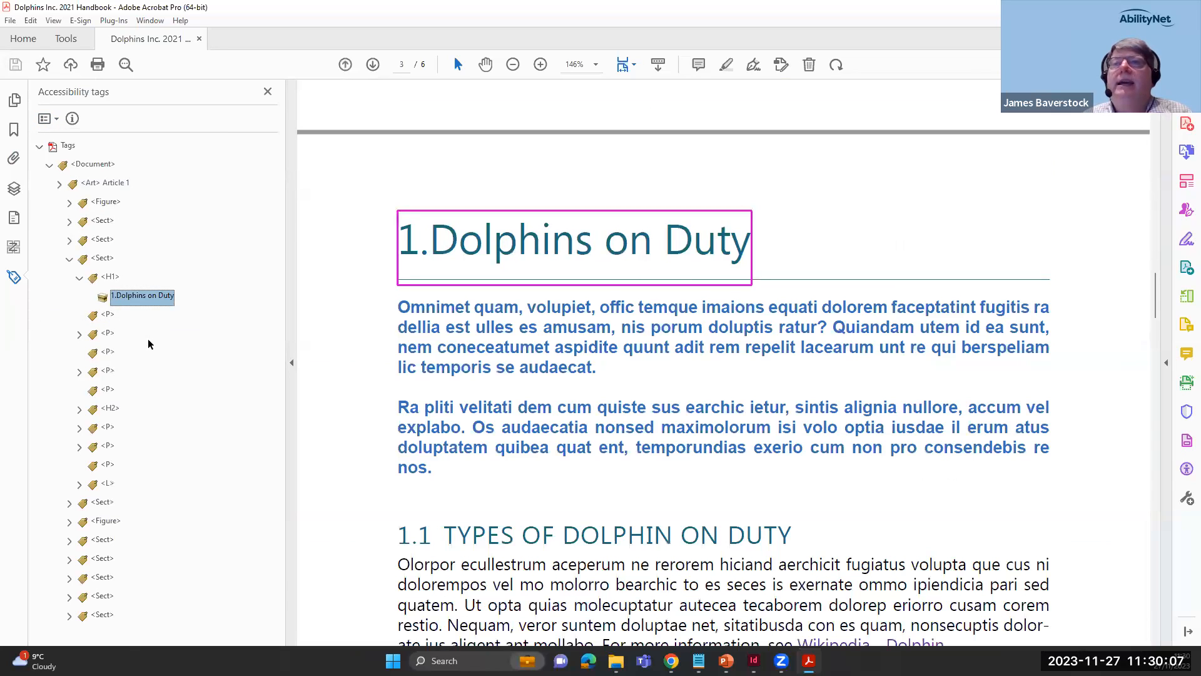
Inspect the content covered by the H1, first intro paragraph and H2 tags of the "Dolphins on Duty" section
click(110, 277)
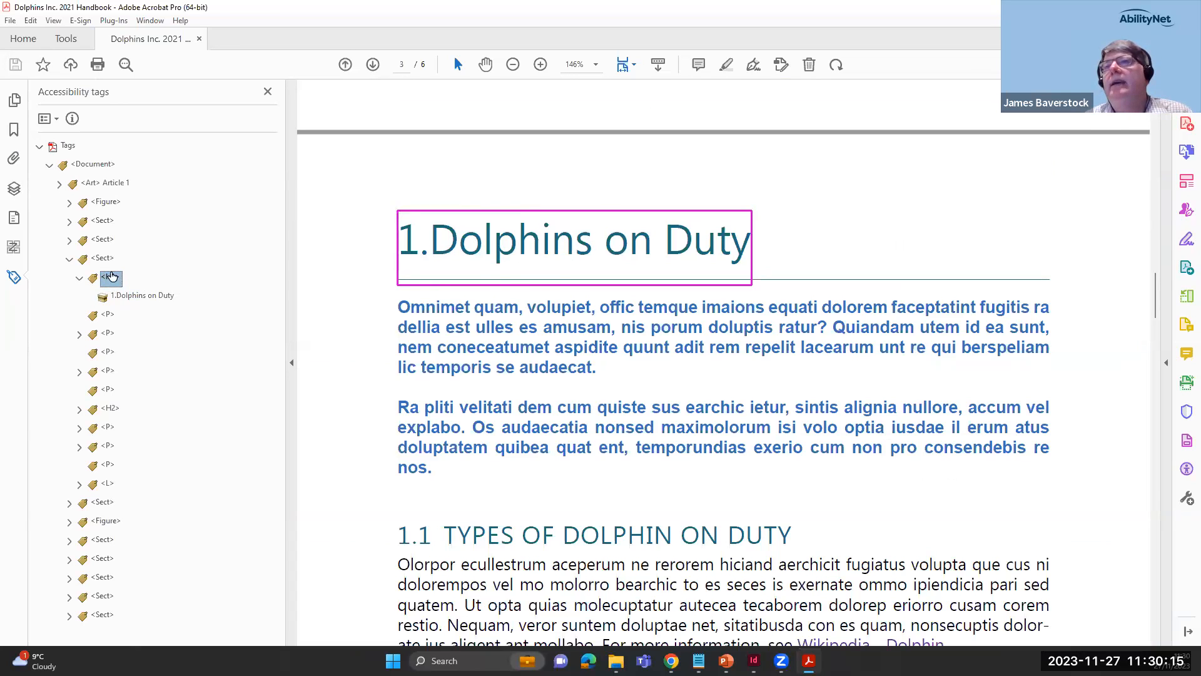
click(106, 335)
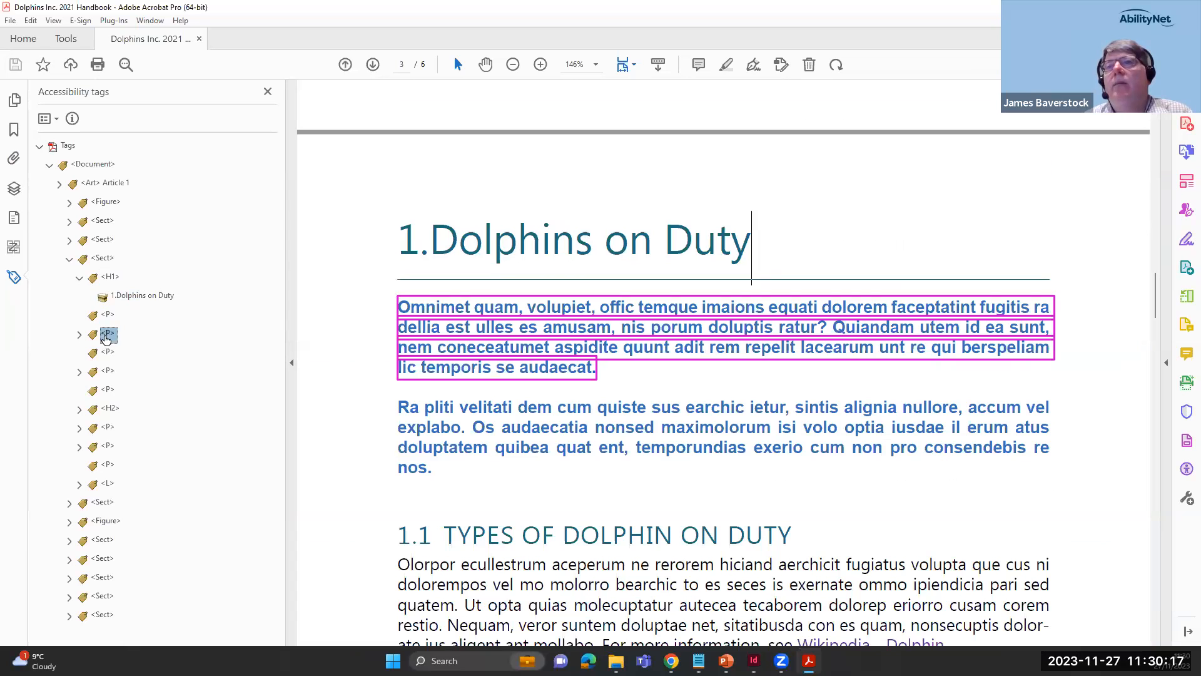
click(108, 409)
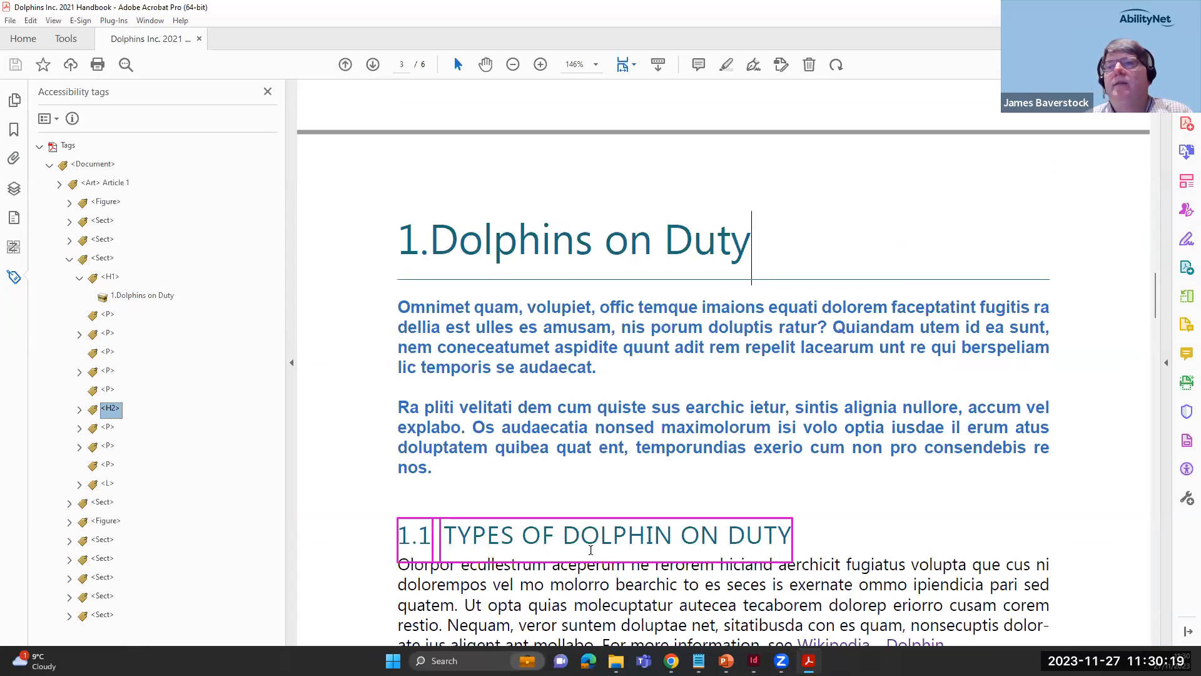
Select the bulleted items from "Orca" to "Common bottlenose" in section 1.1 and find their tags from the selection
scroll(485, 377, down, 7)
drag(436, 343, 482, 401)
click(51, 123)
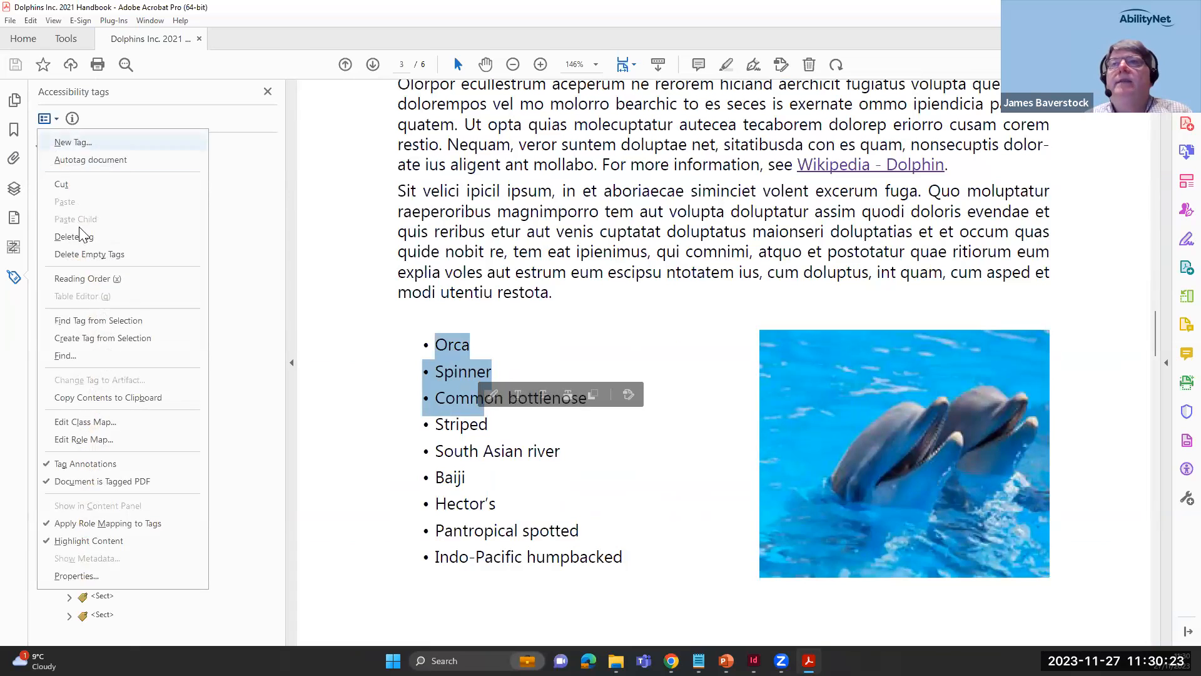
click(114, 320)
scroll(149, 342, down, 2)
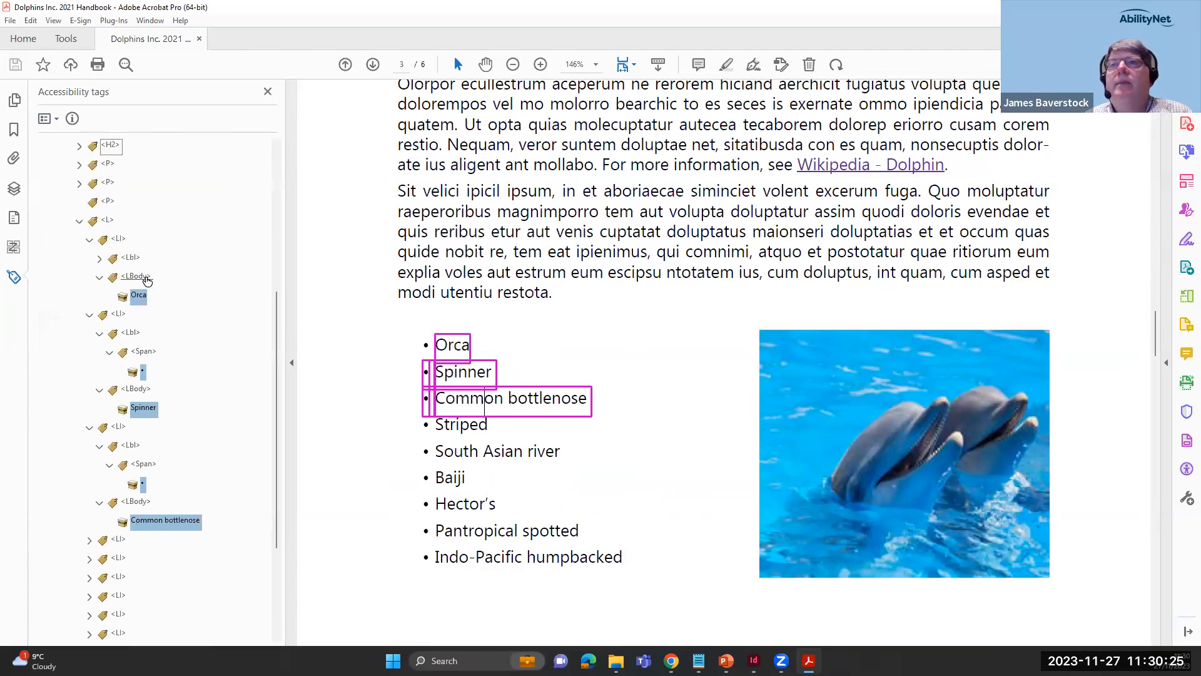
Inspect the dolphin list's L tag and the LI, Lbl, LBody and content entries of its "Orca" item
scroll(125, 282, up, 1)
click(116, 298)
click(108, 277)
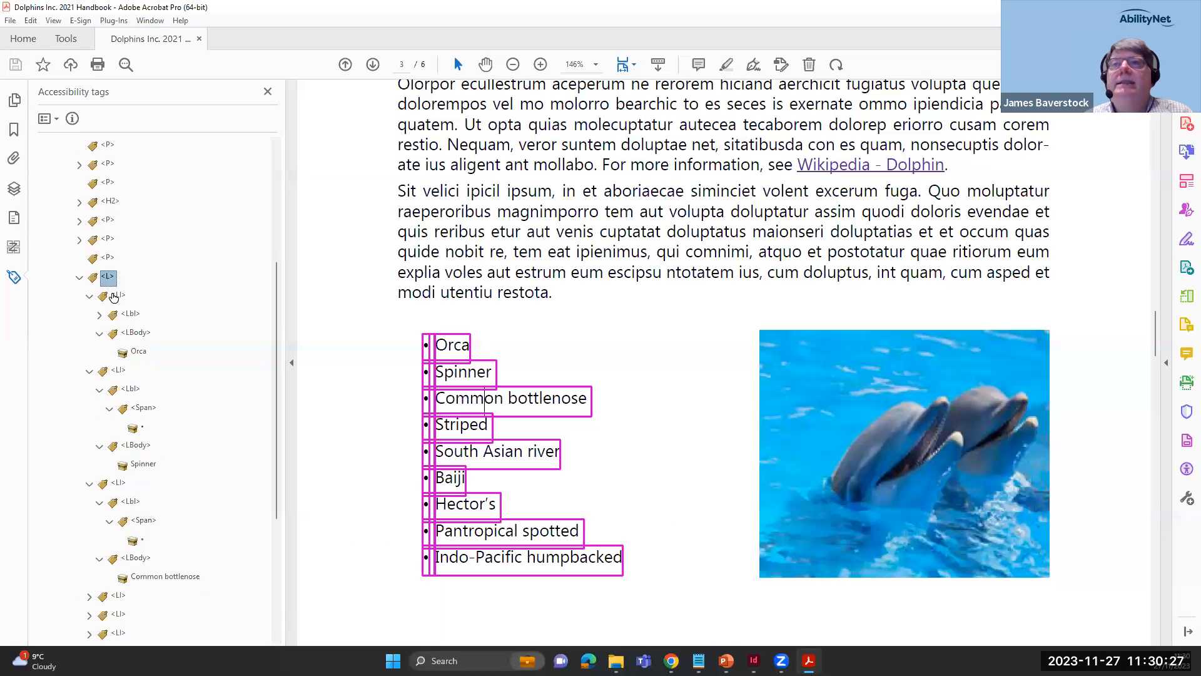
click(119, 295)
click(130, 314)
click(133, 332)
click(138, 351)
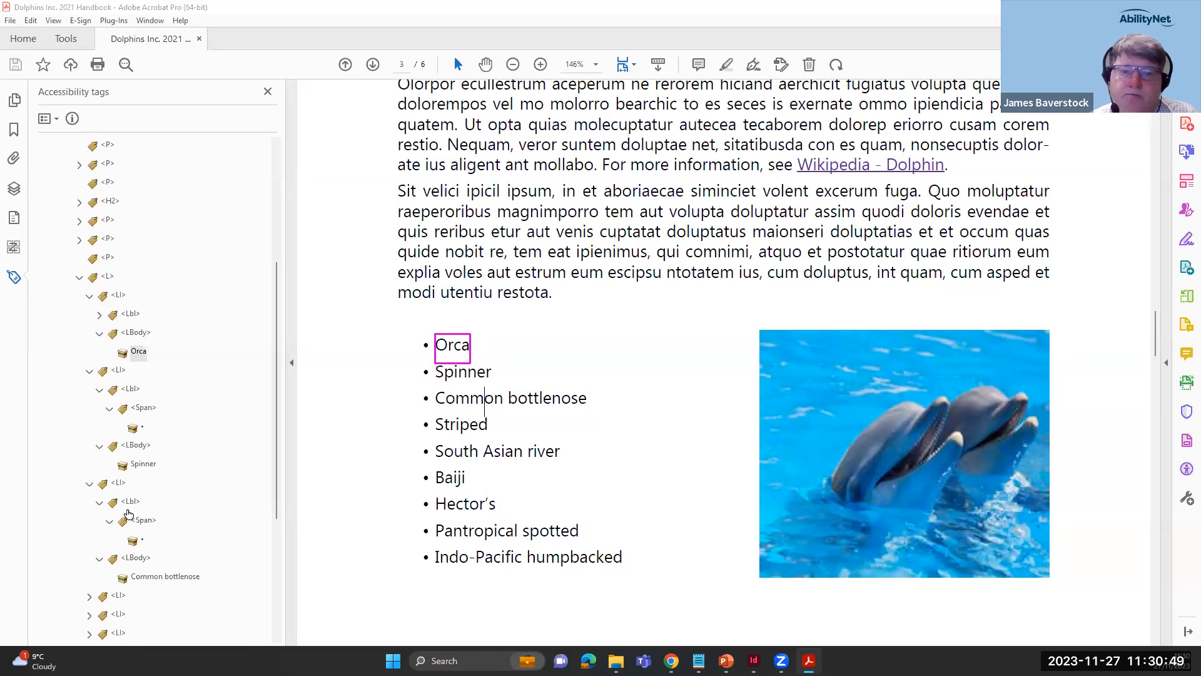
Go to Table 1 on page 5 and select its "Dolphin Names" header text
scroll(841, 539, down, 6)
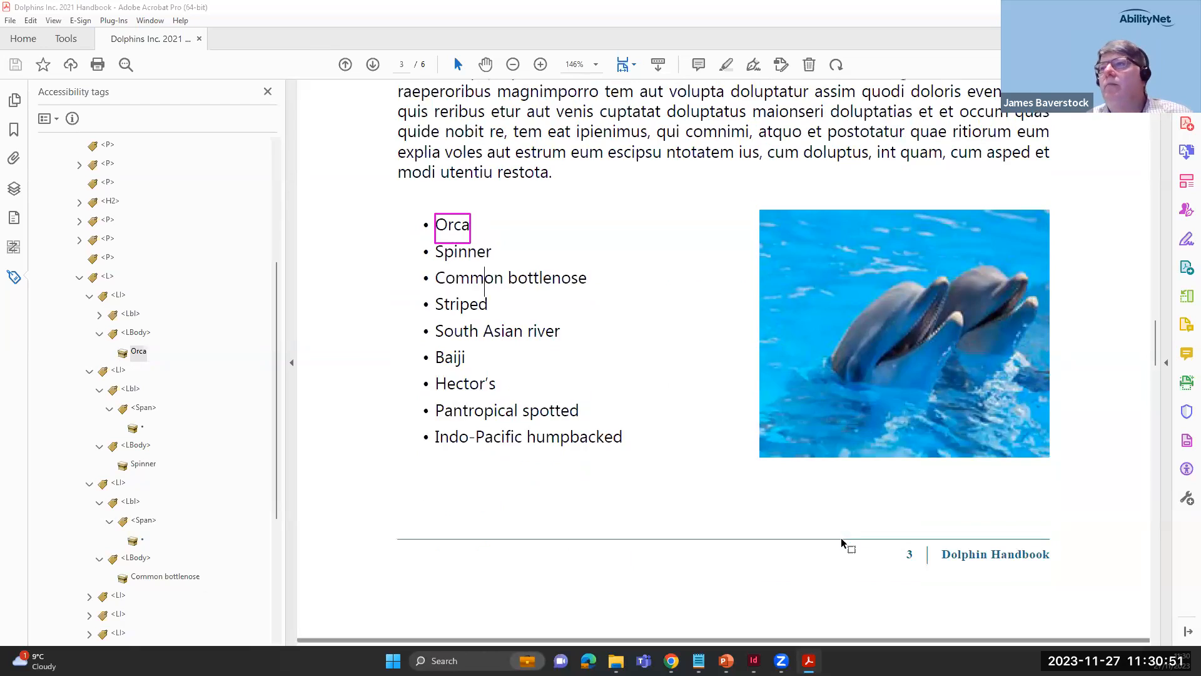
scroll(841, 539, down, 10)
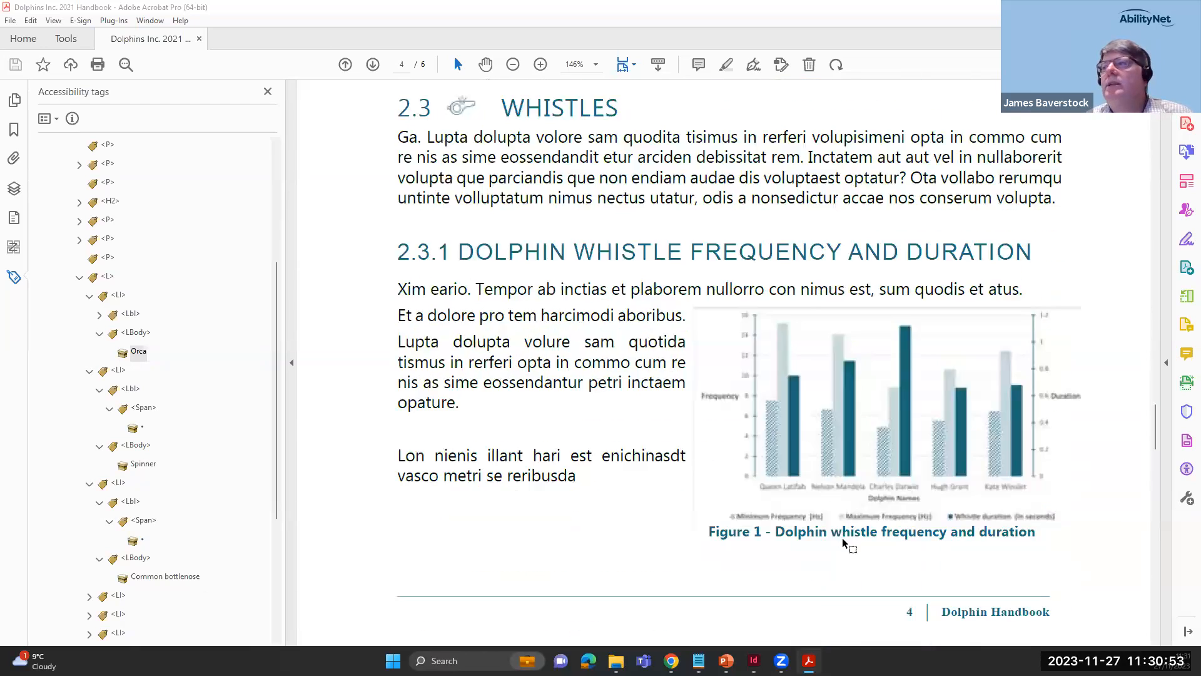
scroll(842, 539, down, 7)
scroll(435, 262, up, 2)
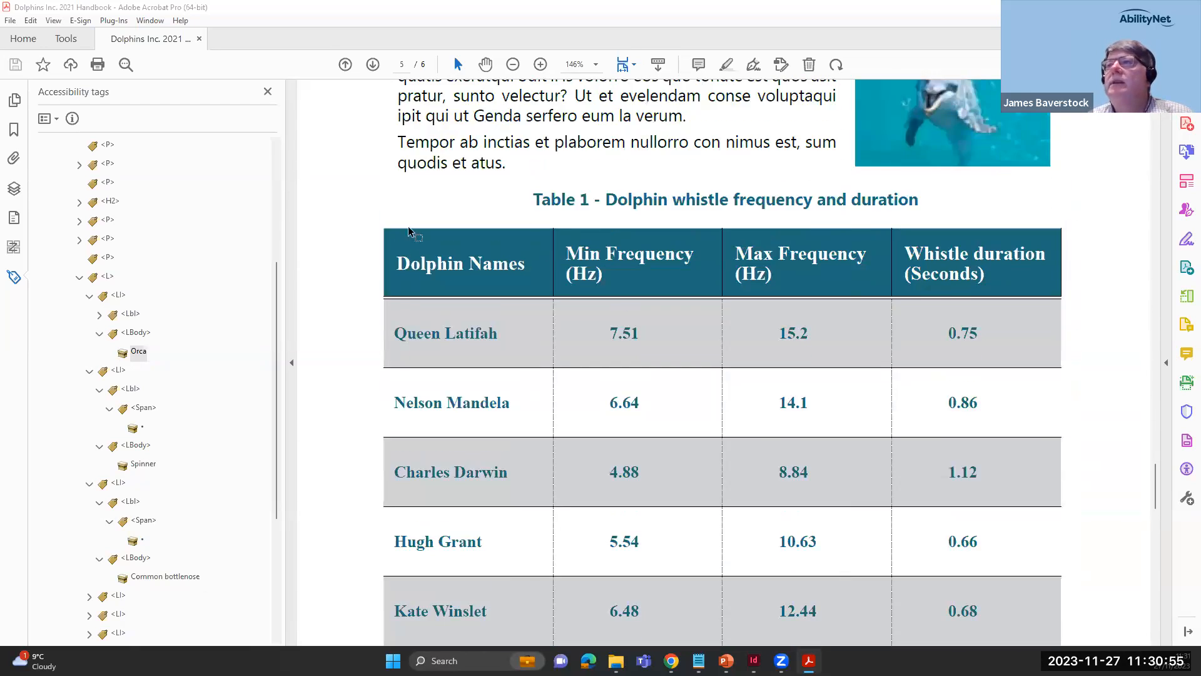
triple_click(435, 262)
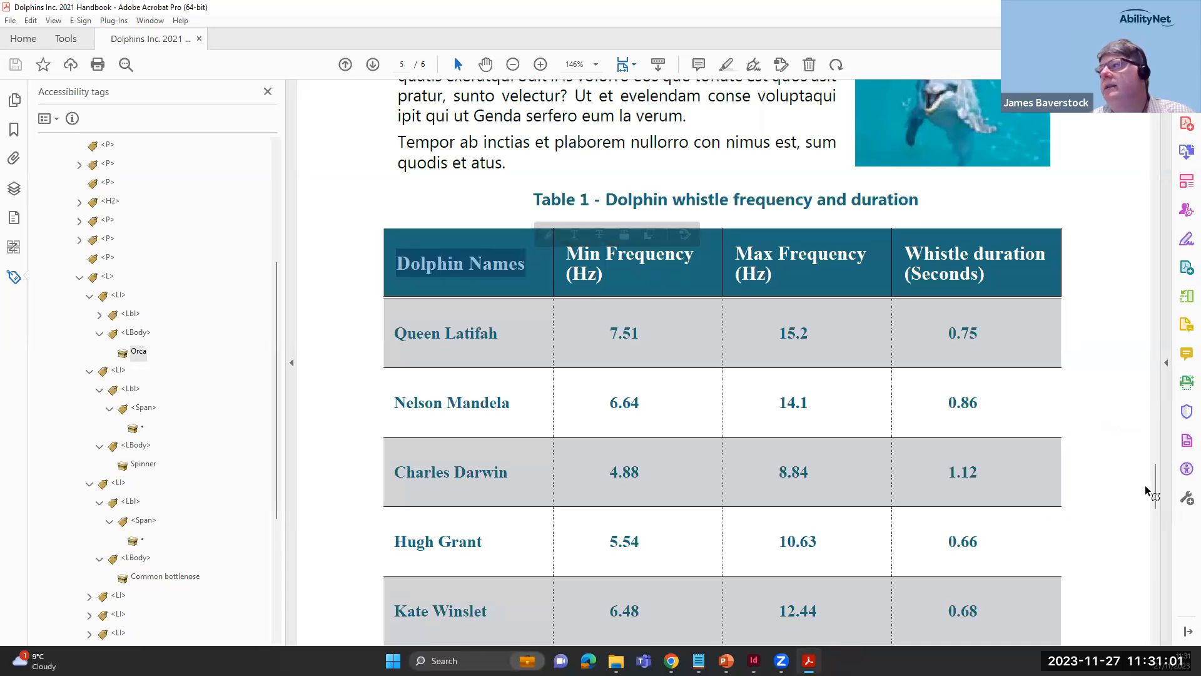
Show the Accessibility tools and check the context options on the header and first data row of Table 1
click(1186, 469)
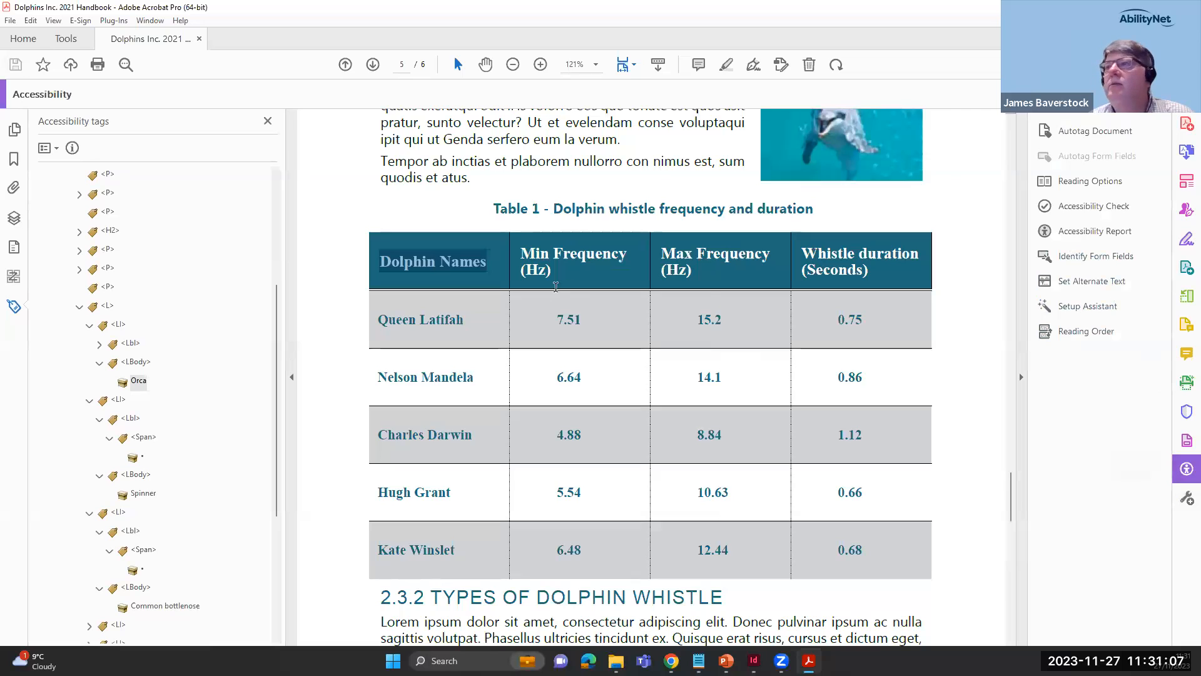
right_click(557, 292)
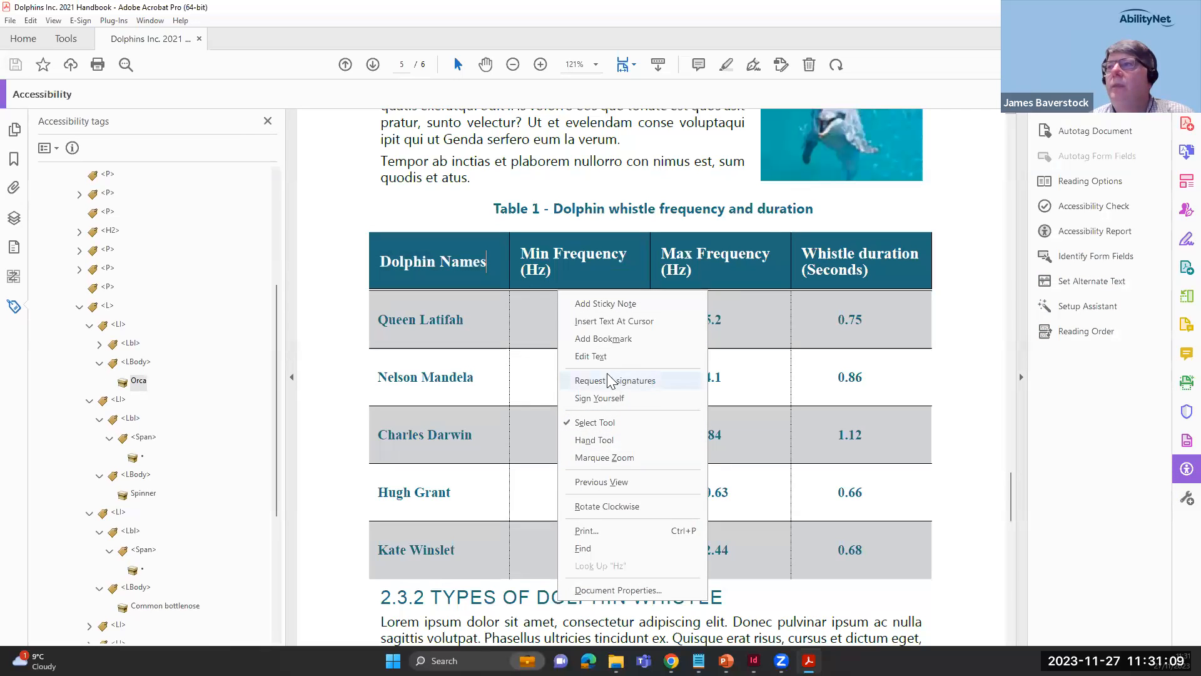
right_click(509, 358)
right_click(466, 329)
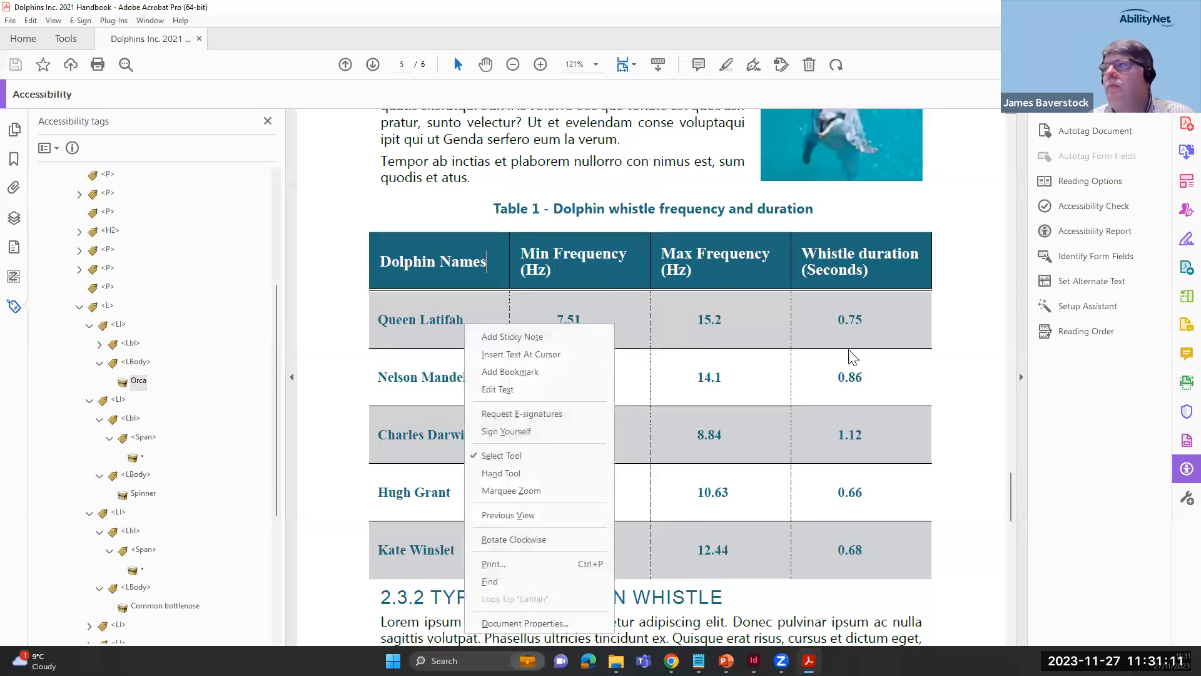
Start the Reading Order tool, move its dialog clear of Table 1 and open the table in the Table Editor
click(1086, 331)
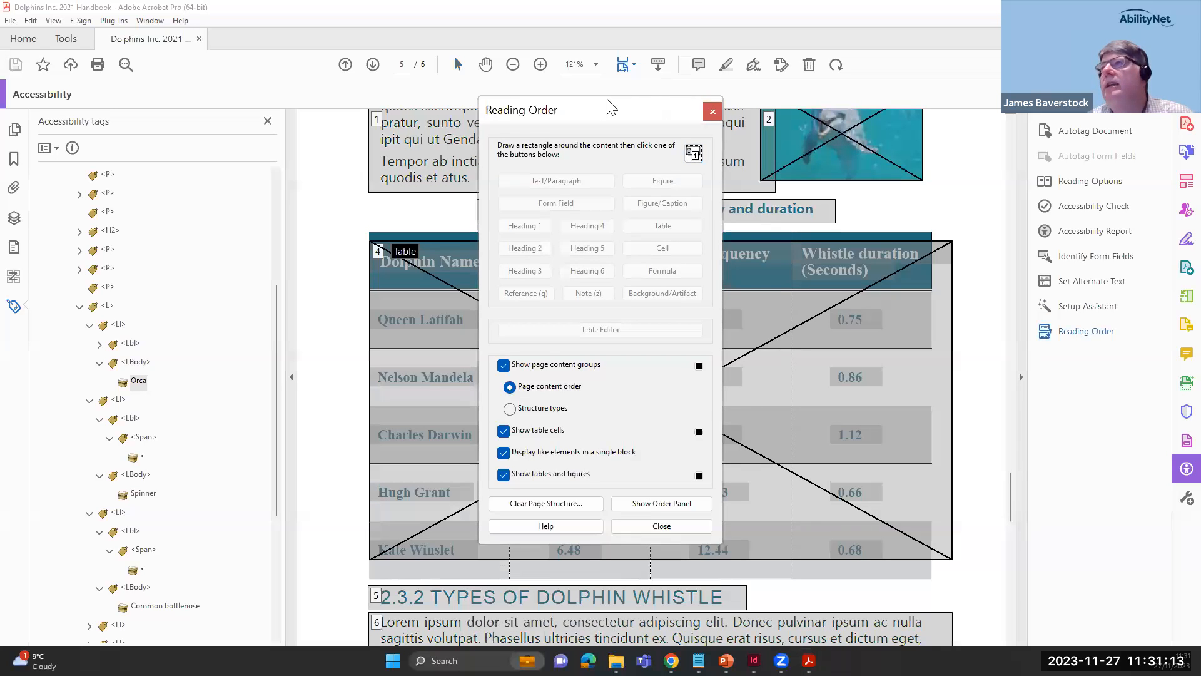
drag(608, 104, 933, 159)
right_click(602, 263)
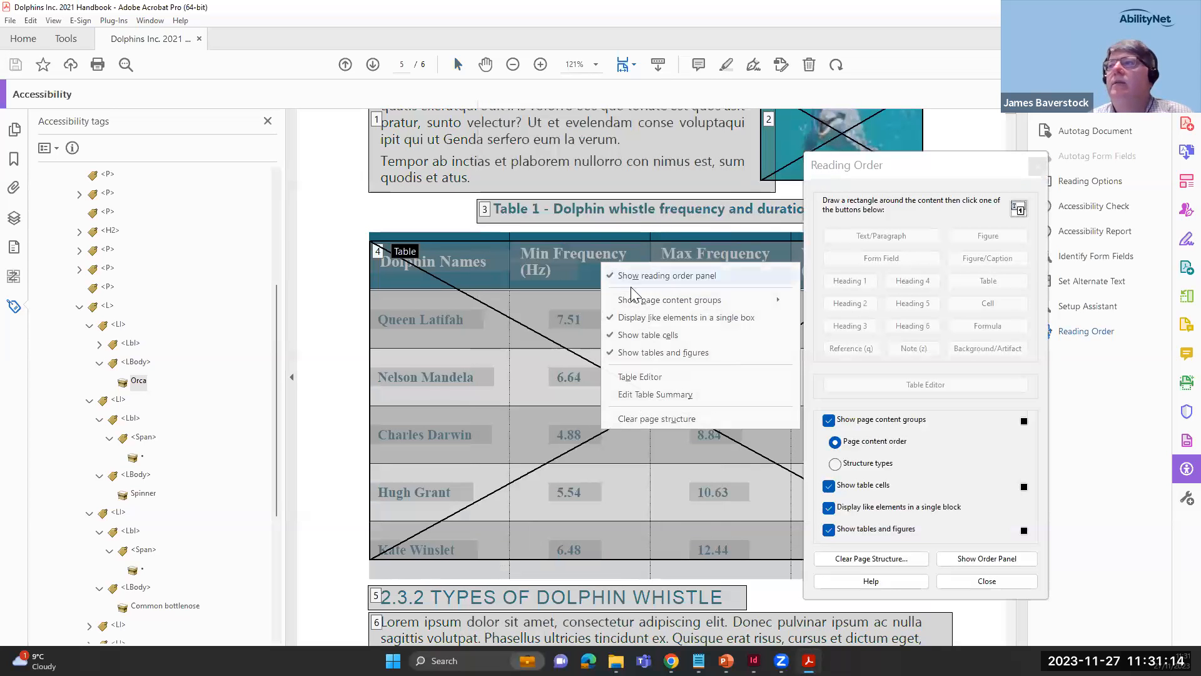
click(639, 377)
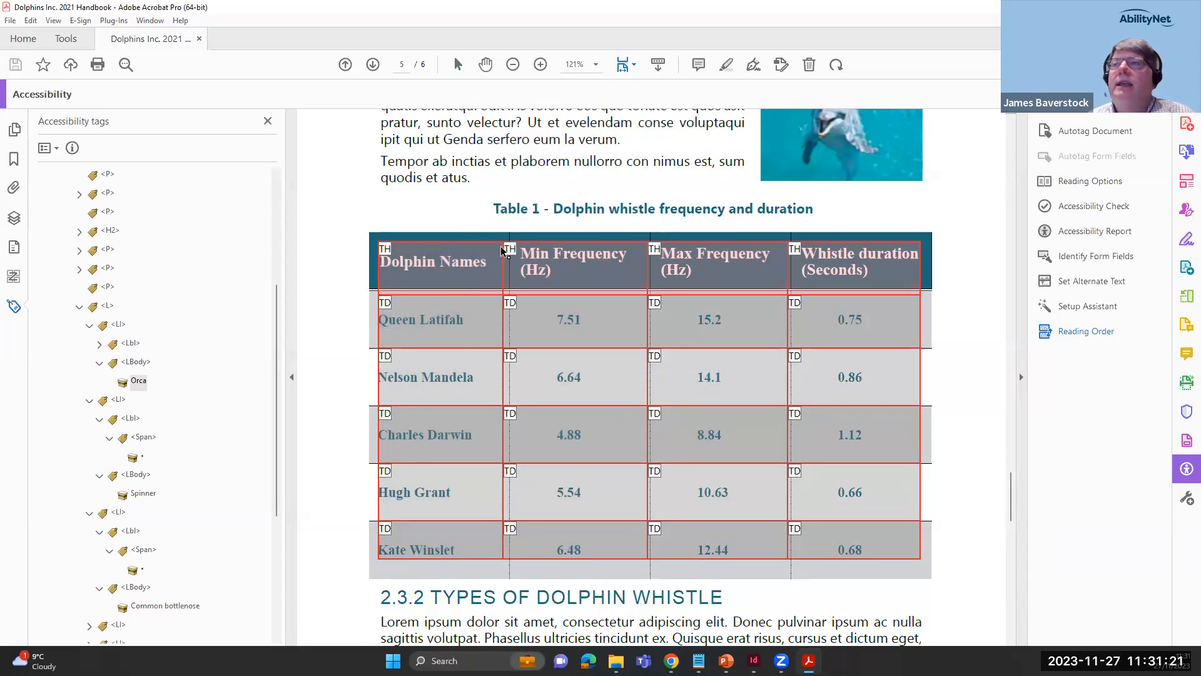
Make the "Queen Latifah" cell in Table 1 a header cell with Row scope
right_click(401, 314)
click(440, 326)
click(480, 236)
click(696, 237)
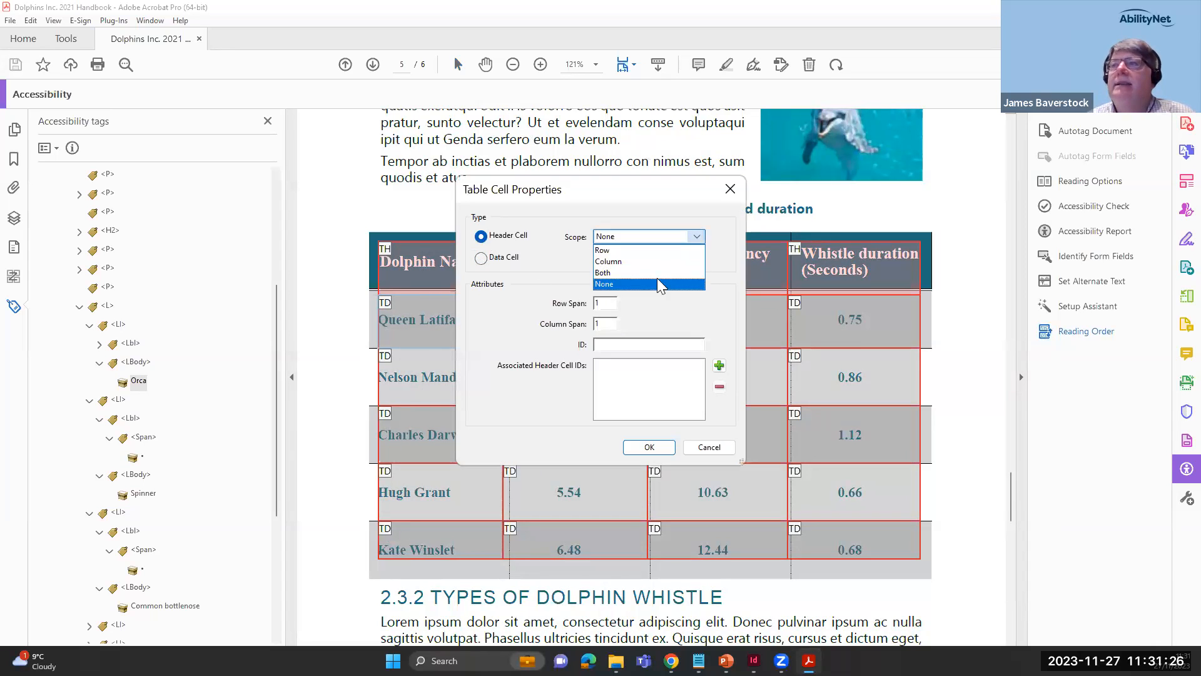
click(638, 253)
click(650, 446)
Make the "Nelson Mandela" cell in Table 1 a header cell with Row scope
right_click(442, 380)
click(470, 389)
click(480, 237)
click(694, 236)
click(650, 255)
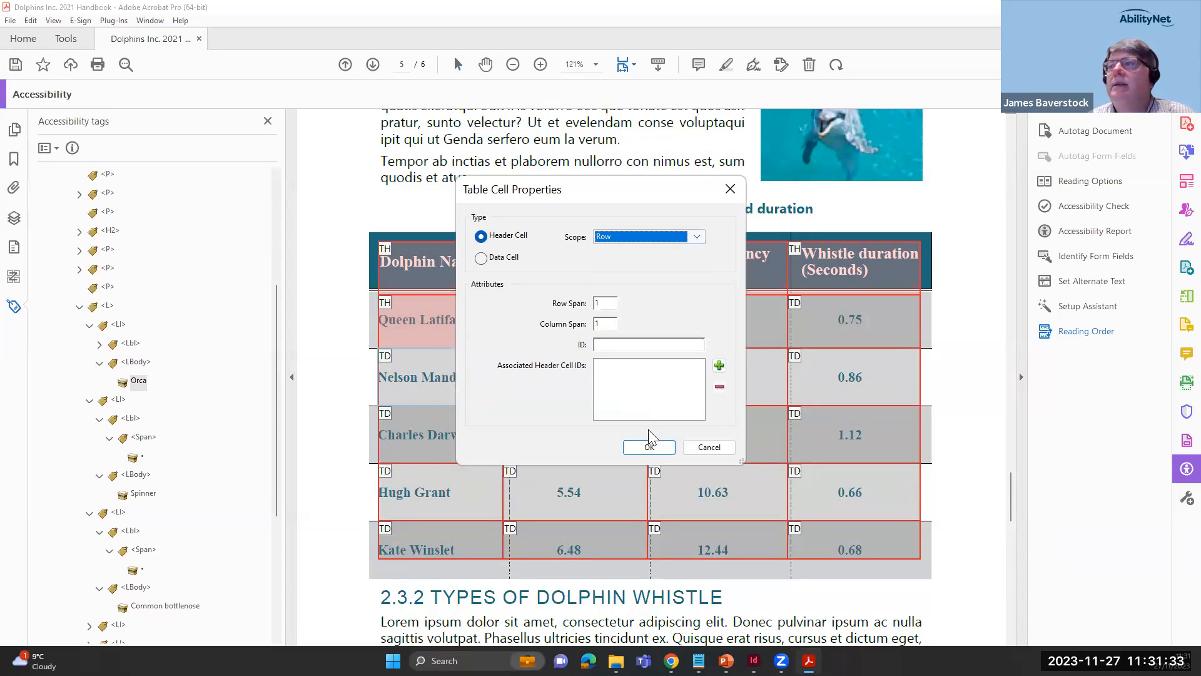
click(650, 446)
Make the "Charles Darwin" cell in Table 1 a header cell with Row scope
right_click(419, 440)
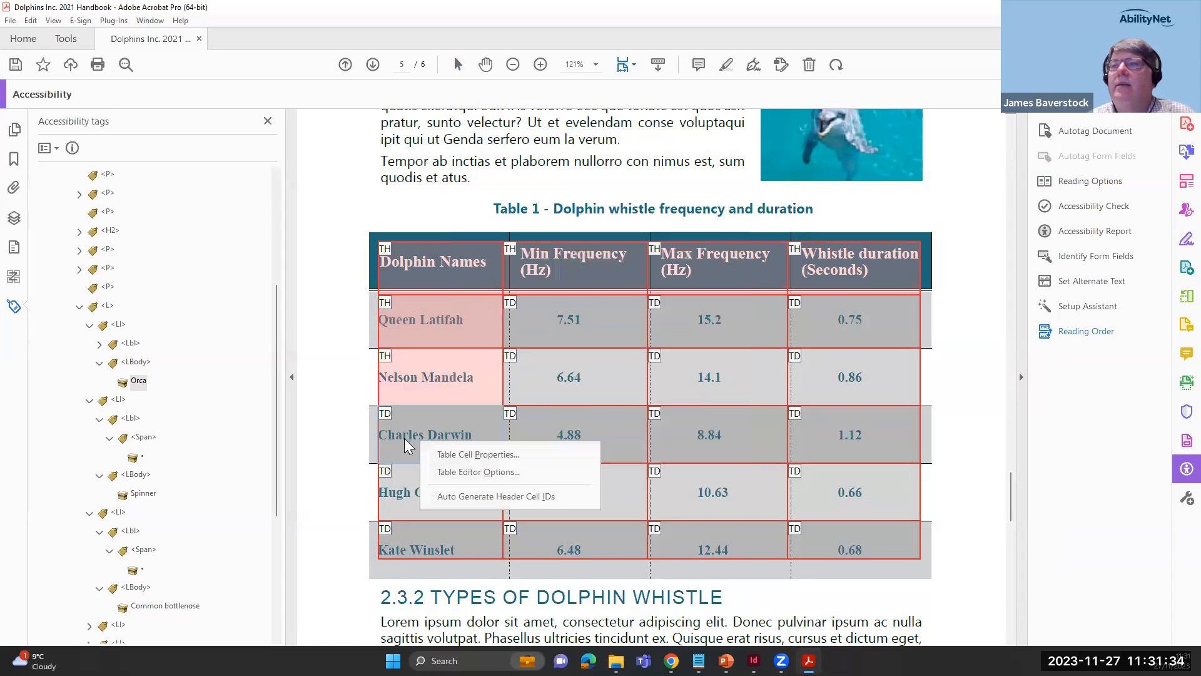
click(446, 455)
click(480, 236)
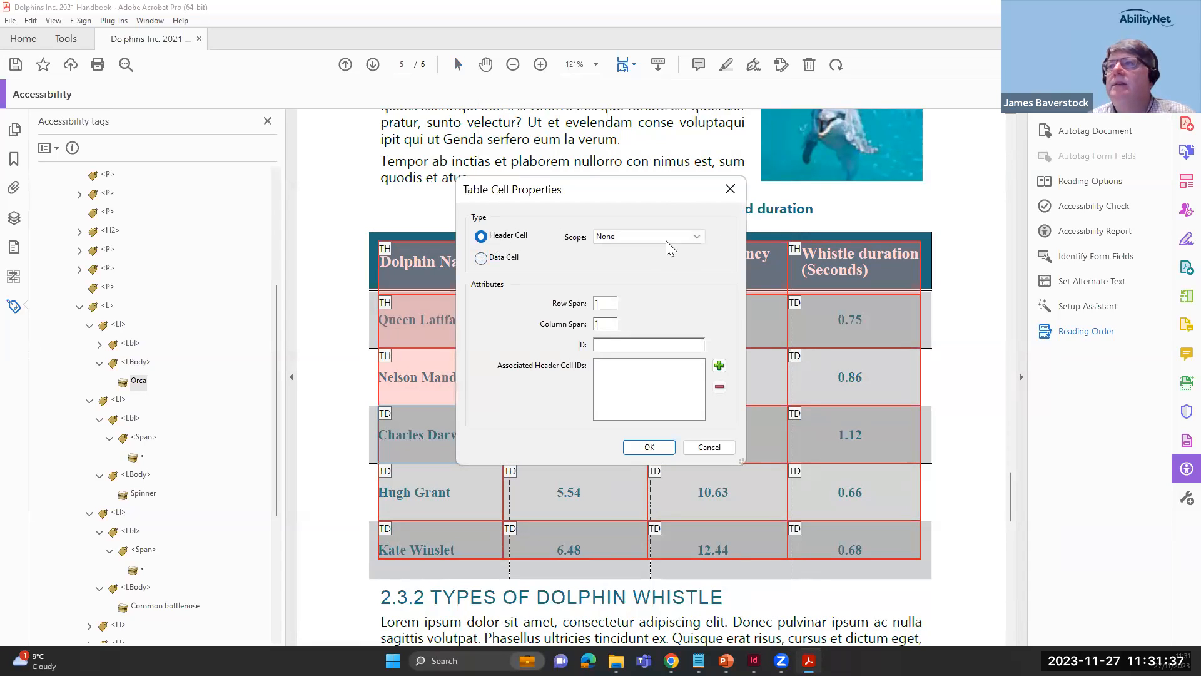
click(696, 236)
click(641, 255)
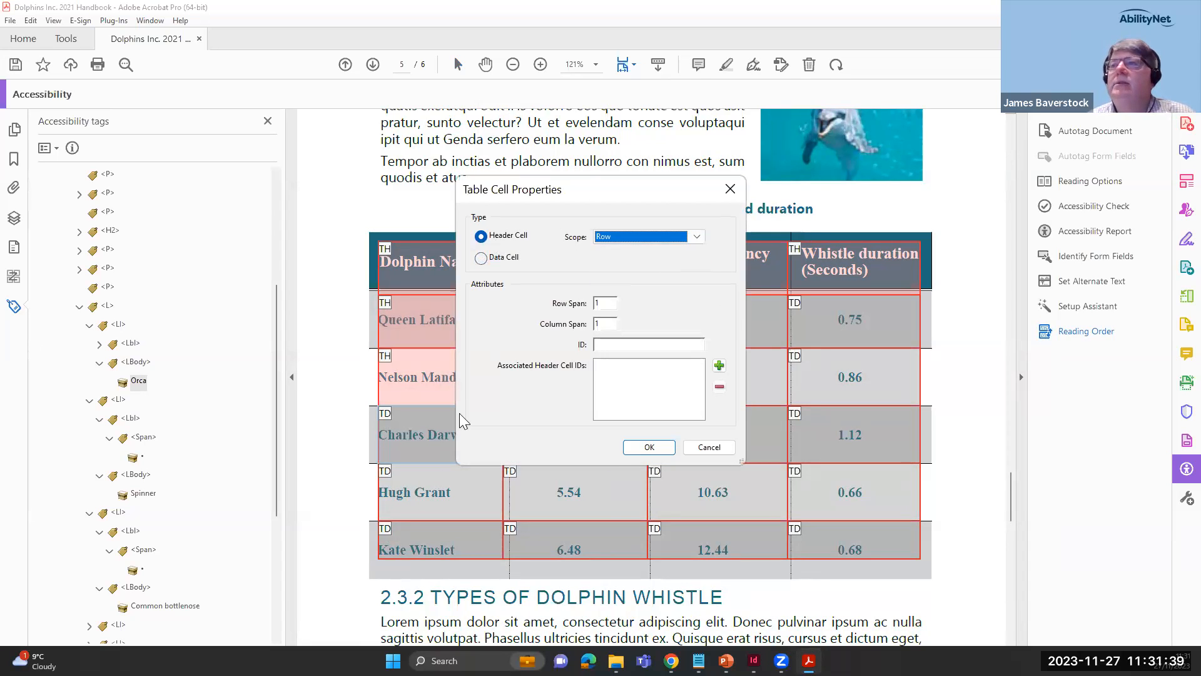
click(650, 447)
Set the scope of Table 1's "Min Frequency (Hz)" header cell to Column
right_click(606, 272)
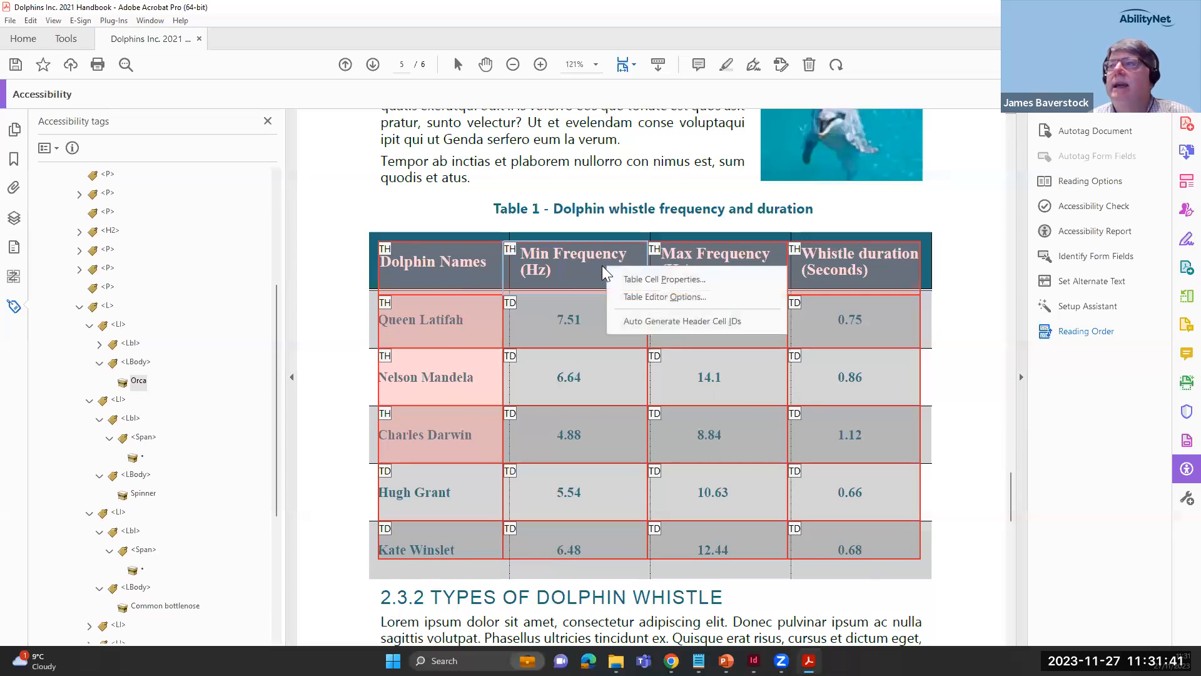
click(638, 279)
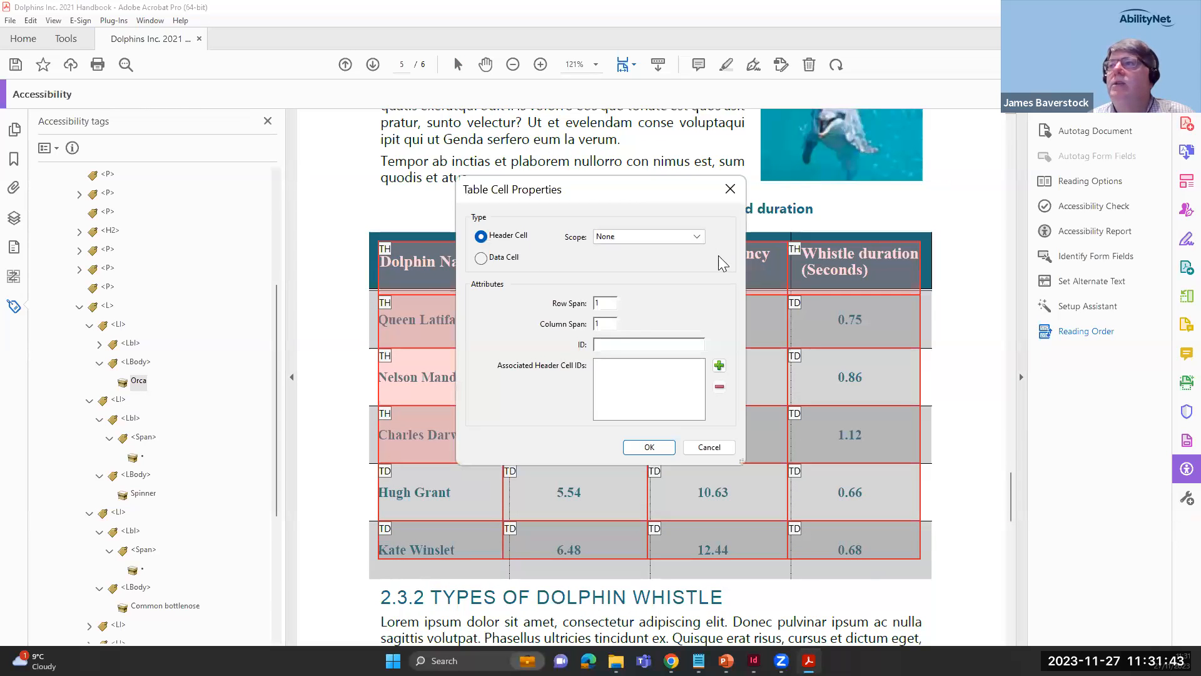
click(696, 236)
click(642, 264)
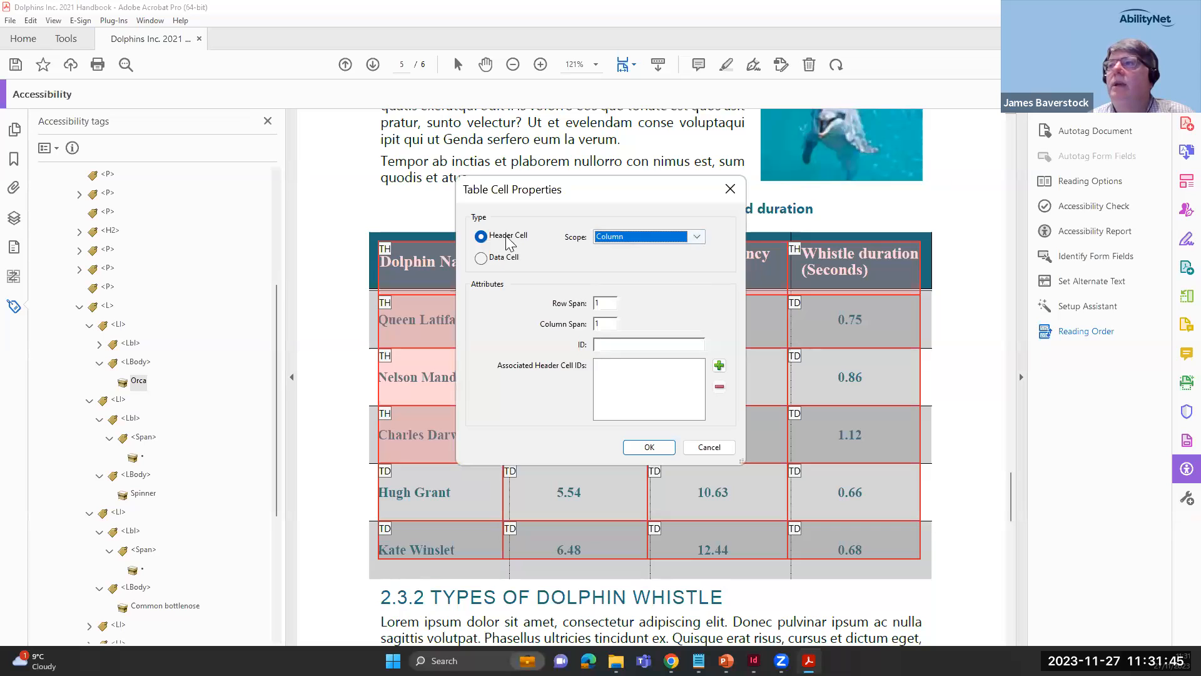
click(644, 447)
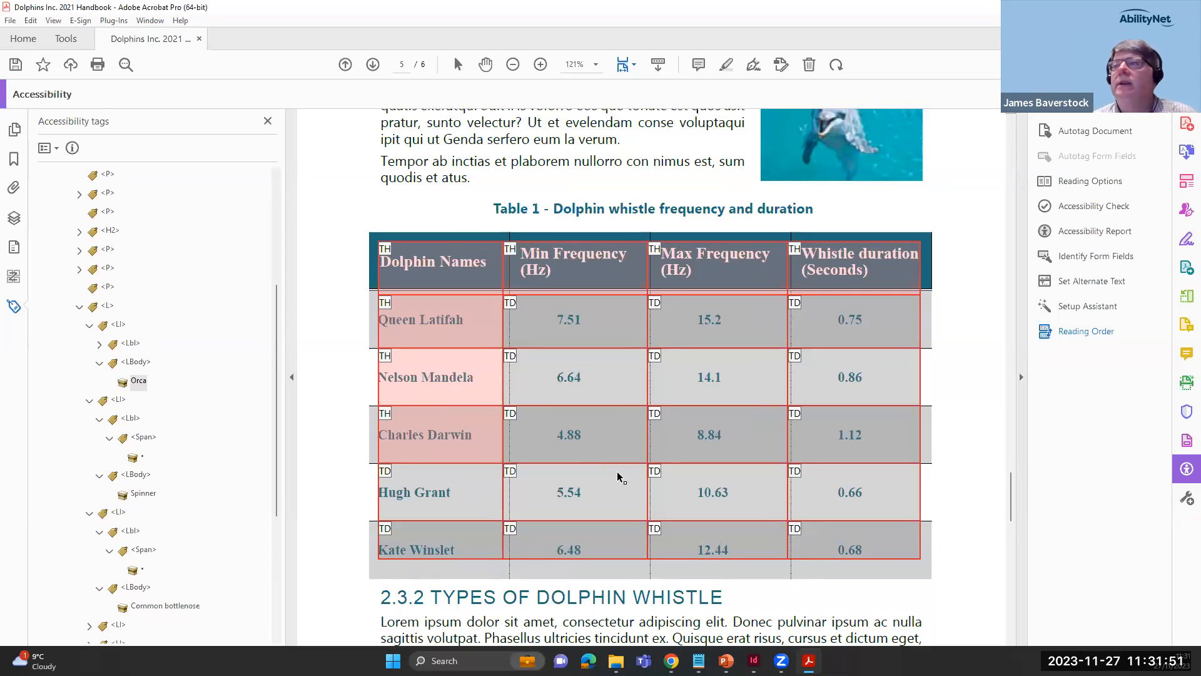
Run the accessibility check on all pages of the PDF and expand the Document category of the results
click(1076, 210)
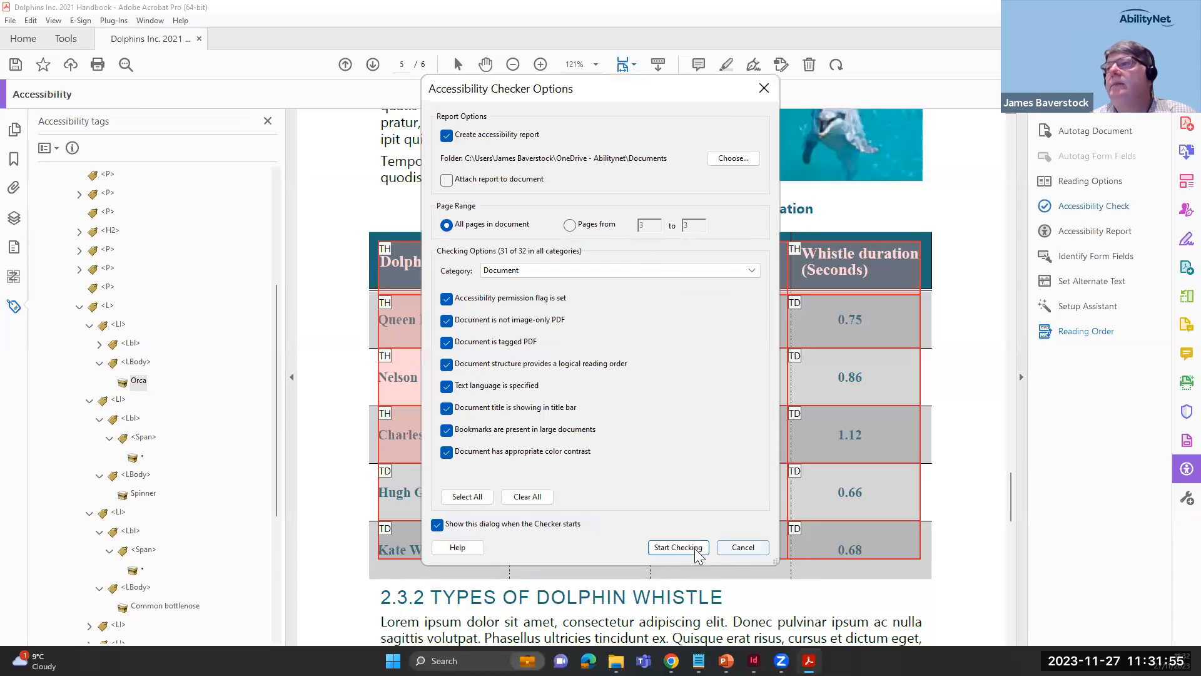
click(742, 552)
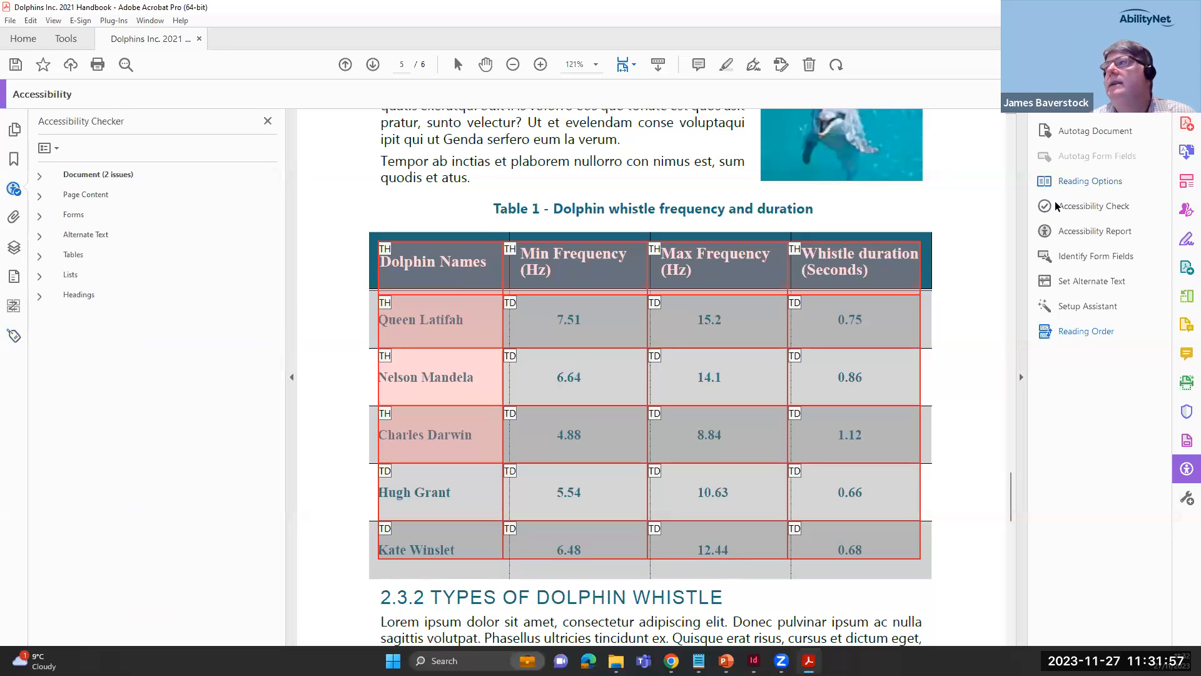
click(75, 175)
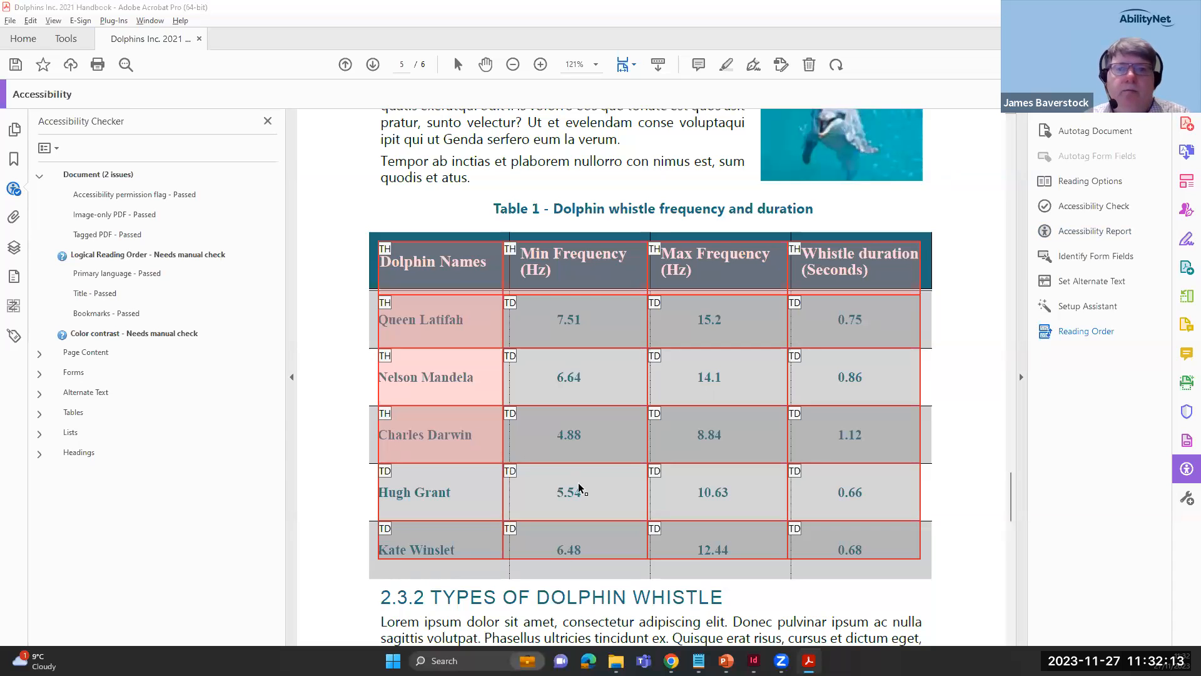
Switch to the presentation and advance to the slide on checking document title and language
key(alt+Tab)
key(Right)
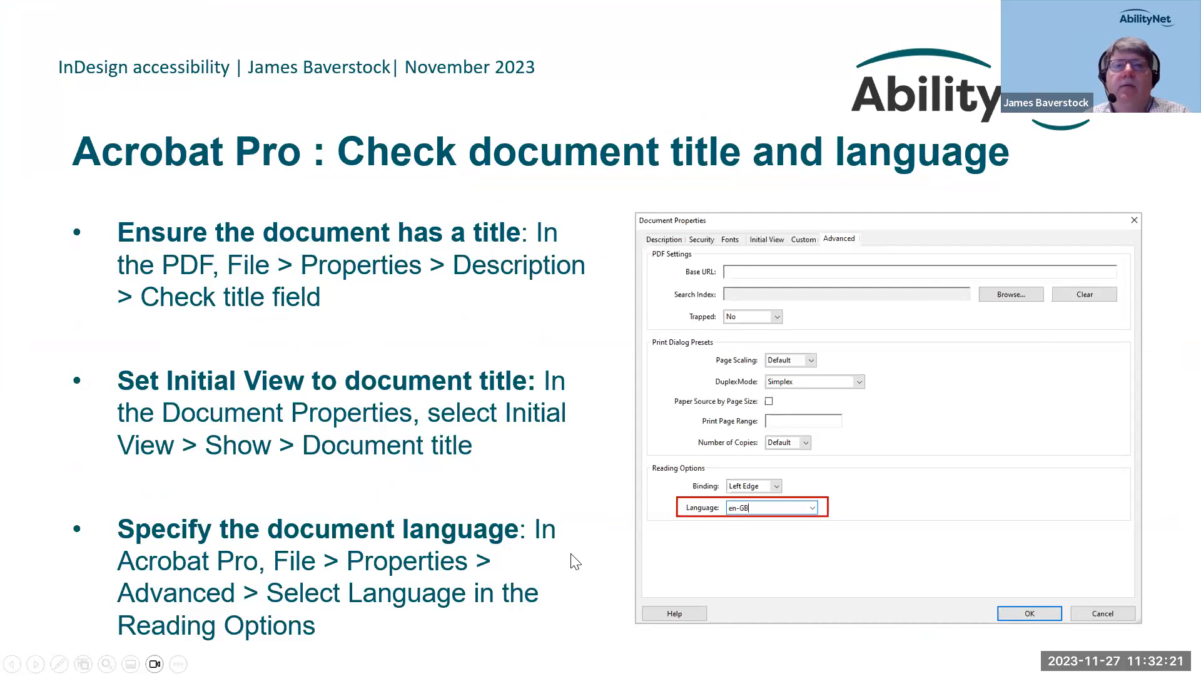
Return to Acrobat and review the PDF's title, reading language and Initial View settings in Document Properties, leaving them as they are
key(alt+Tab)
click(10, 20)
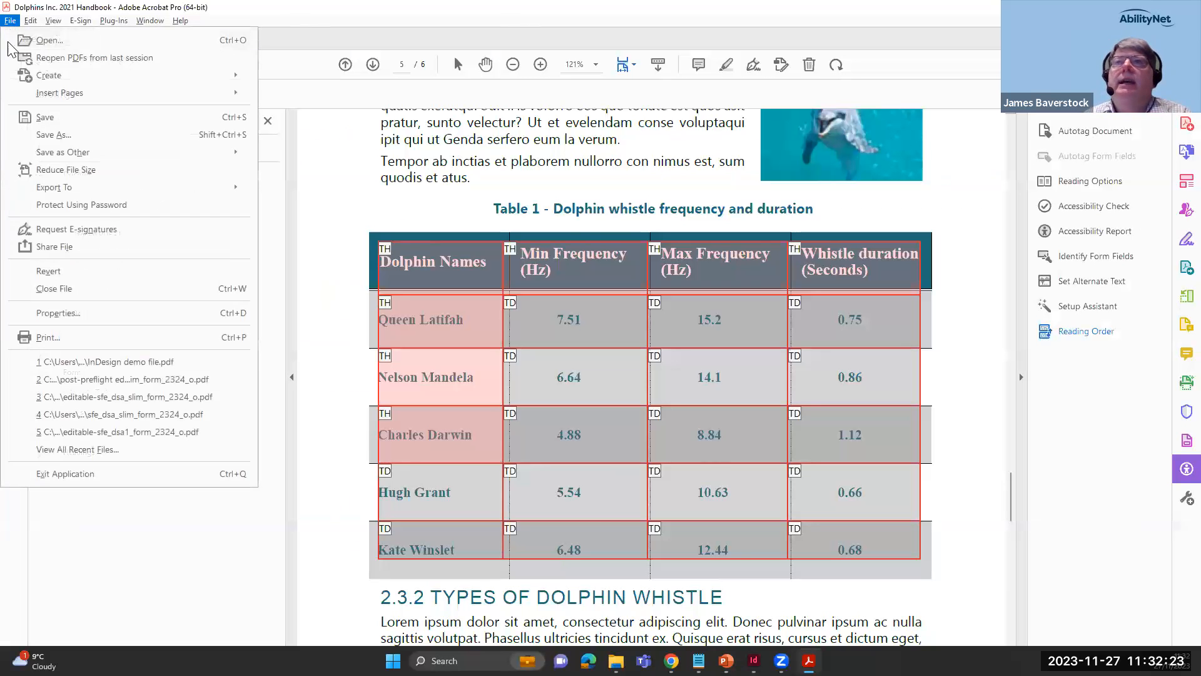
click(57, 313)
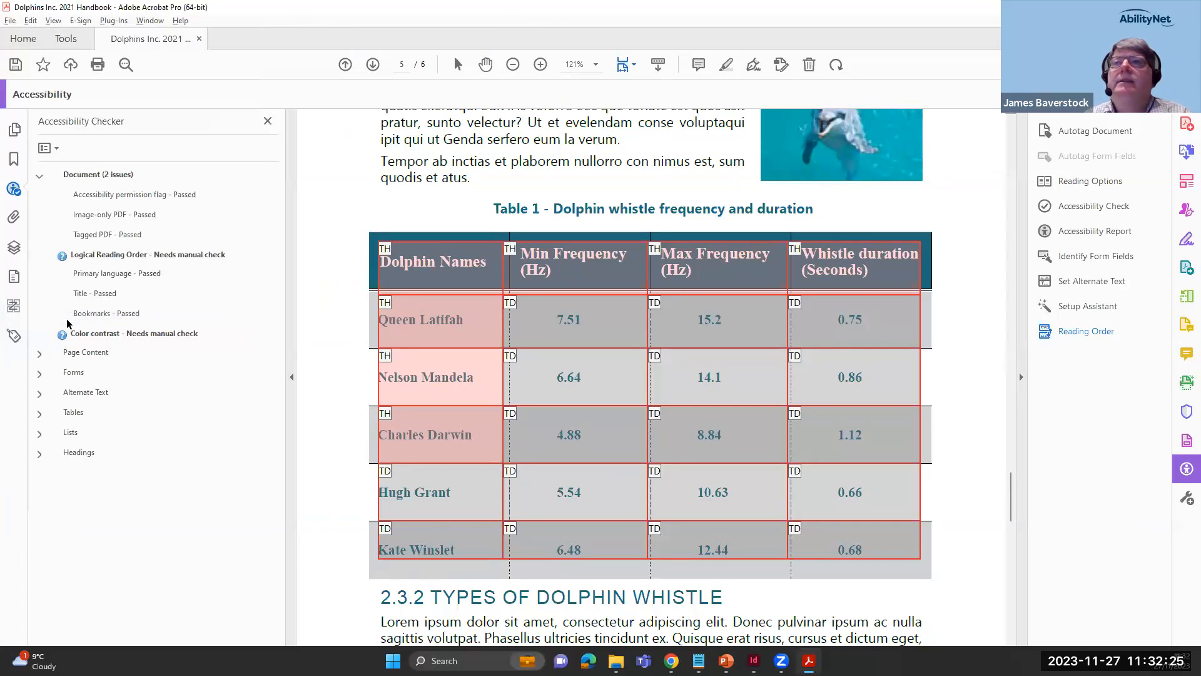
click(370, 139)
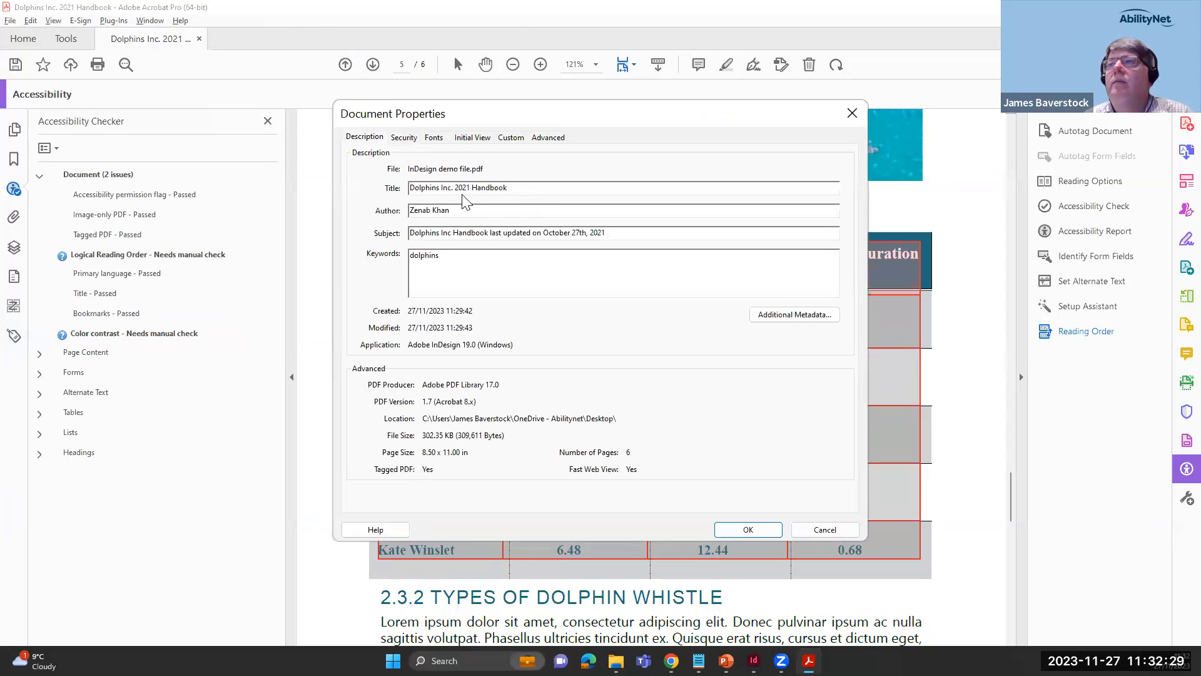
click(550, 141)
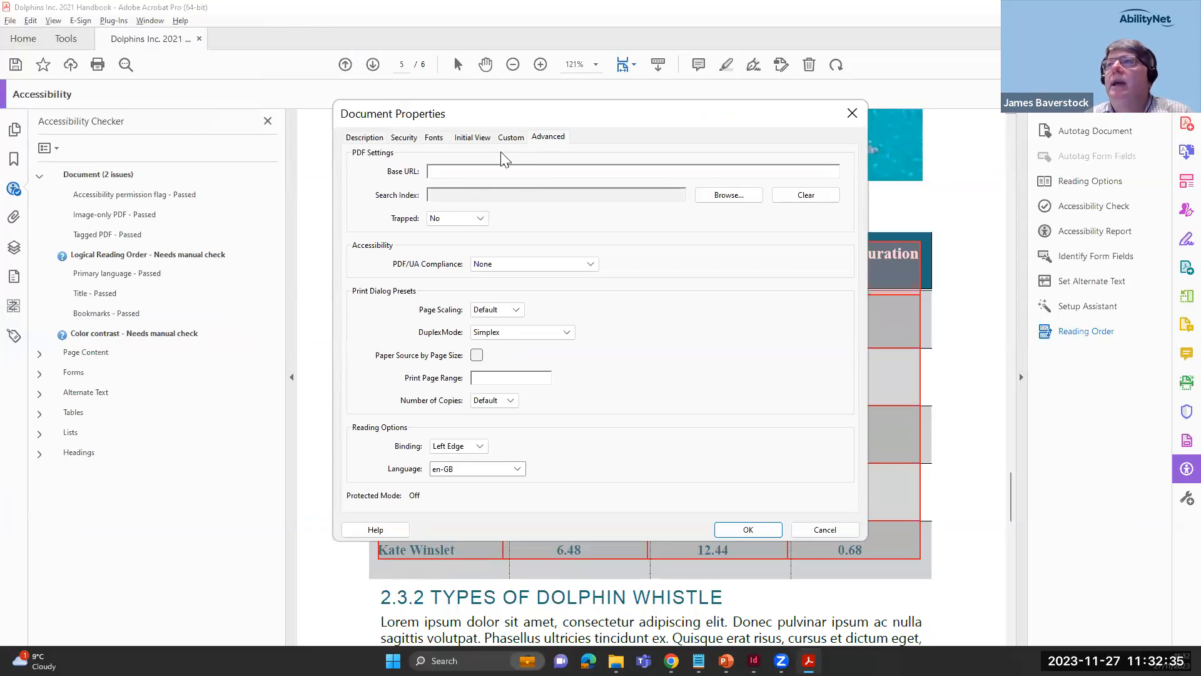
click(469, 139)
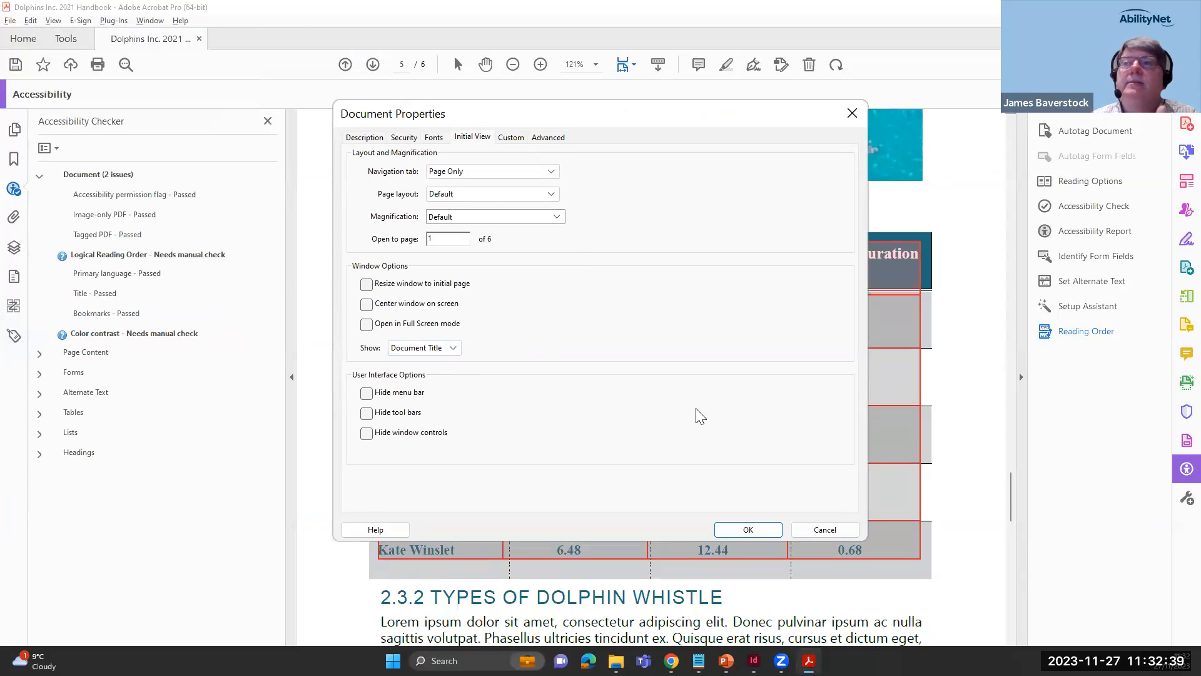
click(824, 529)
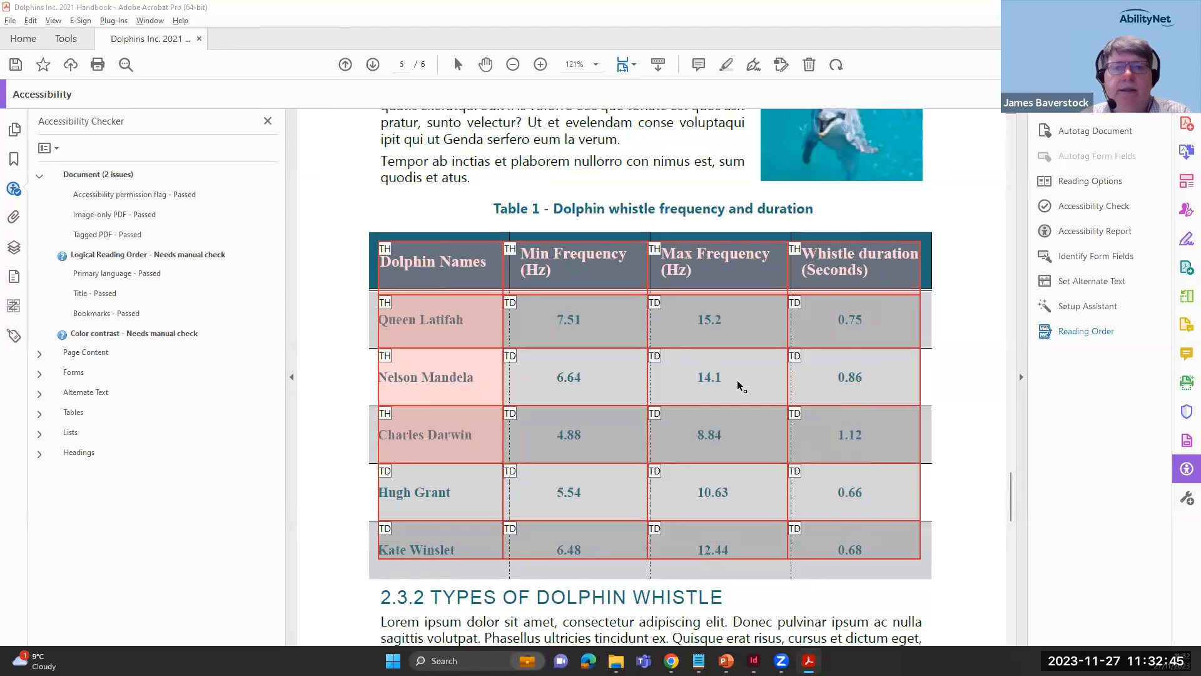
Switch back to the presentation and advance to the "PDF accessibility checkers" slide
key(alt+Tab)
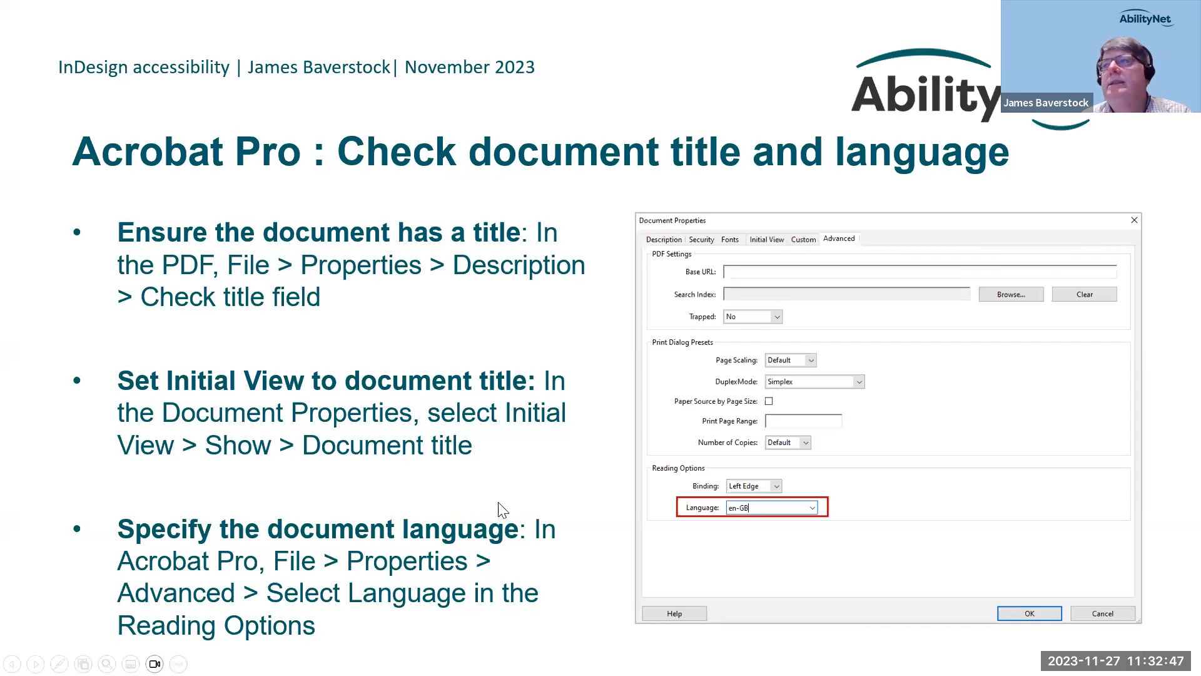
click(494, 530)
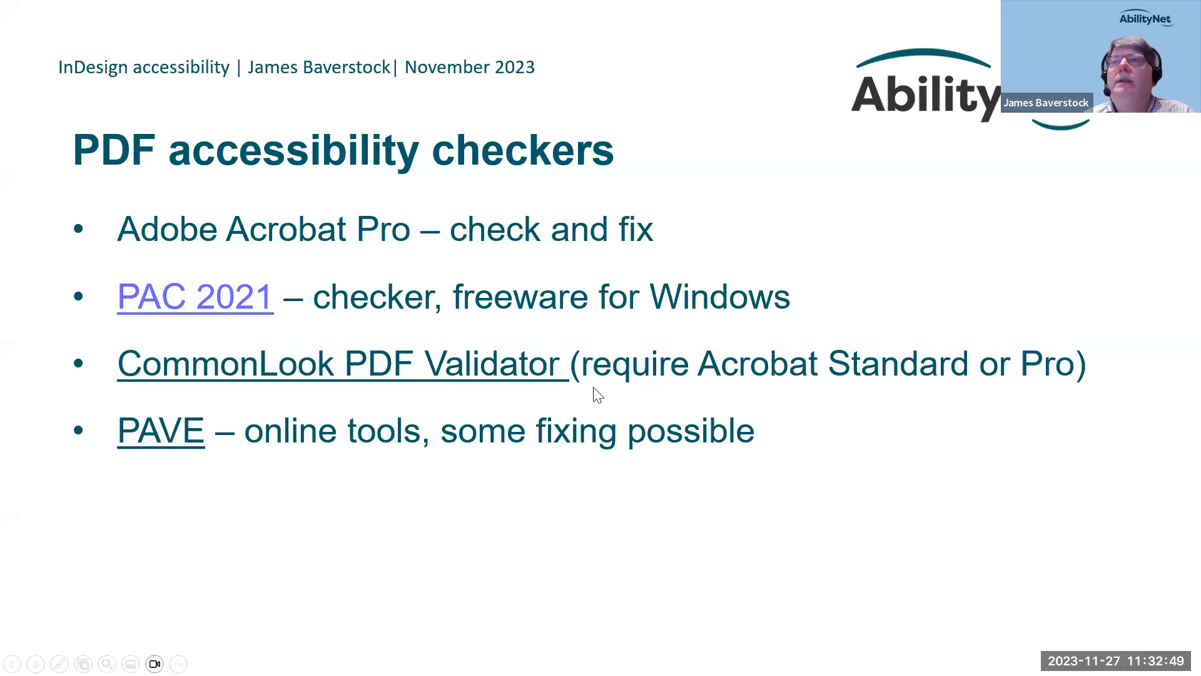